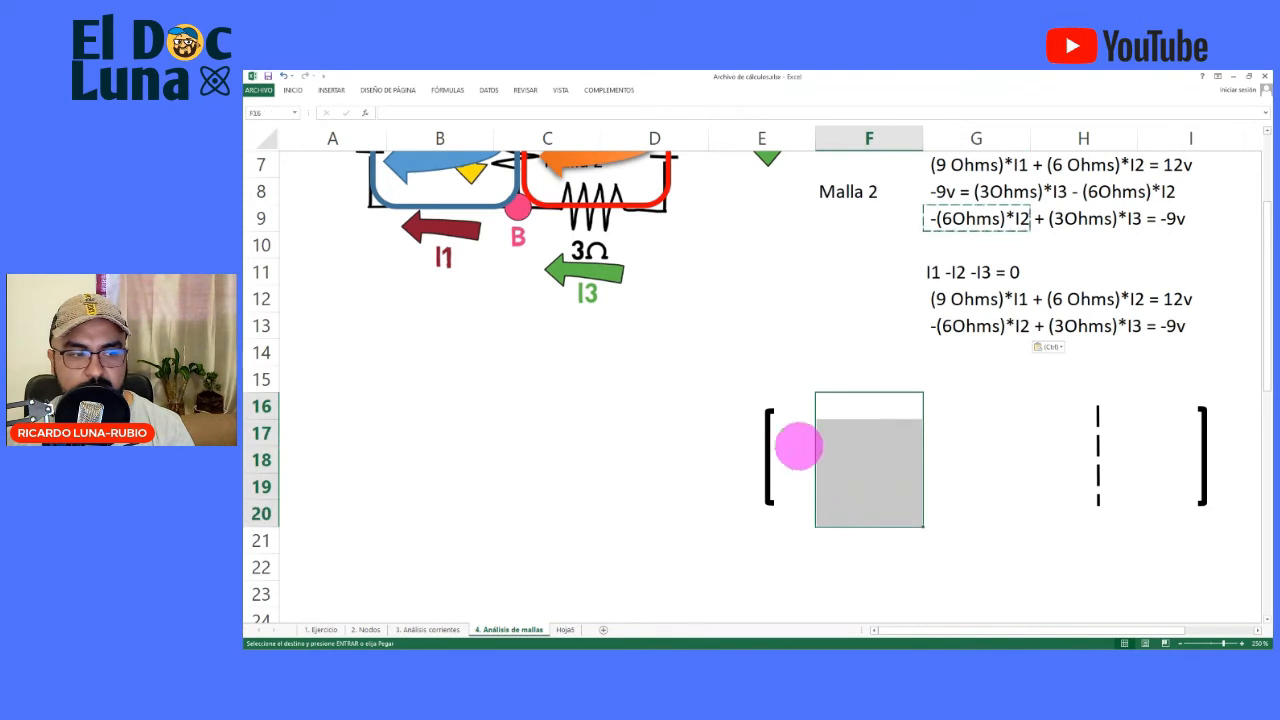
drag(796, 428, 803, 489)
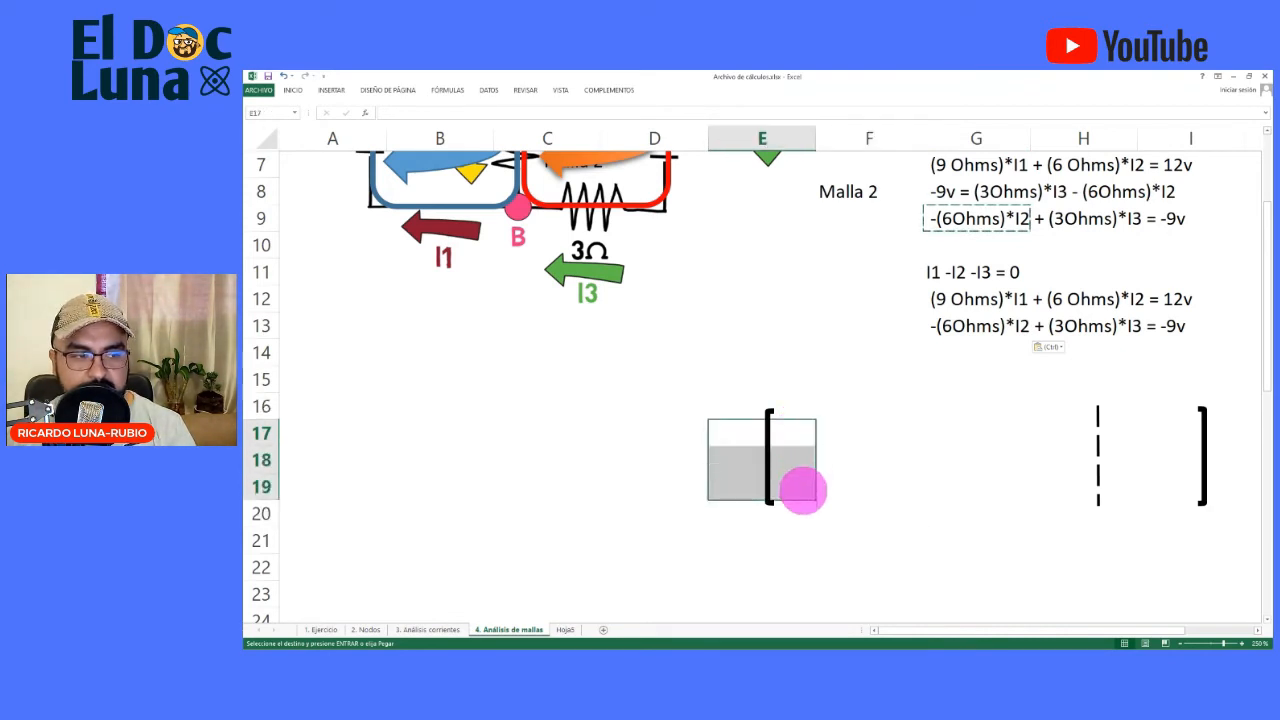
drag(834, 406, 839, 493)
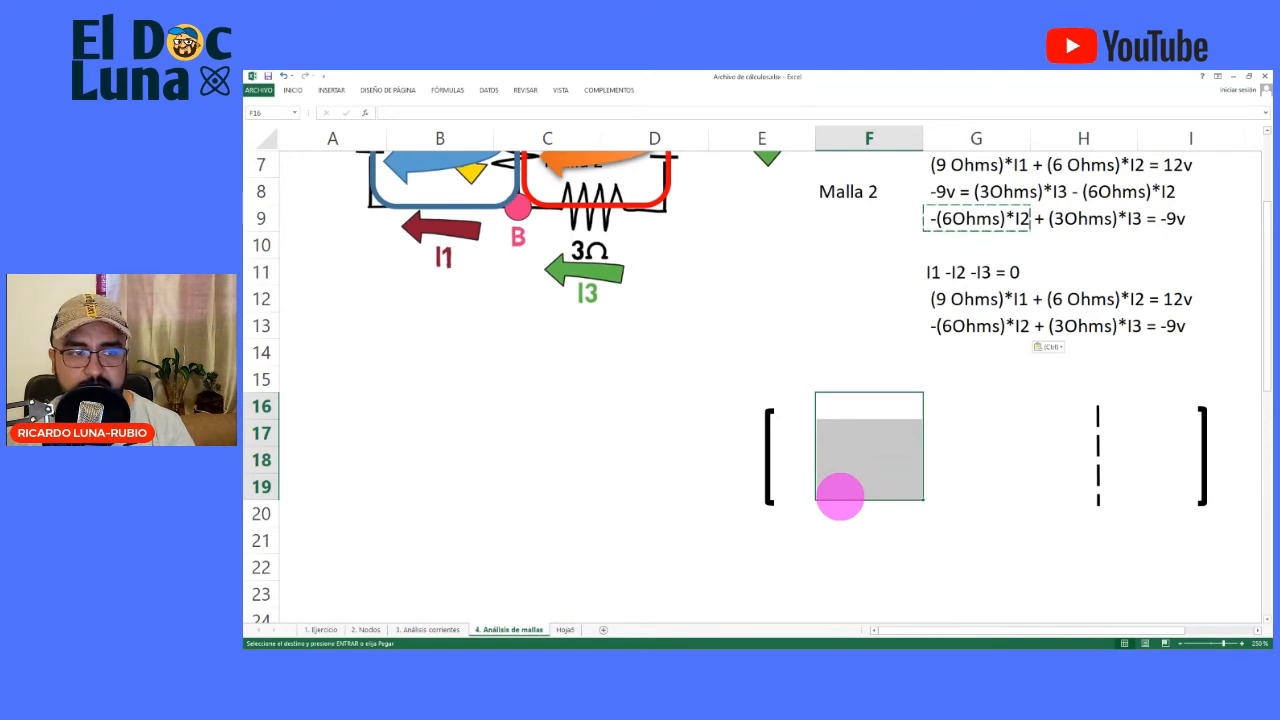
drag(967, 401, 967, 503)
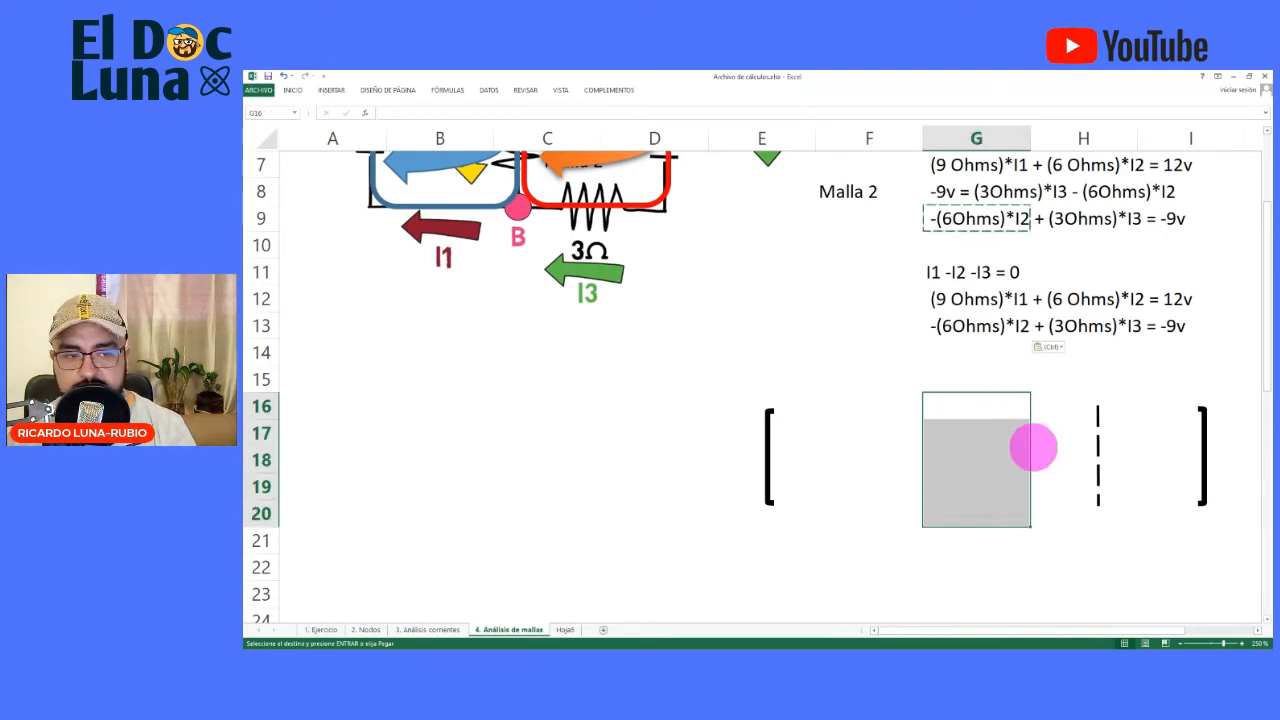
drag(1068, 400, 1083, 510)
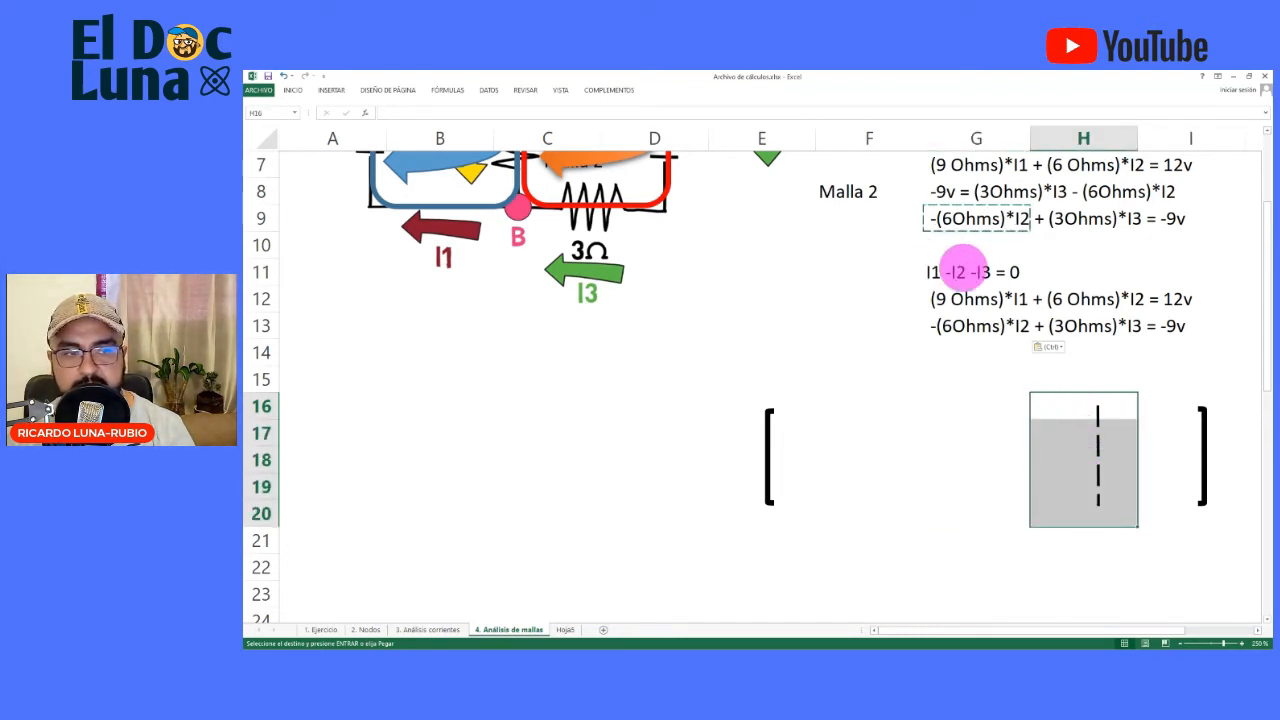
click(1175, 402)
drag(1175, 402, 1180, 486)
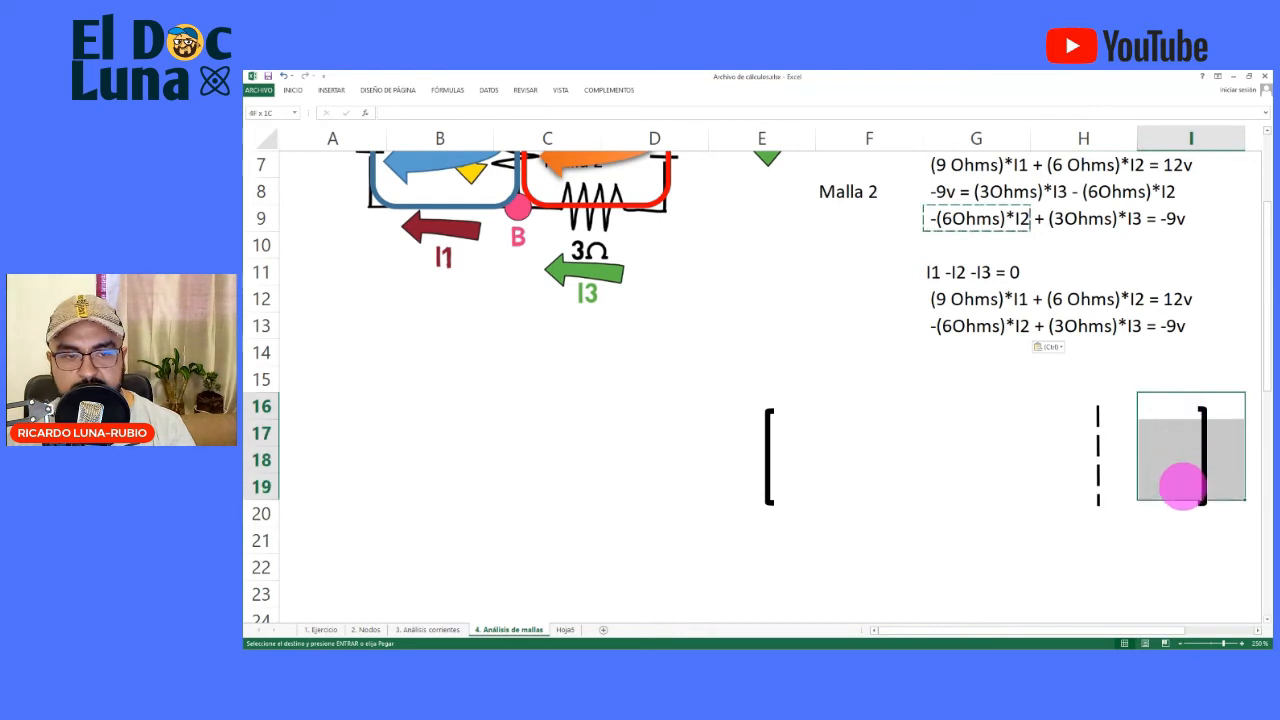
Shift both matrix brackets and the dashed divider right together so the opening bracket sits at the start of column F
click(1205, 437)
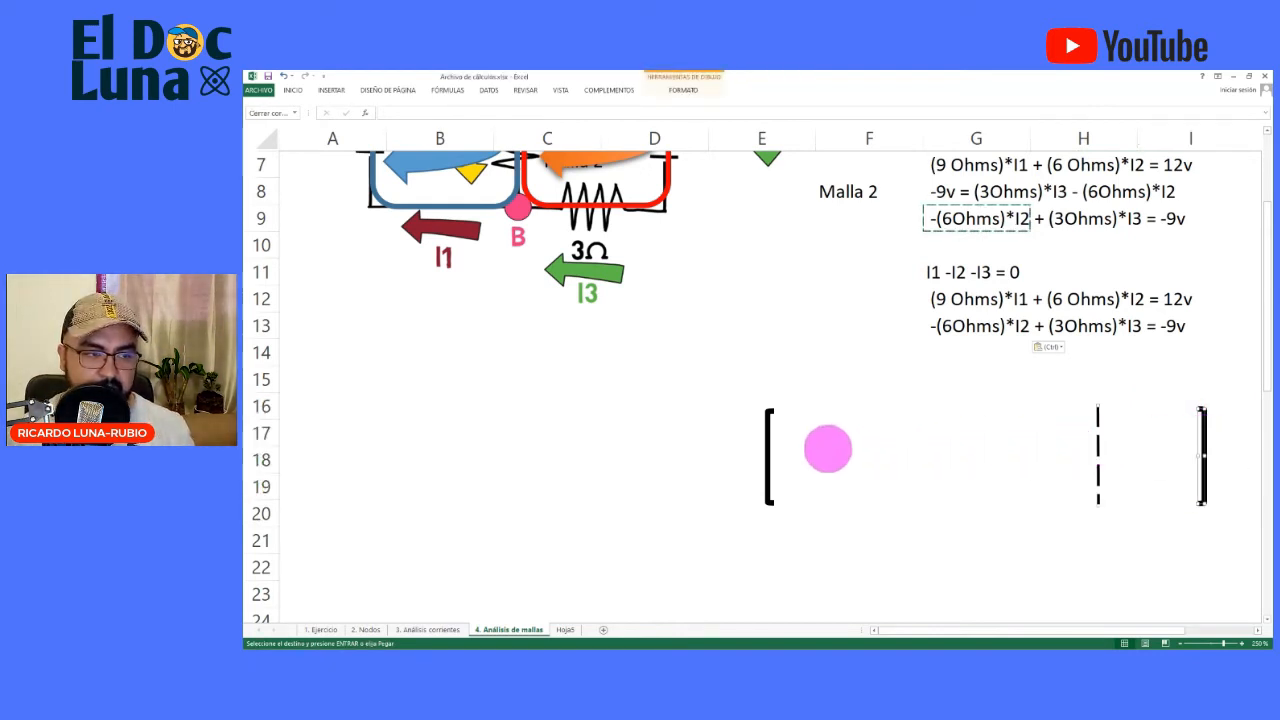
key(Right)
key(Right)
key(Right)
key(Right)
key(Right)
key(Right)
key(Right)
key(Right)
key(Right)
key(Right)
key(Right)
key(Right)
key(Right)
key(Right)
key(Right)
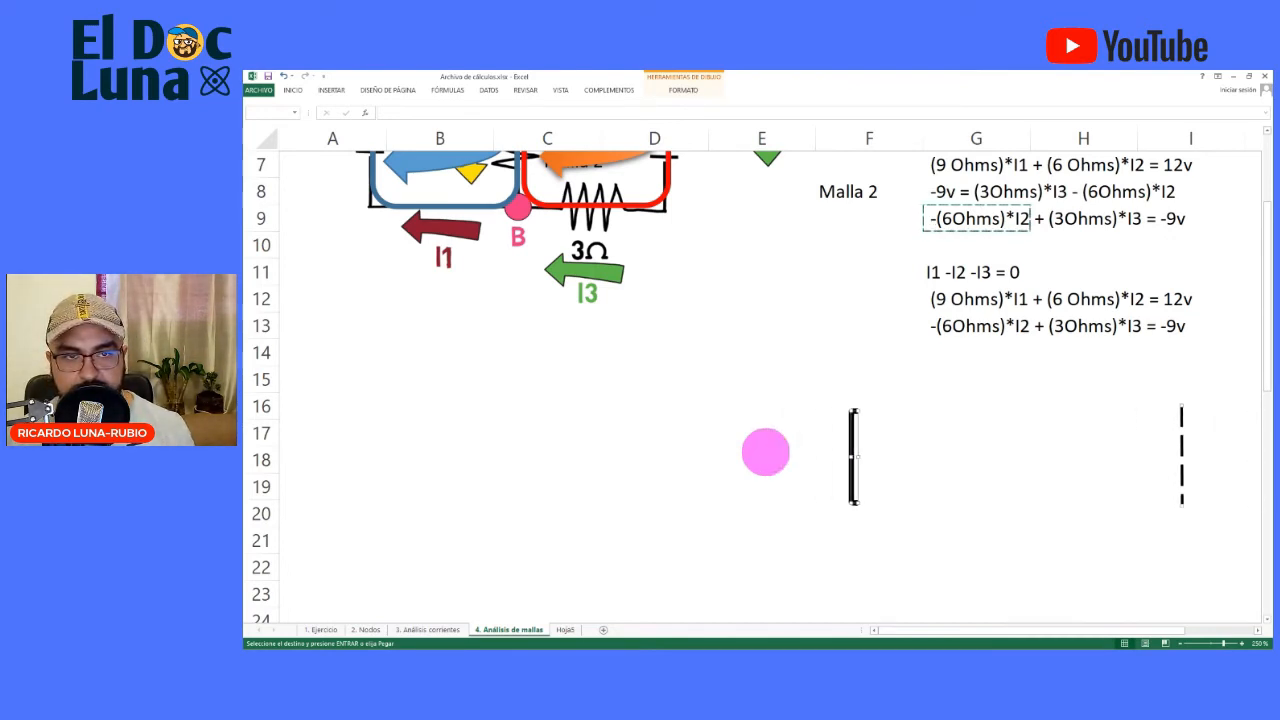
key(Left)
key(Left)
key(Left)
key(Left)
key(Left)
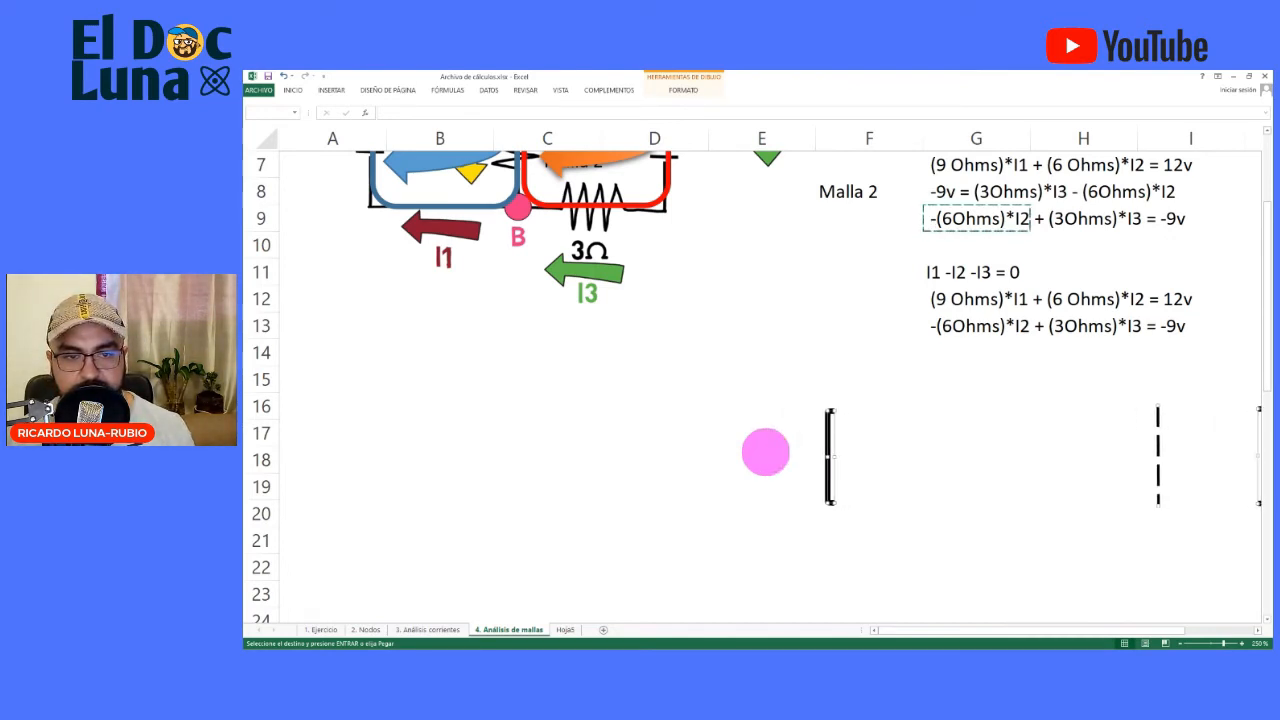
key(Left)
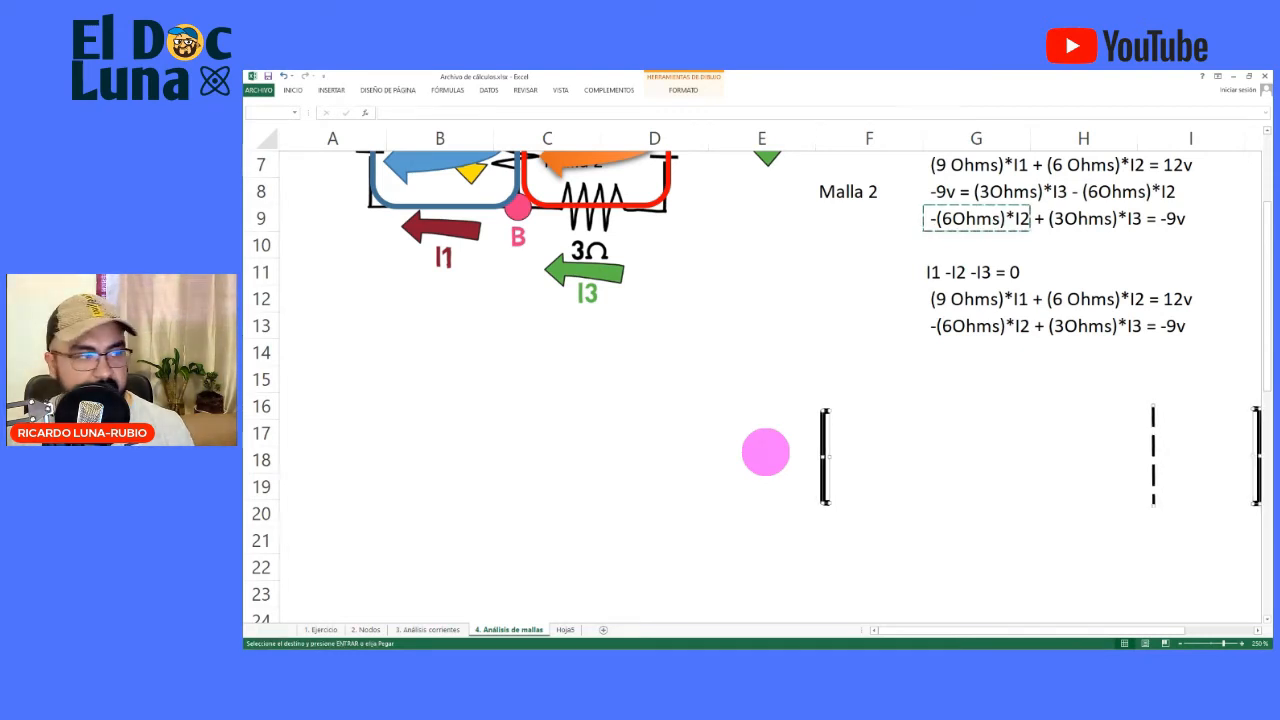
Raise the matrix brackets and dashed divider together so they span rows 14 to 17, just below the equations
key(Up)
key(Up)
key(Up)
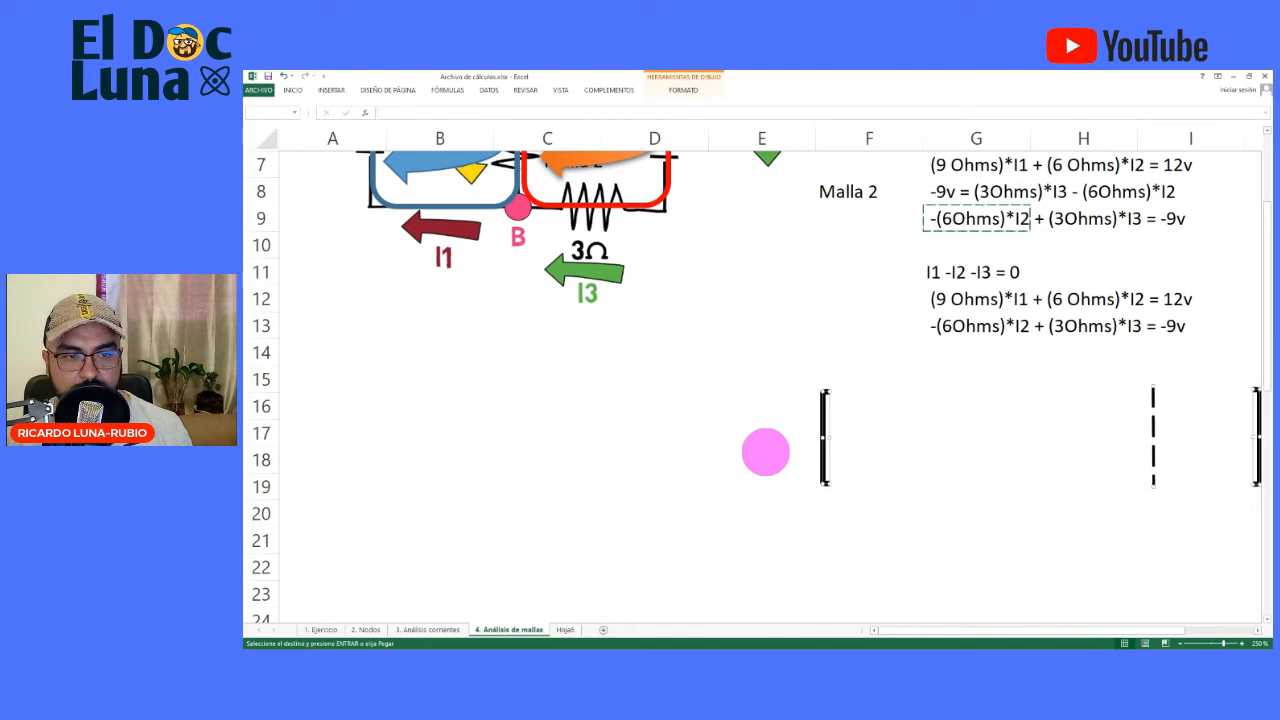
key(Up)
key(Up)
key(Up)
key(Up)
key(Up)
key(Up)
key(Up)
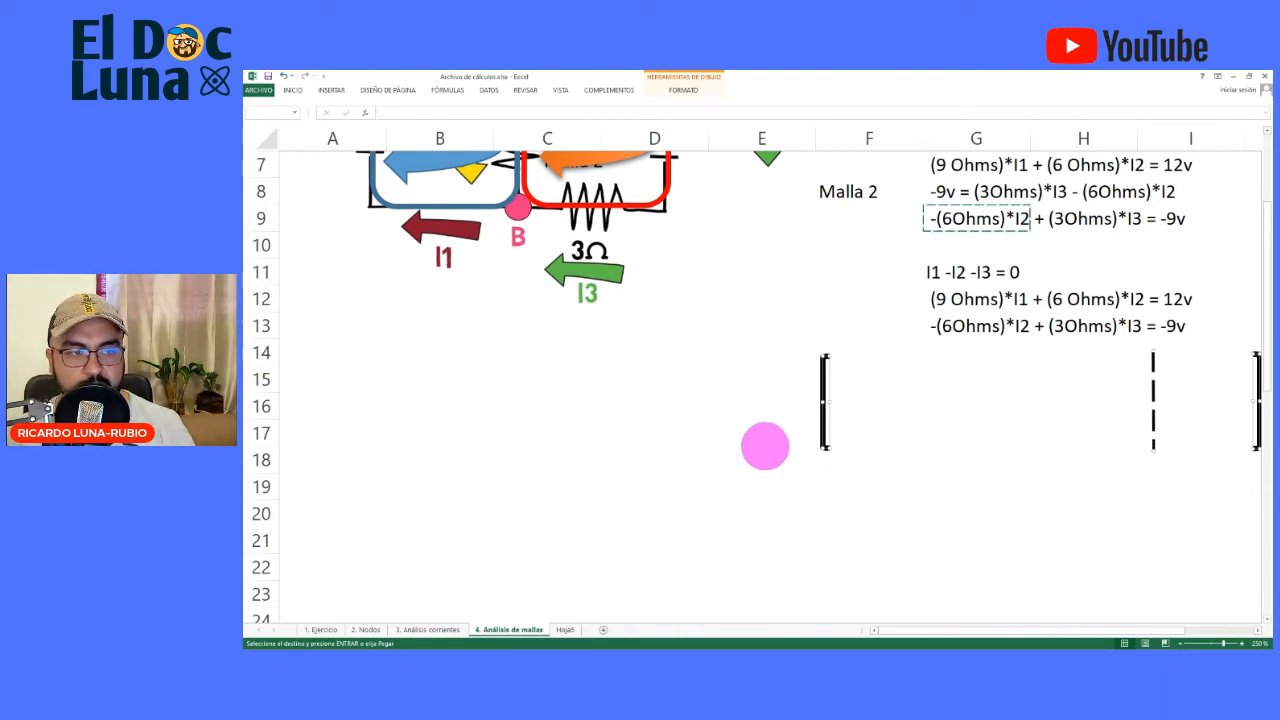
Enter 1 in F15 as the I1 coefficient of the equation I1 - I2 - I3 = 0
double_click(942, 272)
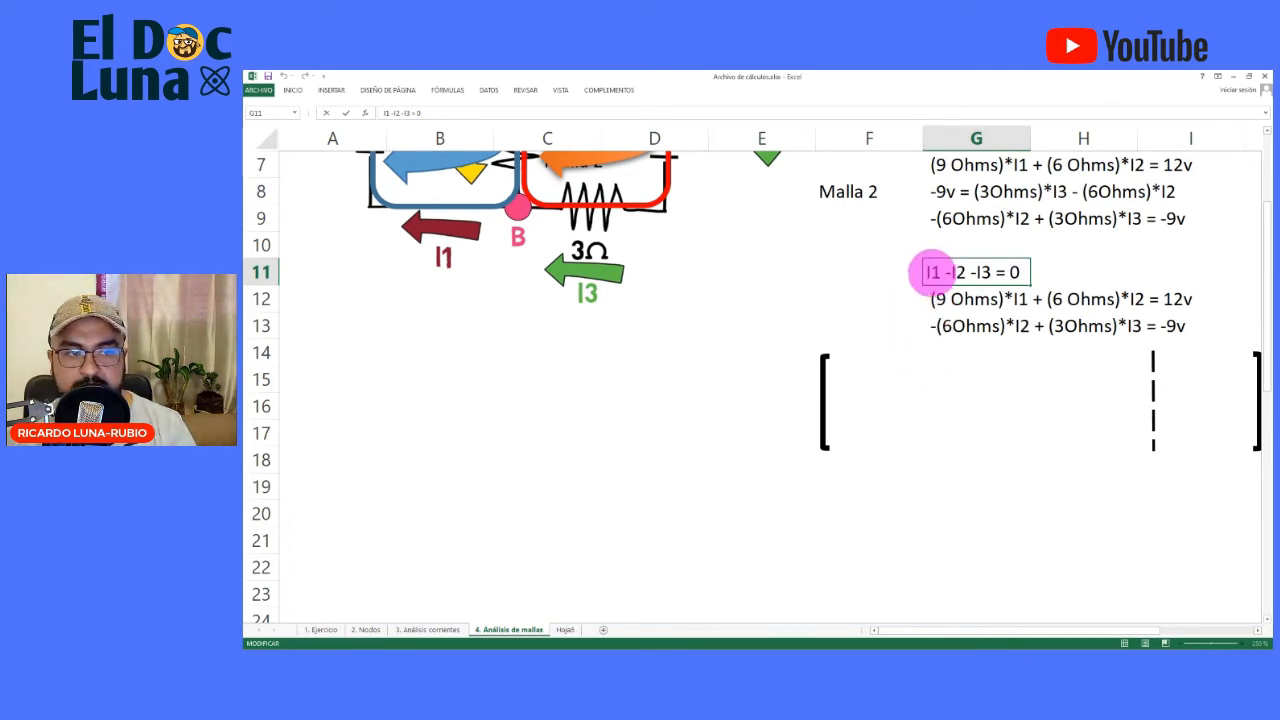
drag(928, 272, 943, 272)
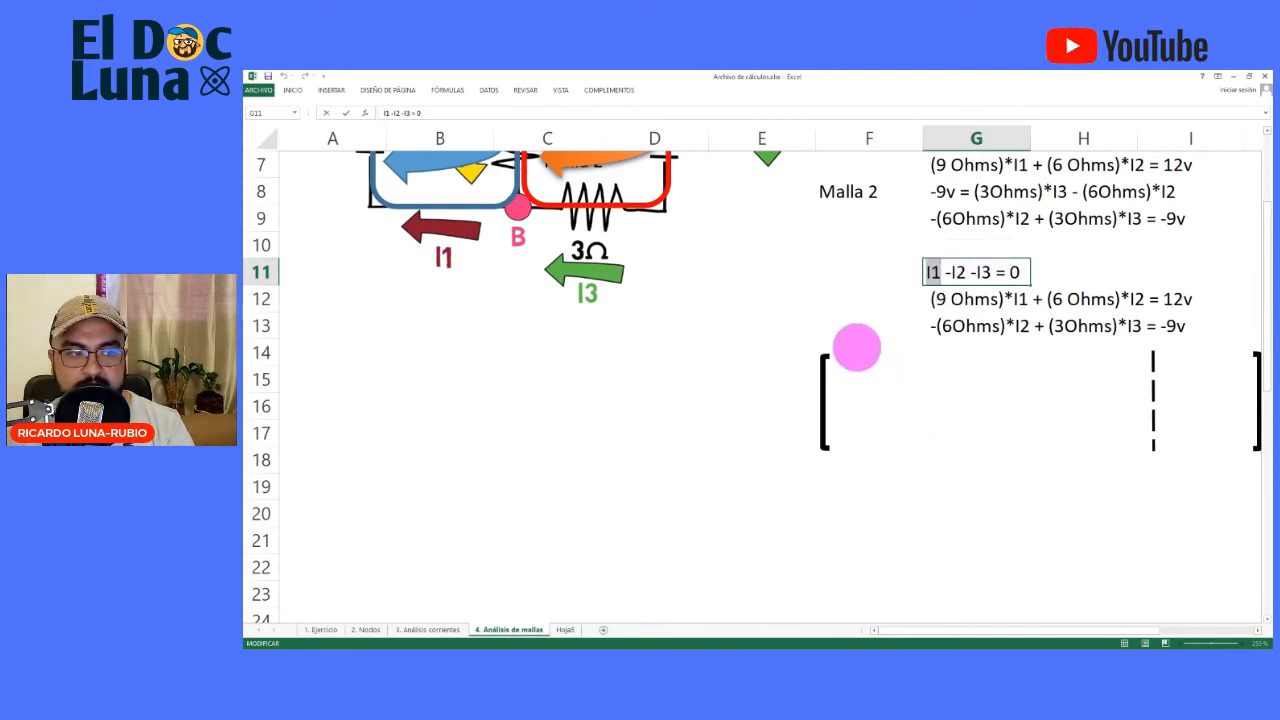
click(847, 370)
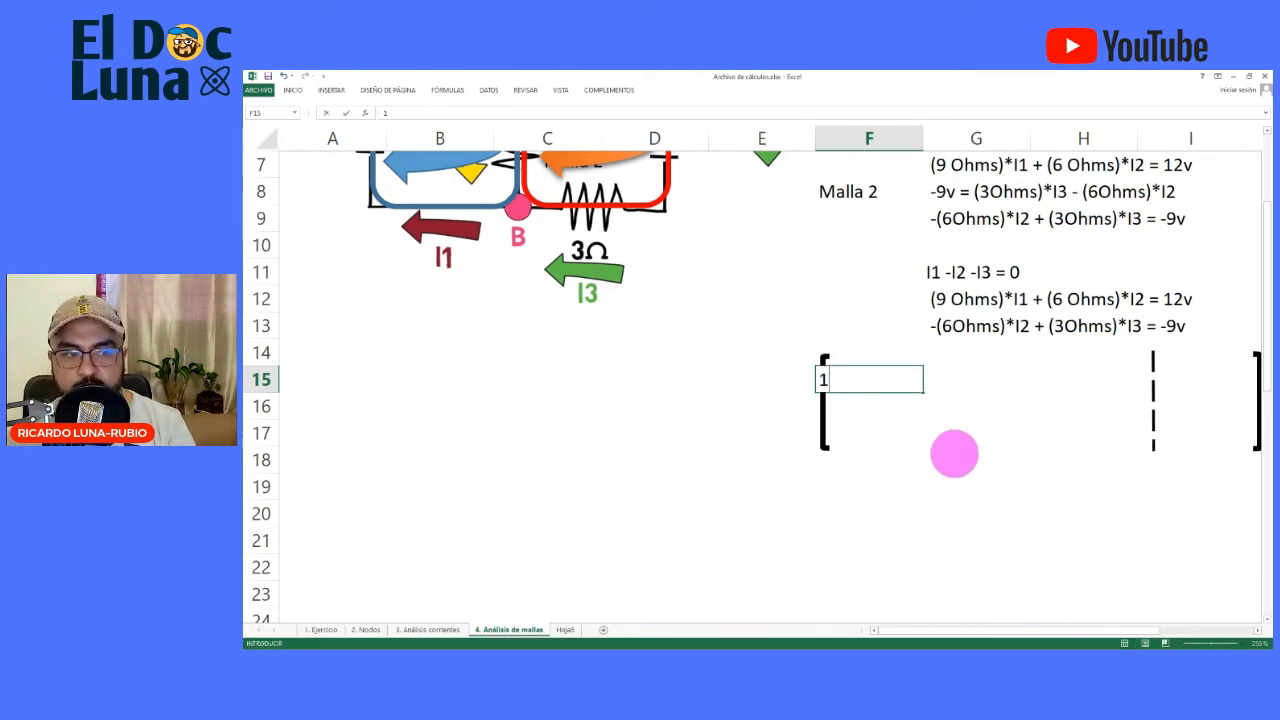
key(Return)
key(Up)
key(Right)
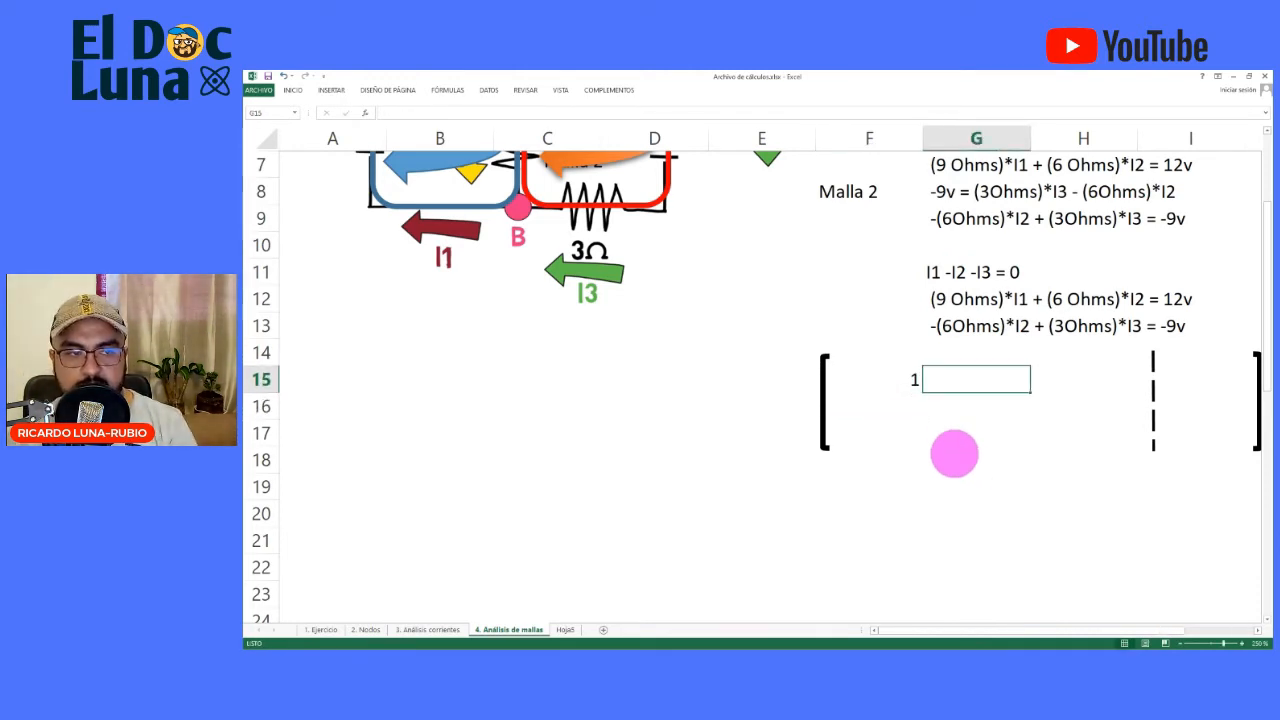
Enter -1 in G15 as the I2 coefficient of the first equation
click(945, 272)
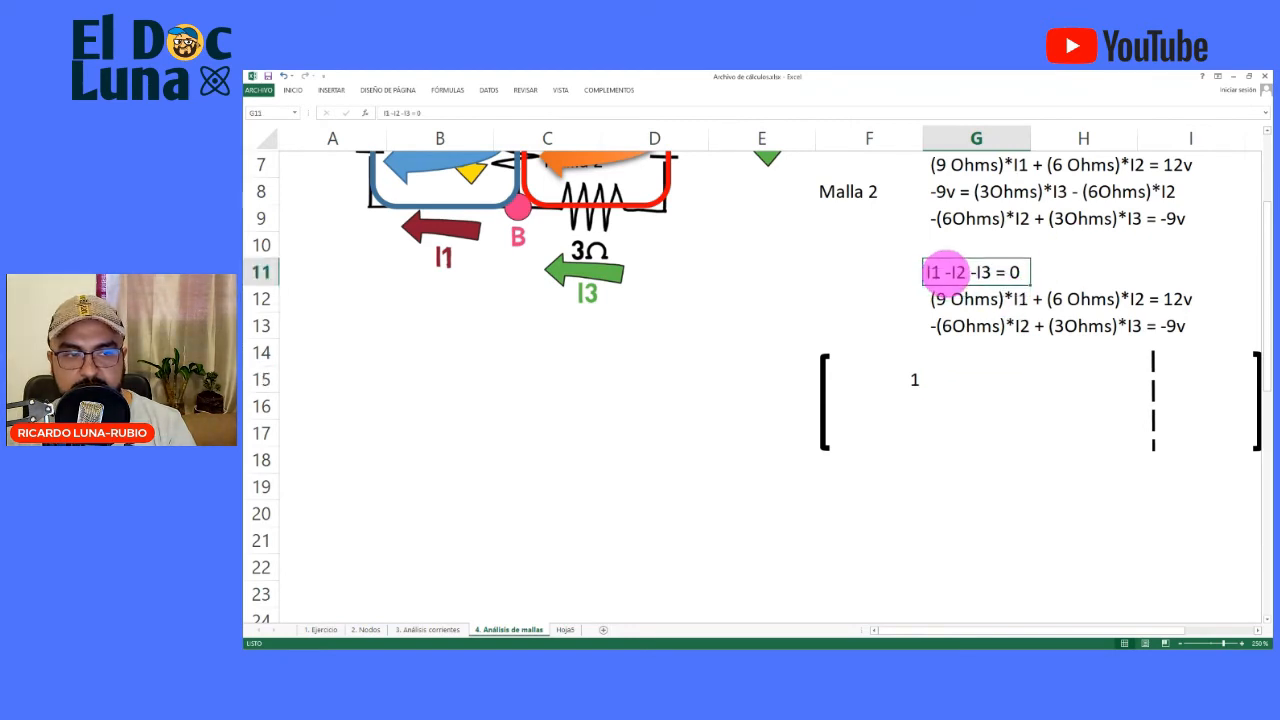
double_click(948, 272)
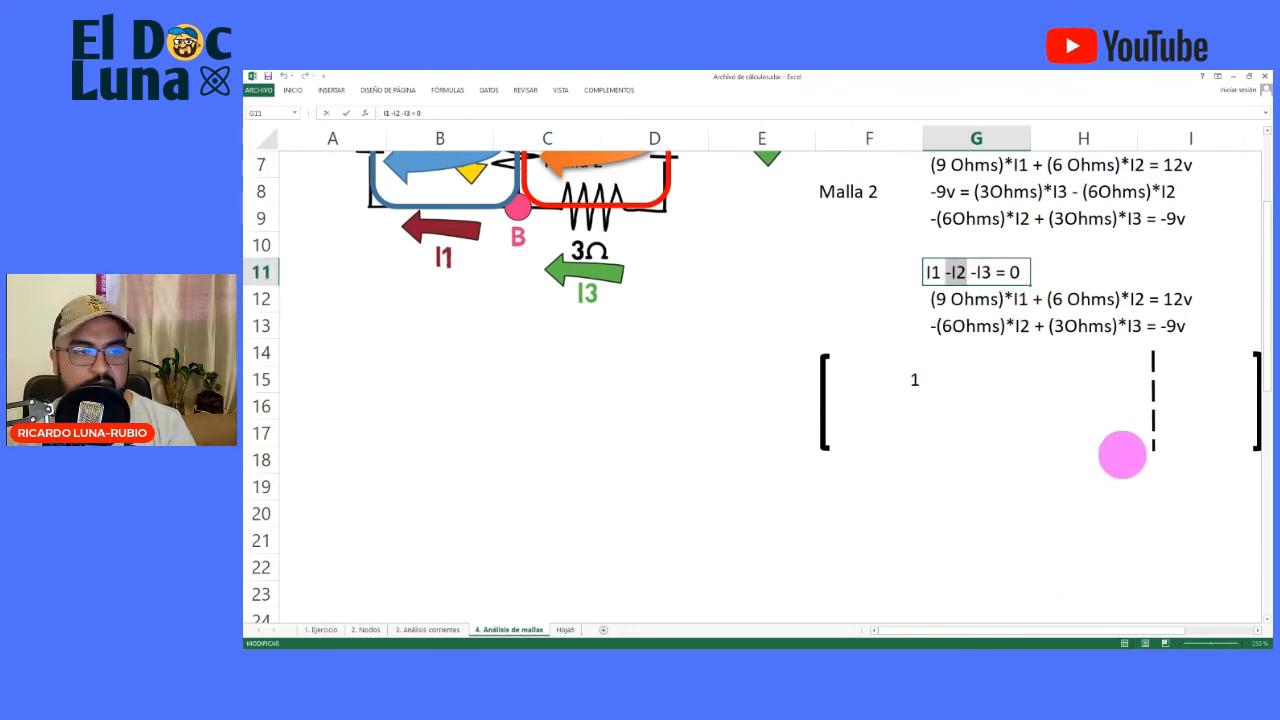
click(971, 376)
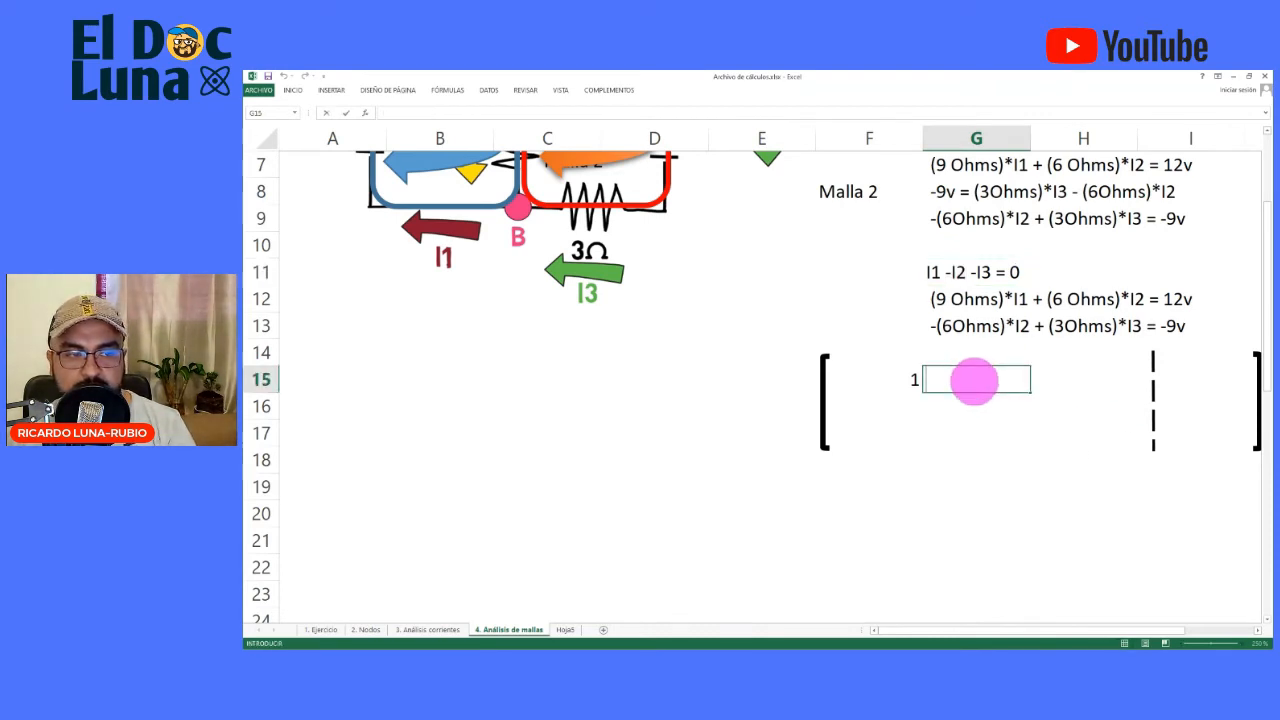
text(-)
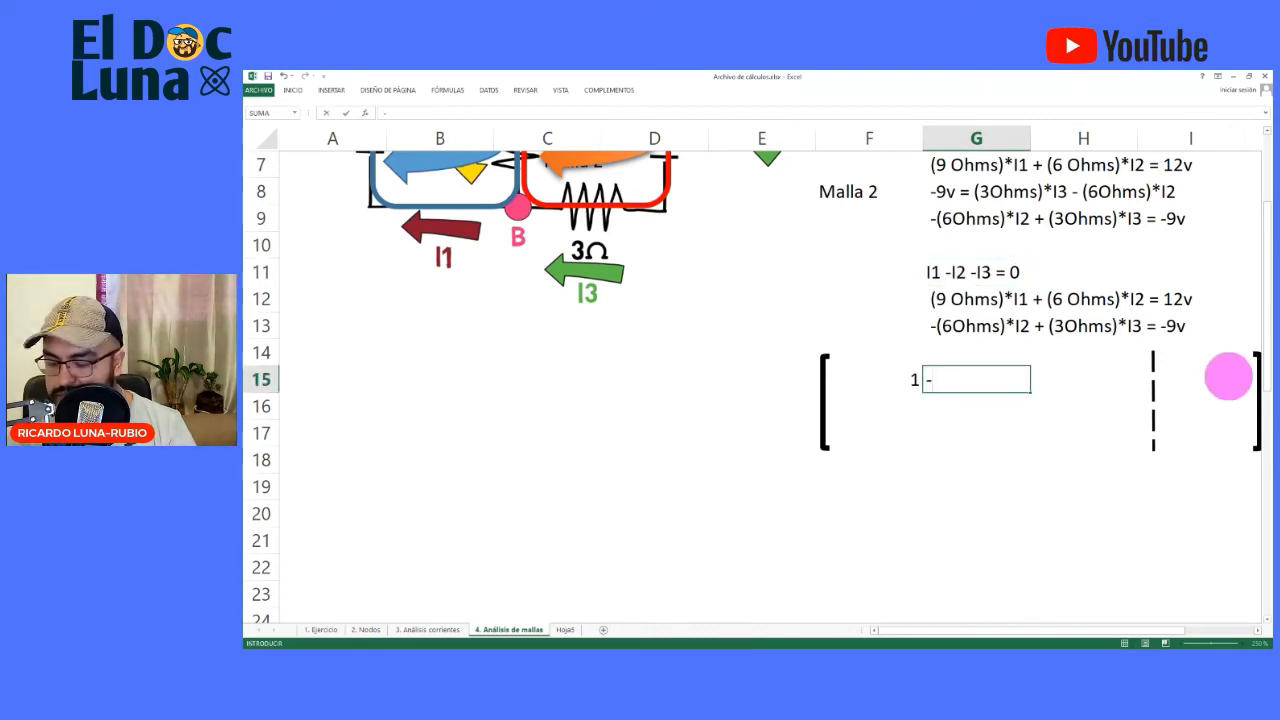
text(1)
key(Return)
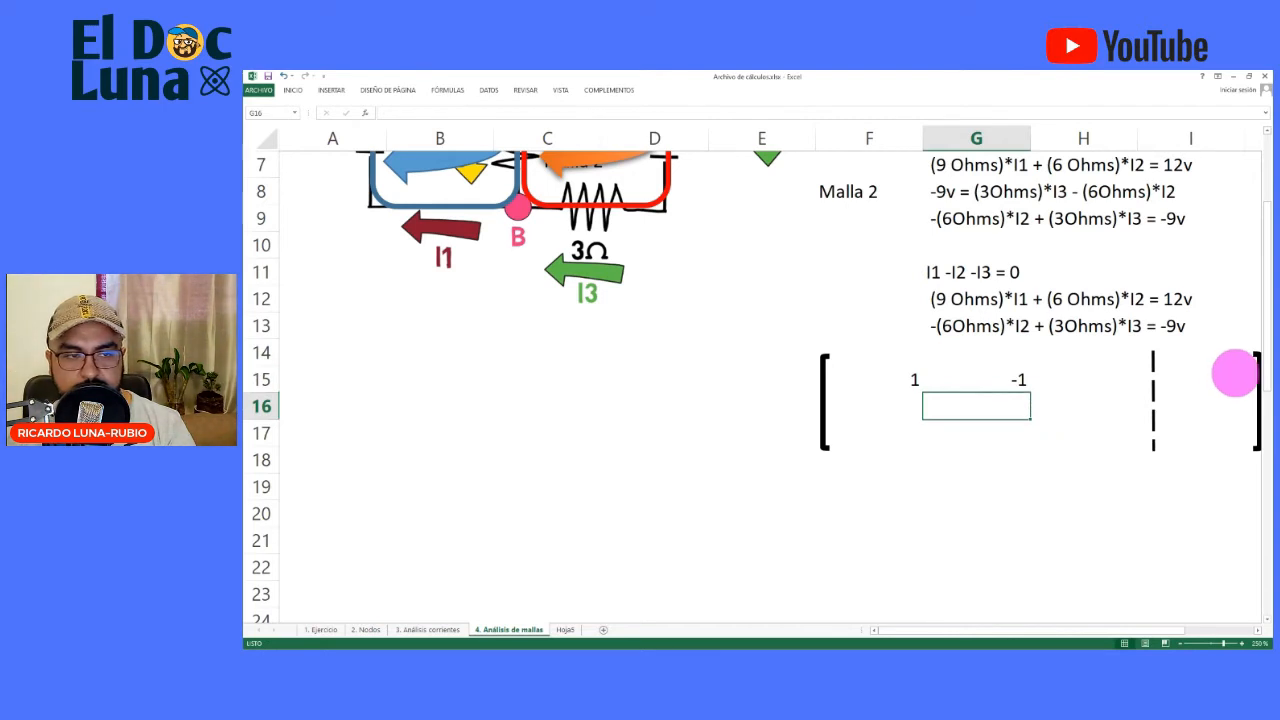
Complete the first matrix row with the I3 coefficient -1 in H15 and the constant 0 in I15
double_click(983, 271)
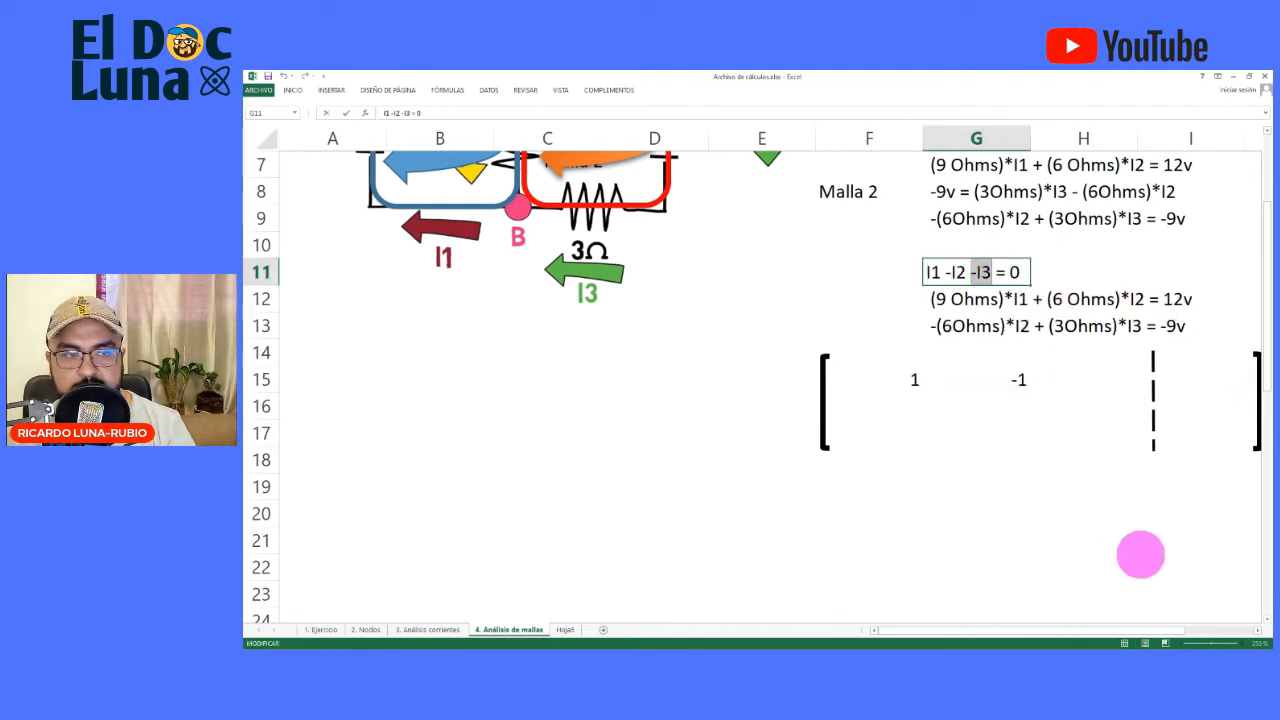
click(1094, 380)
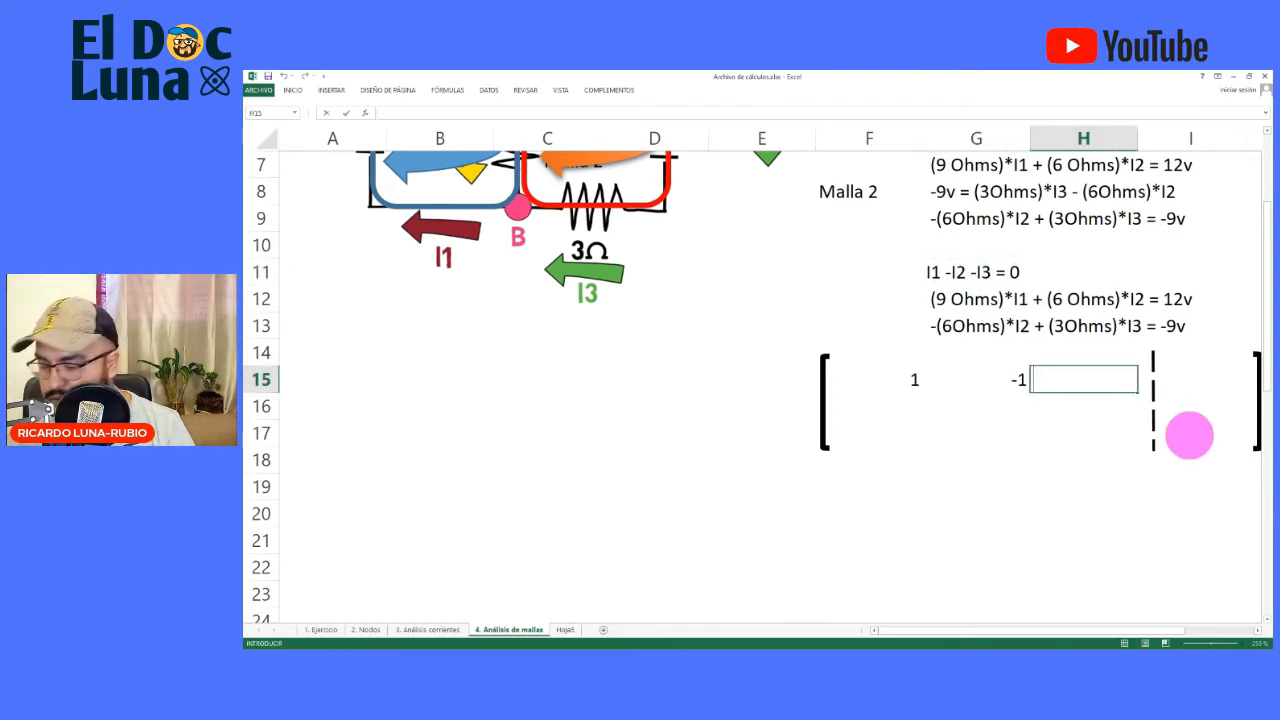
text(-1)
key(Return)
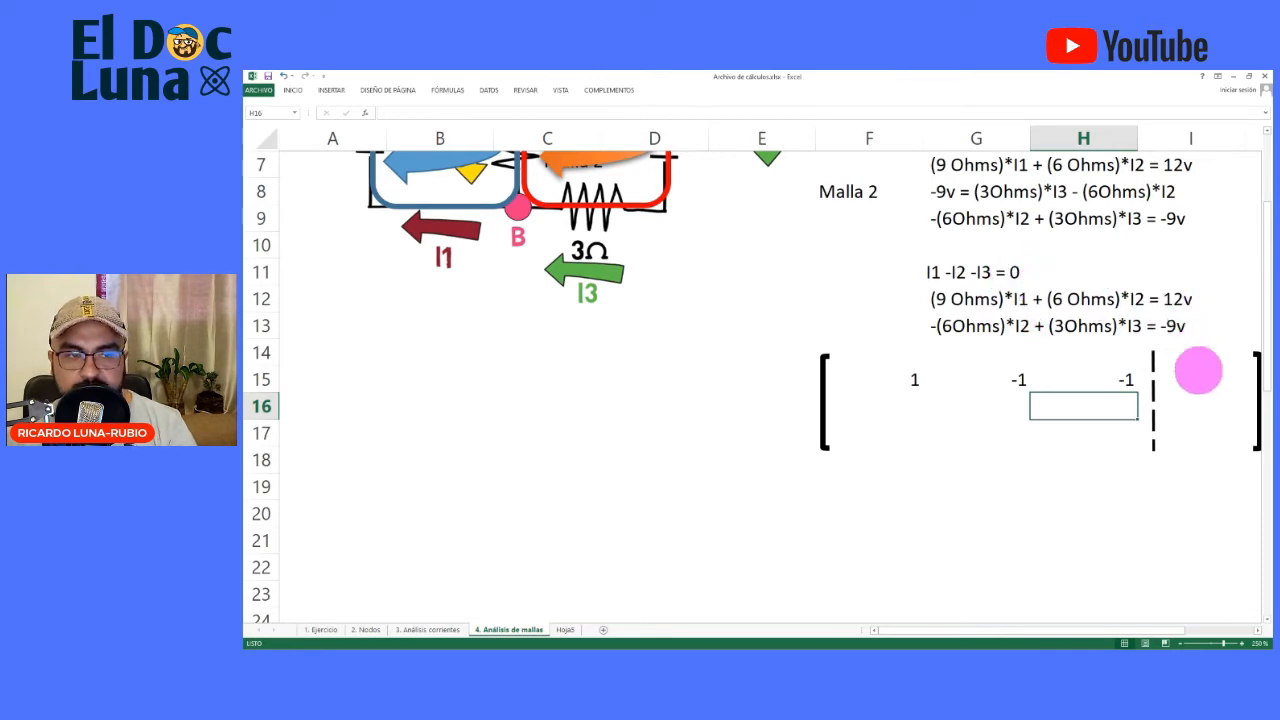
click(1212, 380)
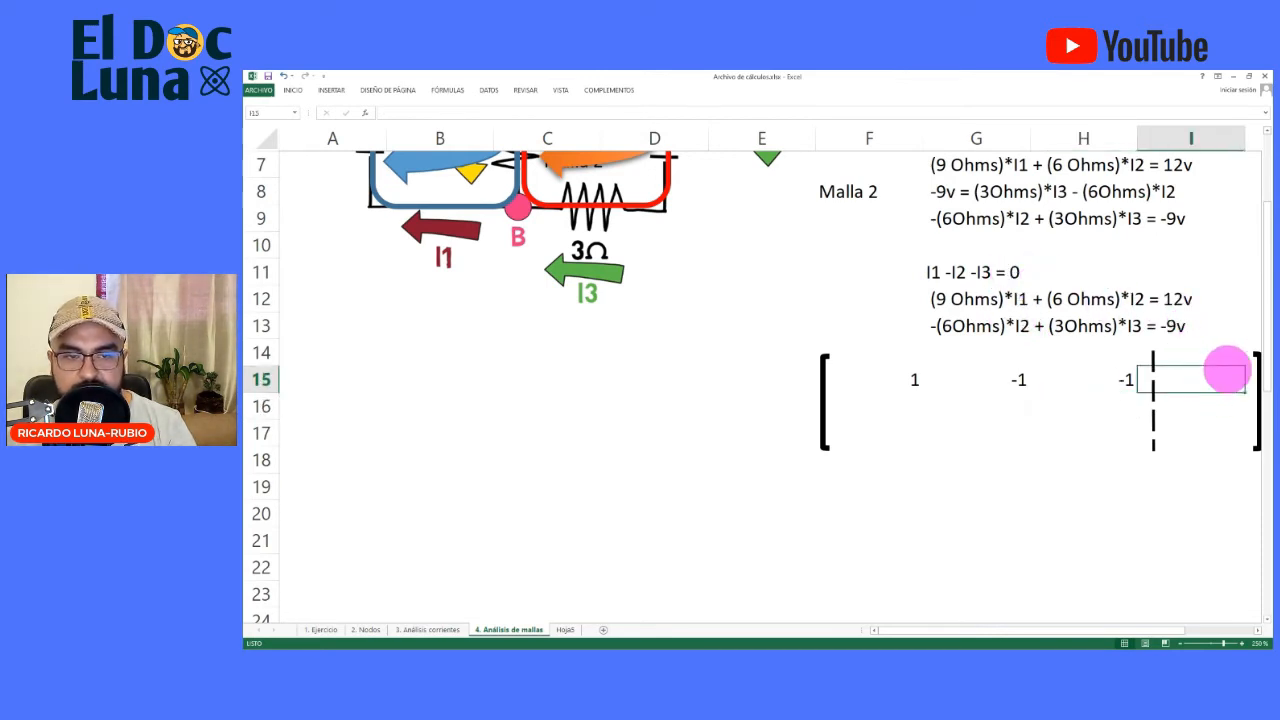
text(0)
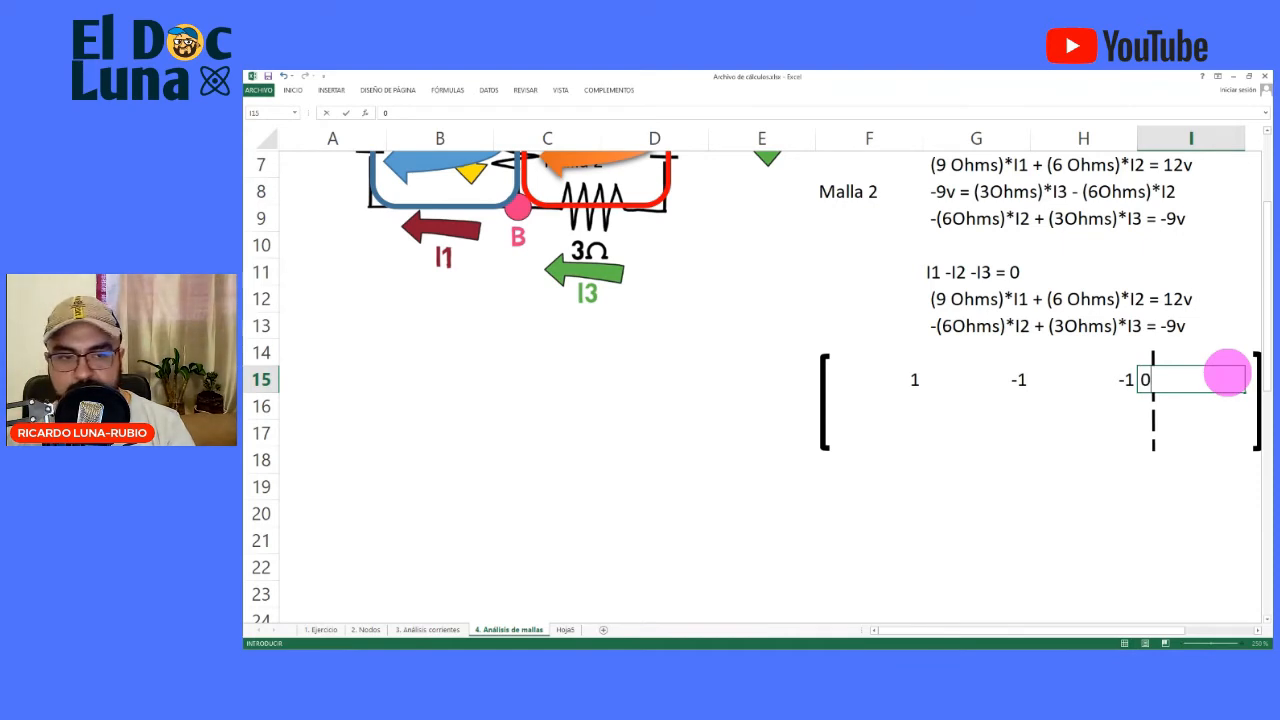
key(Return)
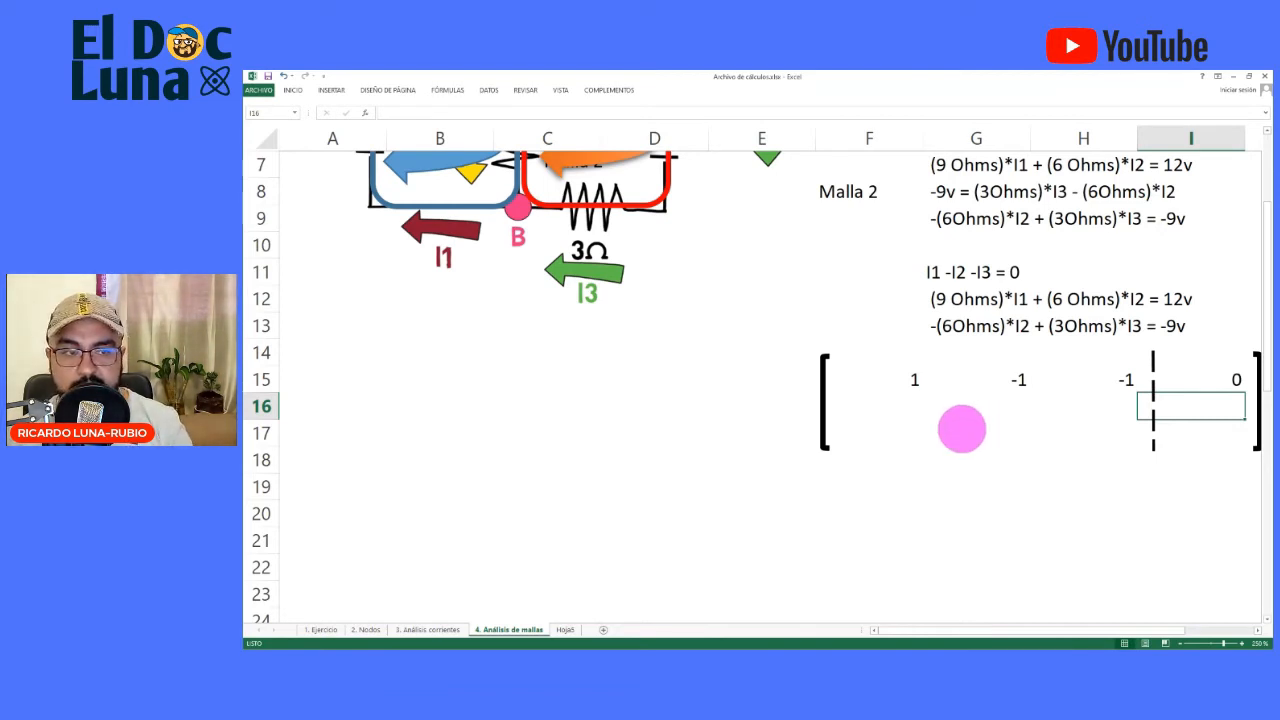
Enter 9 in F16 as the I1 coefficient of the second equation
click(893, 400)
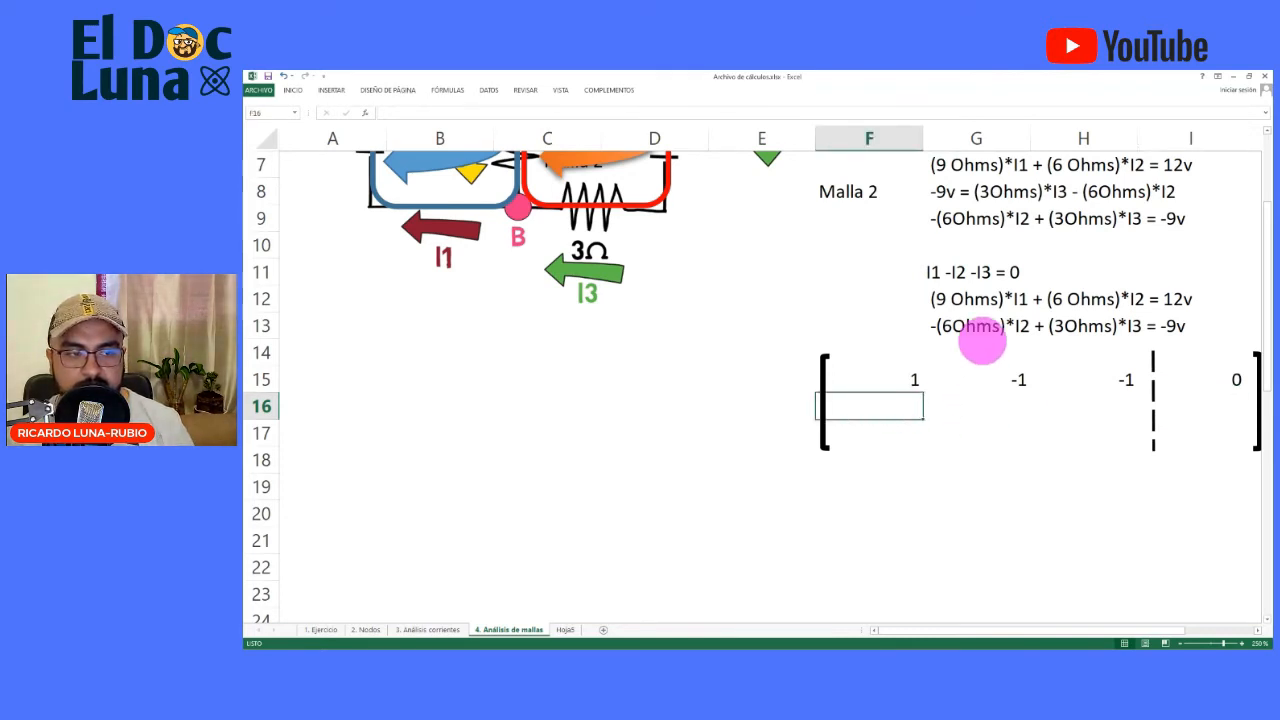
double_click(950, 299)
drag(930, 299, 1010, 302)
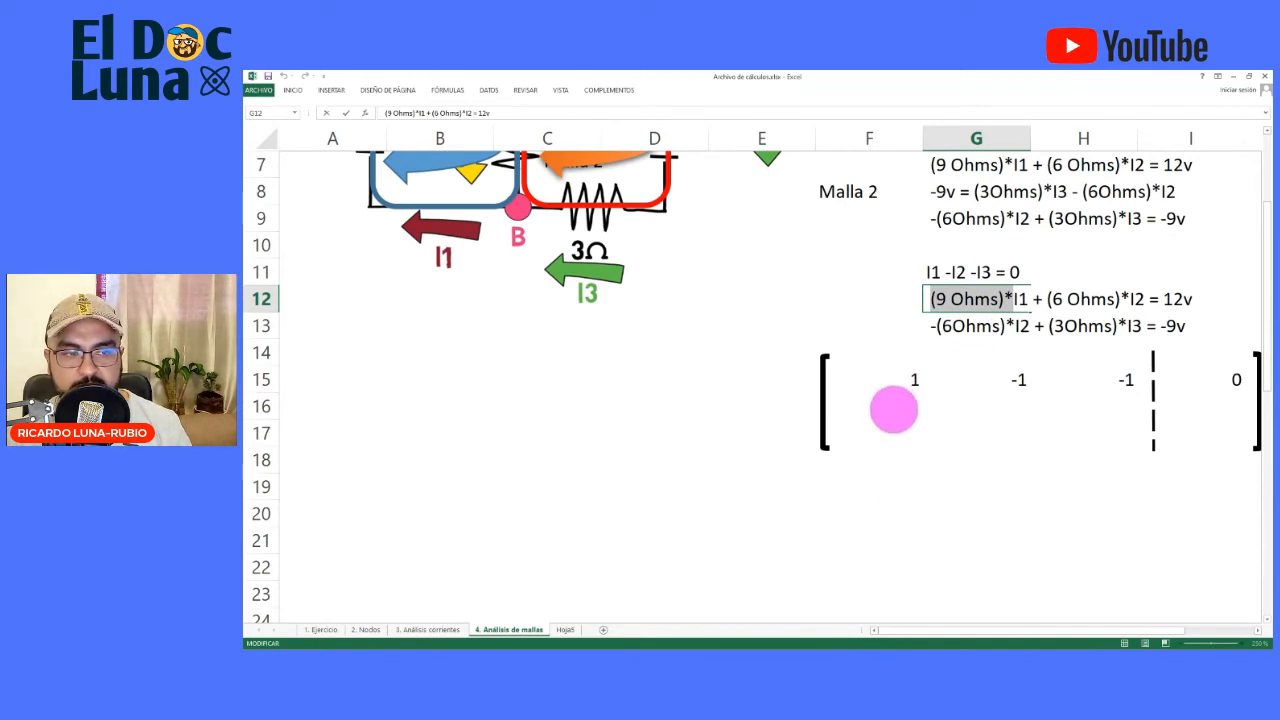
click(893, 409)
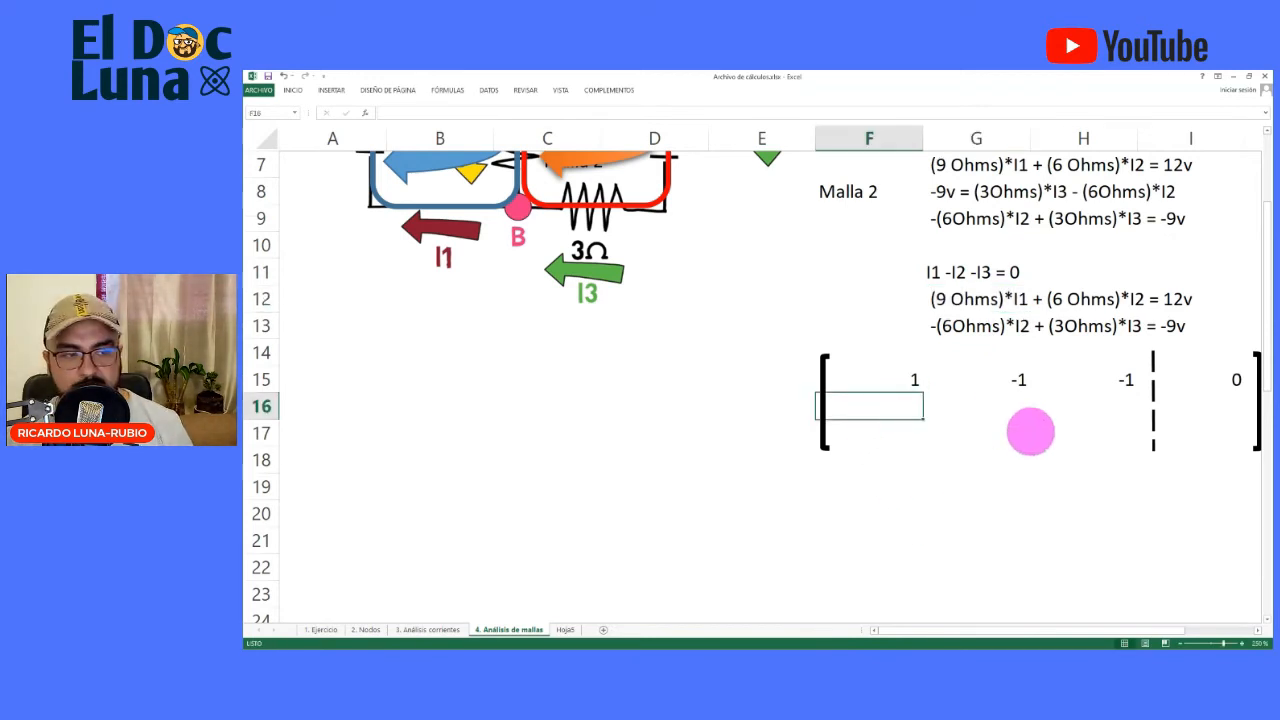
text(9)
key(Return)
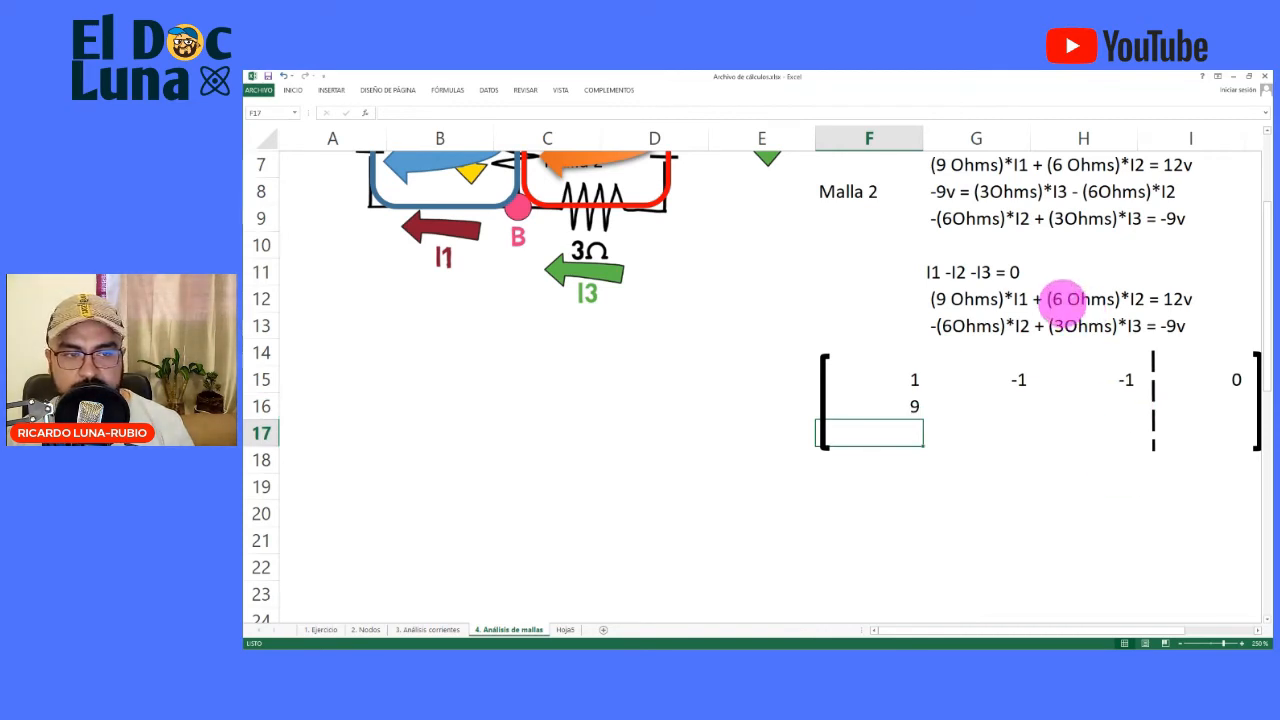
Enter 6 in G16 as the I2 coefficient, taken from the (6 Ohms) term of the second equation
click(1057, 298)
double_click(966, 298)
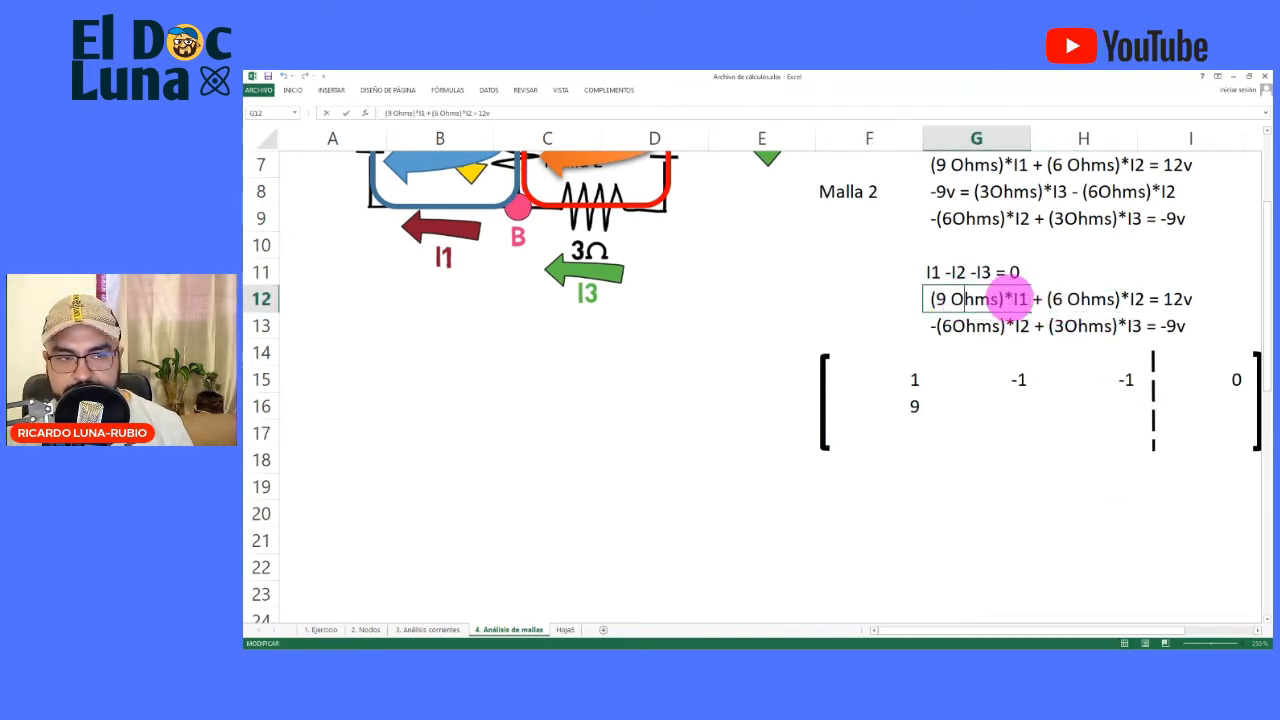
click(1013, 298)
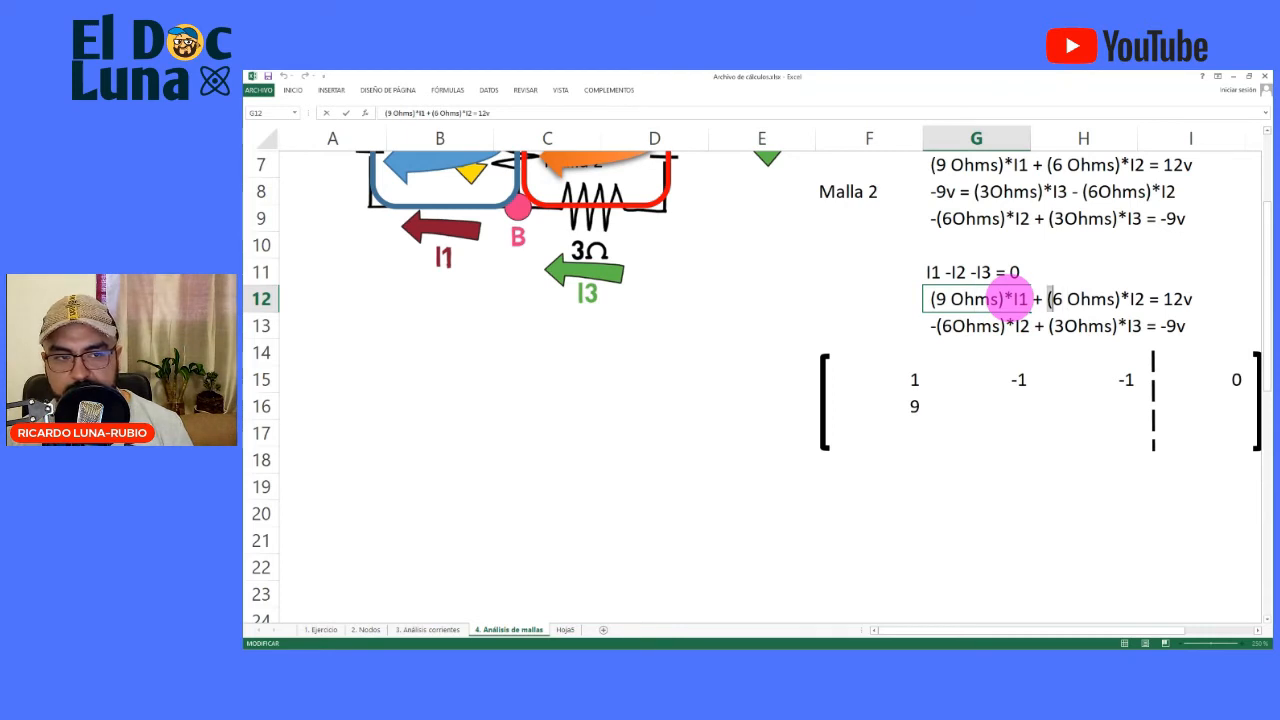
key(shift+Right)
key(shift+Right)
key(shift+Right)
key(shift+Right)
key(shift+Right)
key(shift+Right)
key(shift+Right)
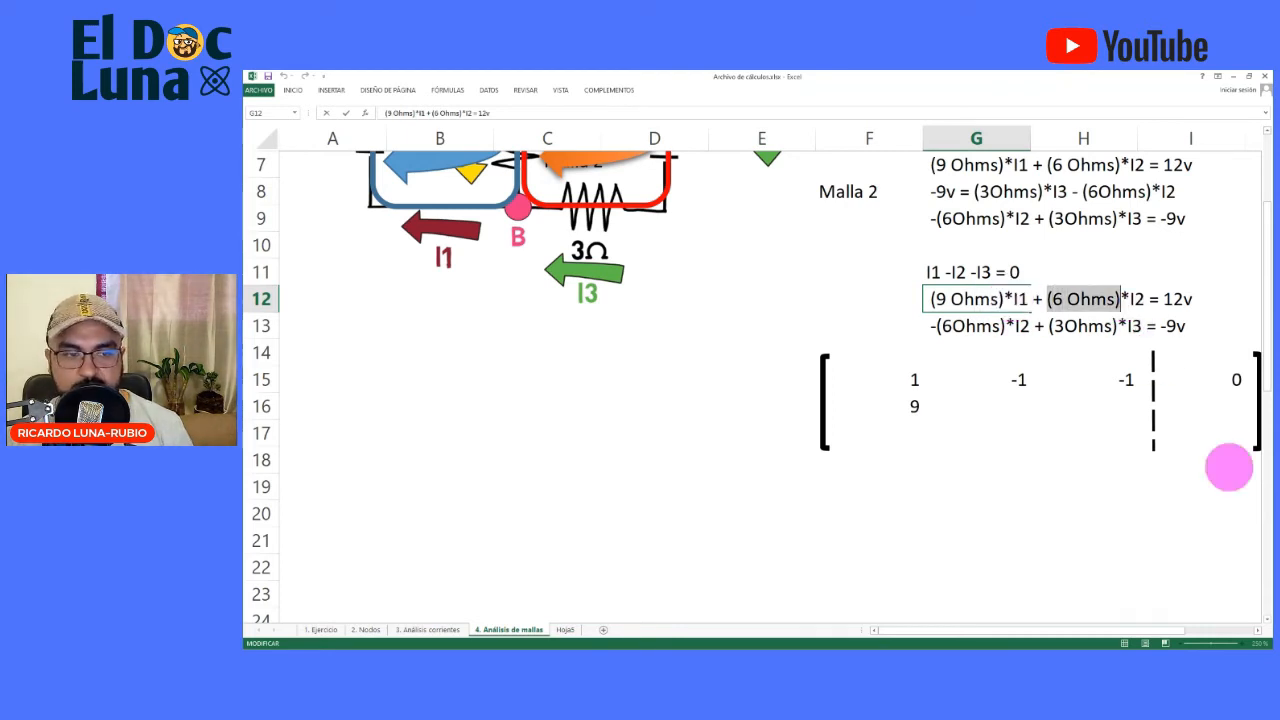
click(1018, 405)
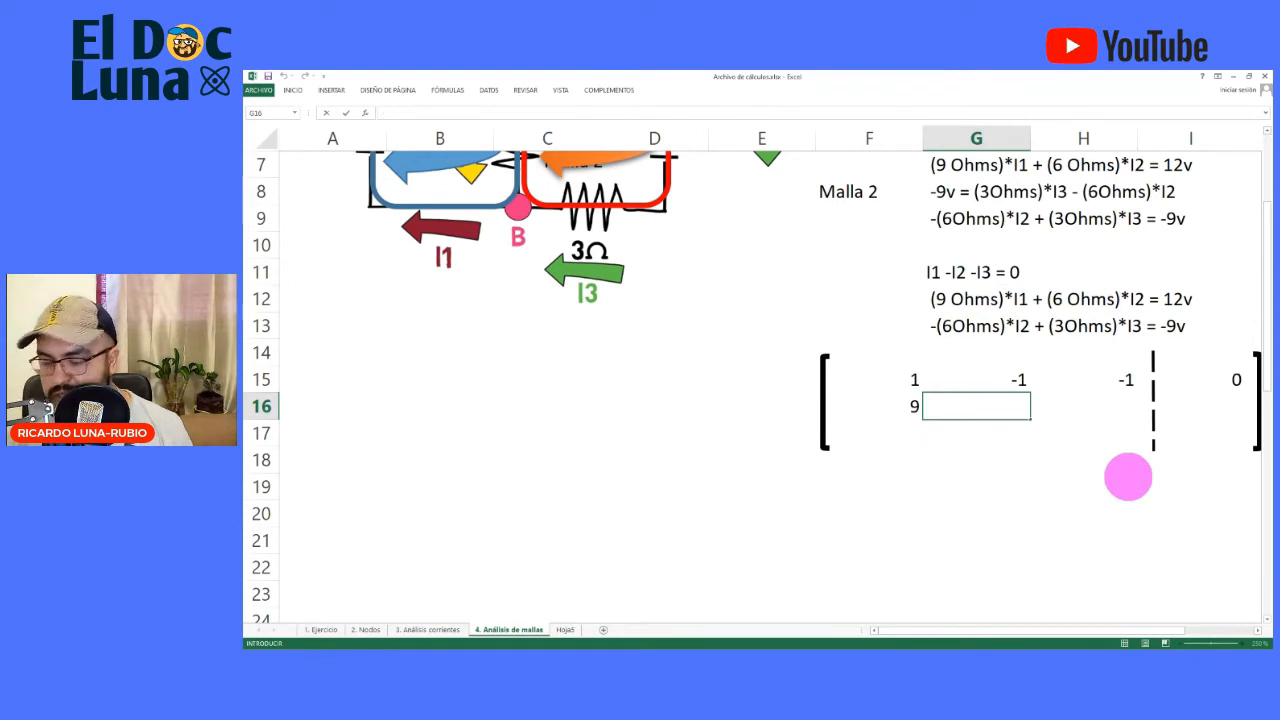
text(6)
key(Return)
key(Up)
key(Right)
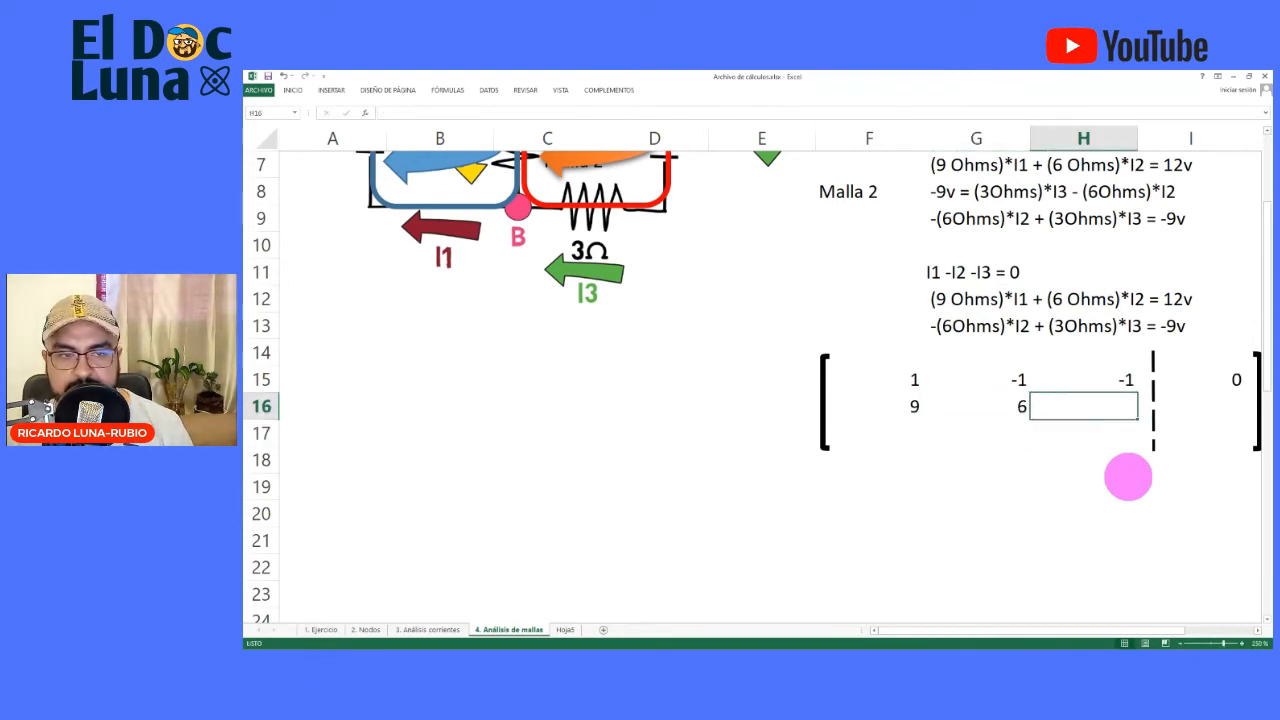
Enter 0 in H16 as the I3 coefficient, since the second equation has no I3 term
click(1140, 298)
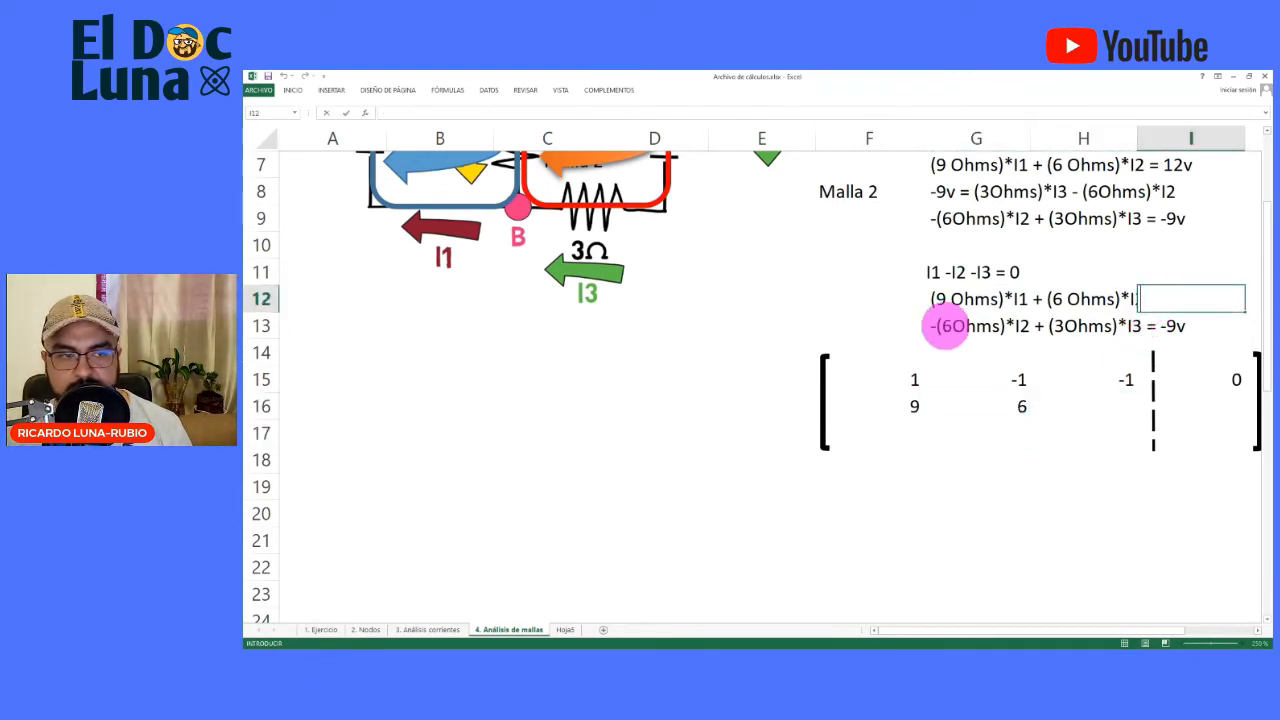
click(940, 300)
double_click(930, 300)
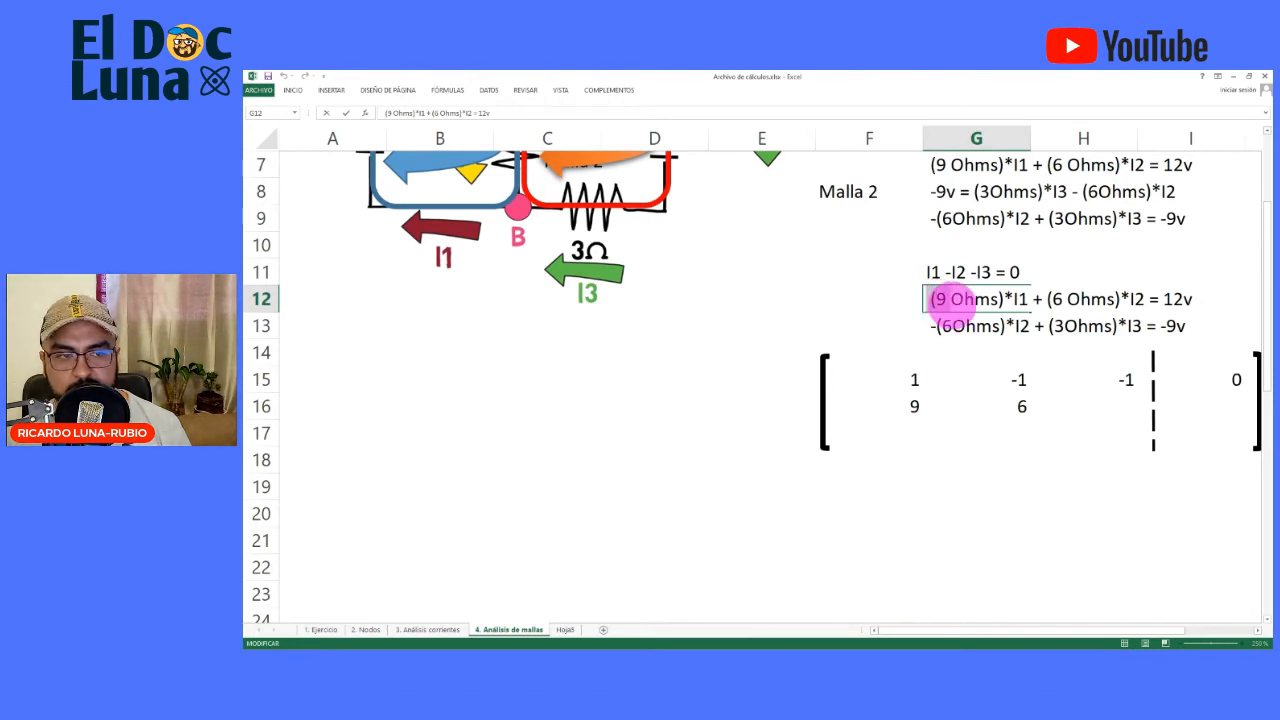
drag(930, 300, 1145, 298)
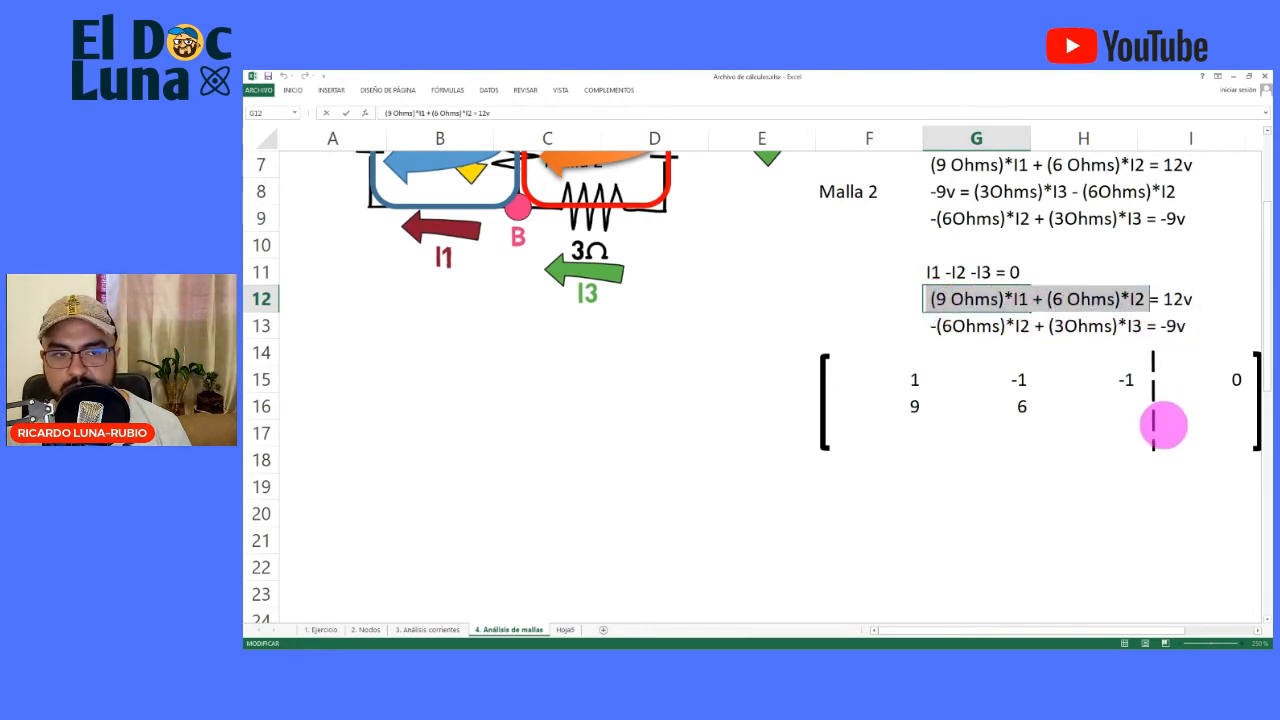
click(1105, 403)
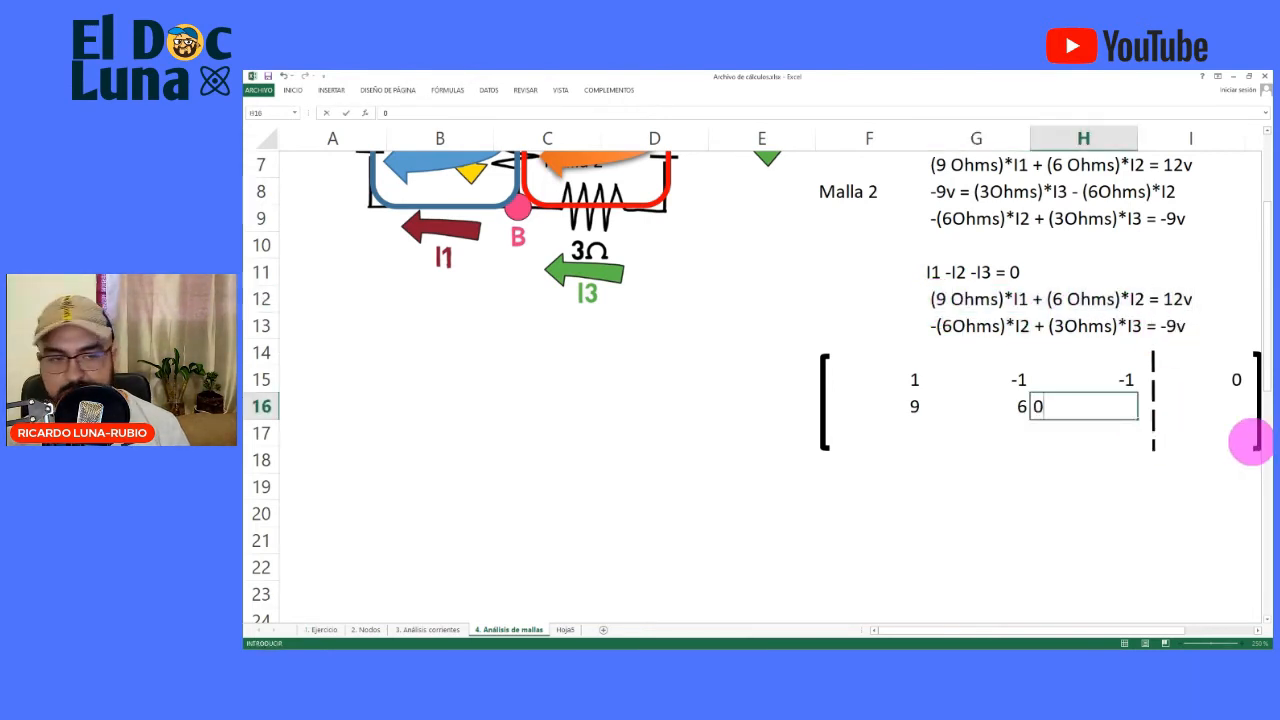
text(0)
key(Return)
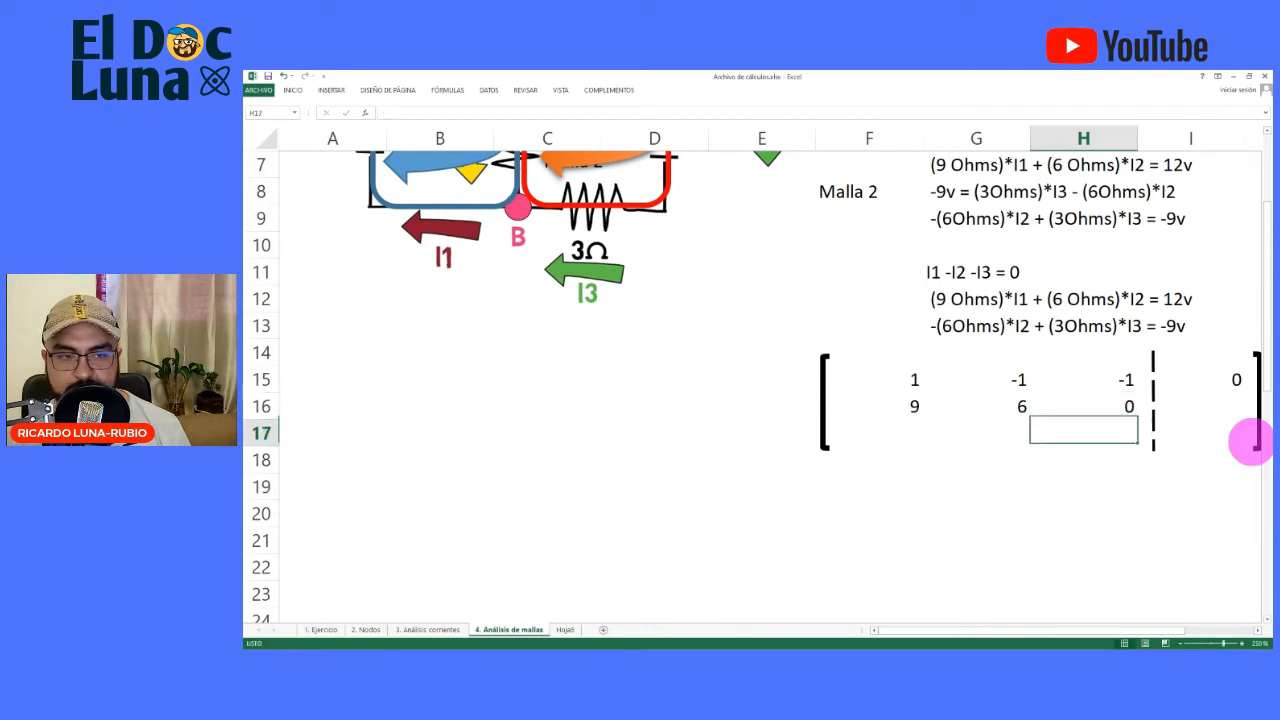
Complete the second matrix row with the constant 12 in I16, taken from the equation's 12v term
click(1197, 405)
double_click(1197, 405)
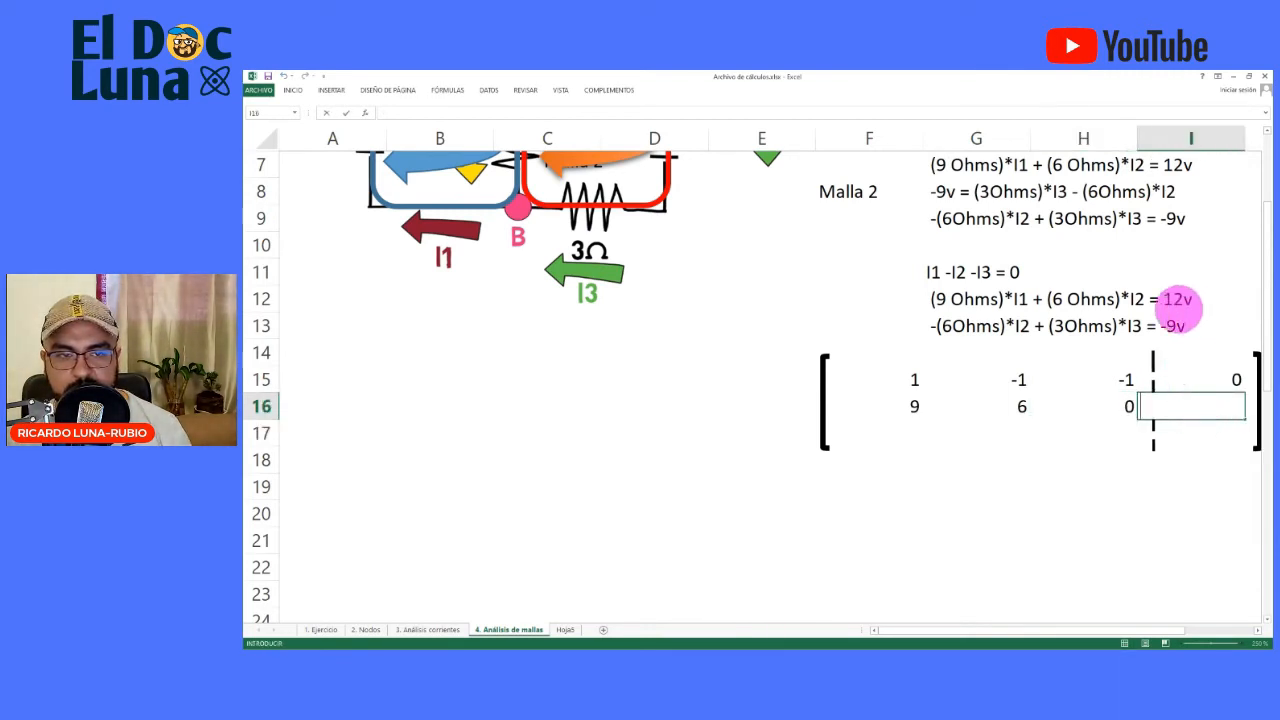
double_click(951, 300)
drag(1160, 298, 1205, 296)
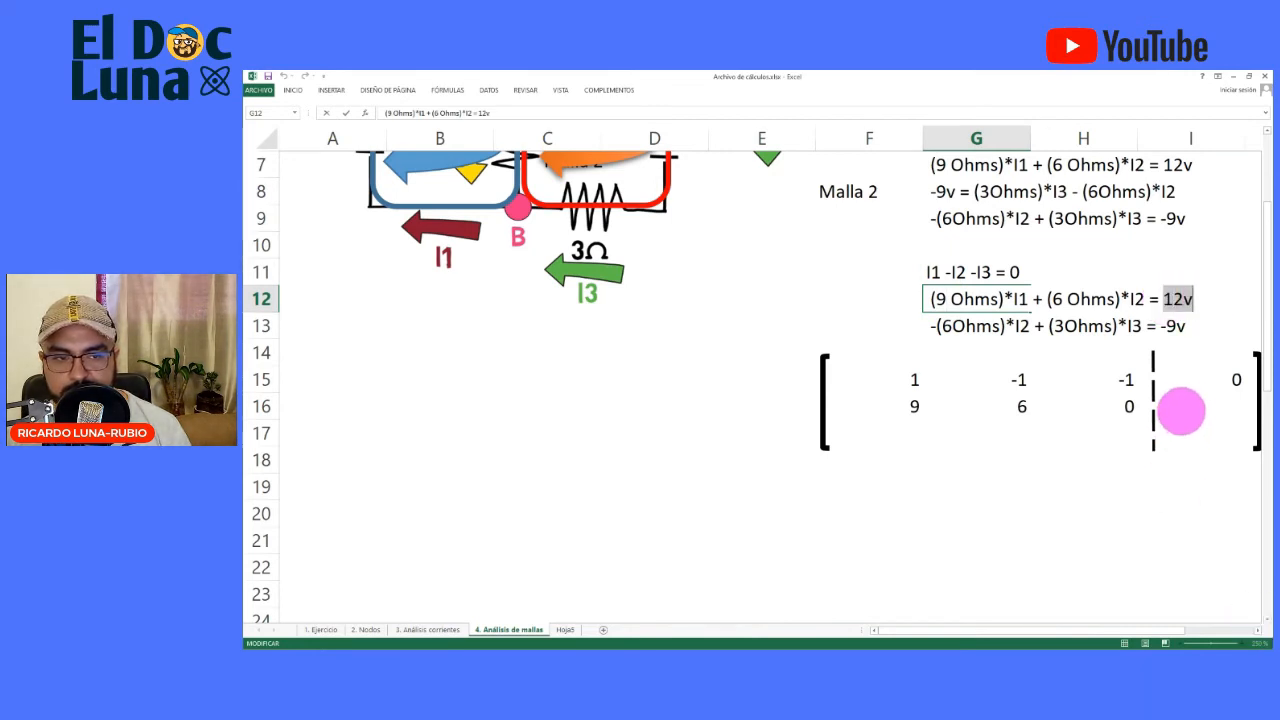
click(1186, 405)
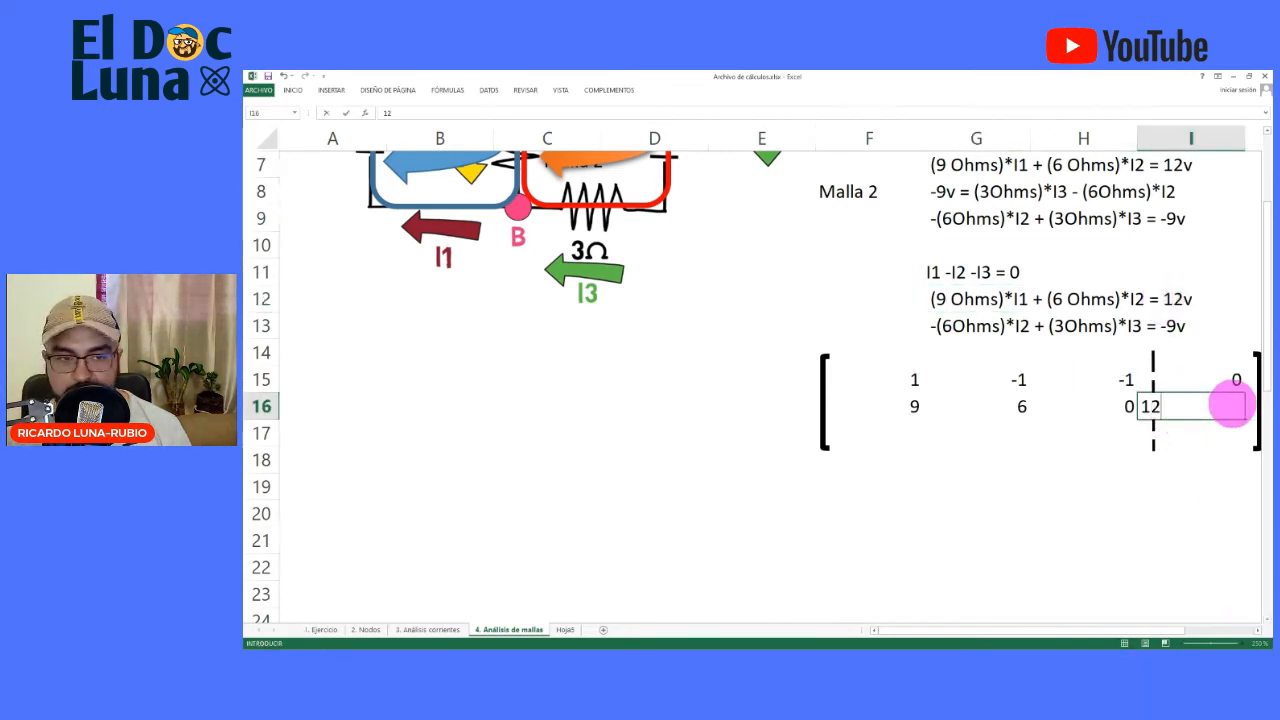
key(Return)
Enter 0 in F17 as the I1 coefficient of the third equation
click(960, 327)
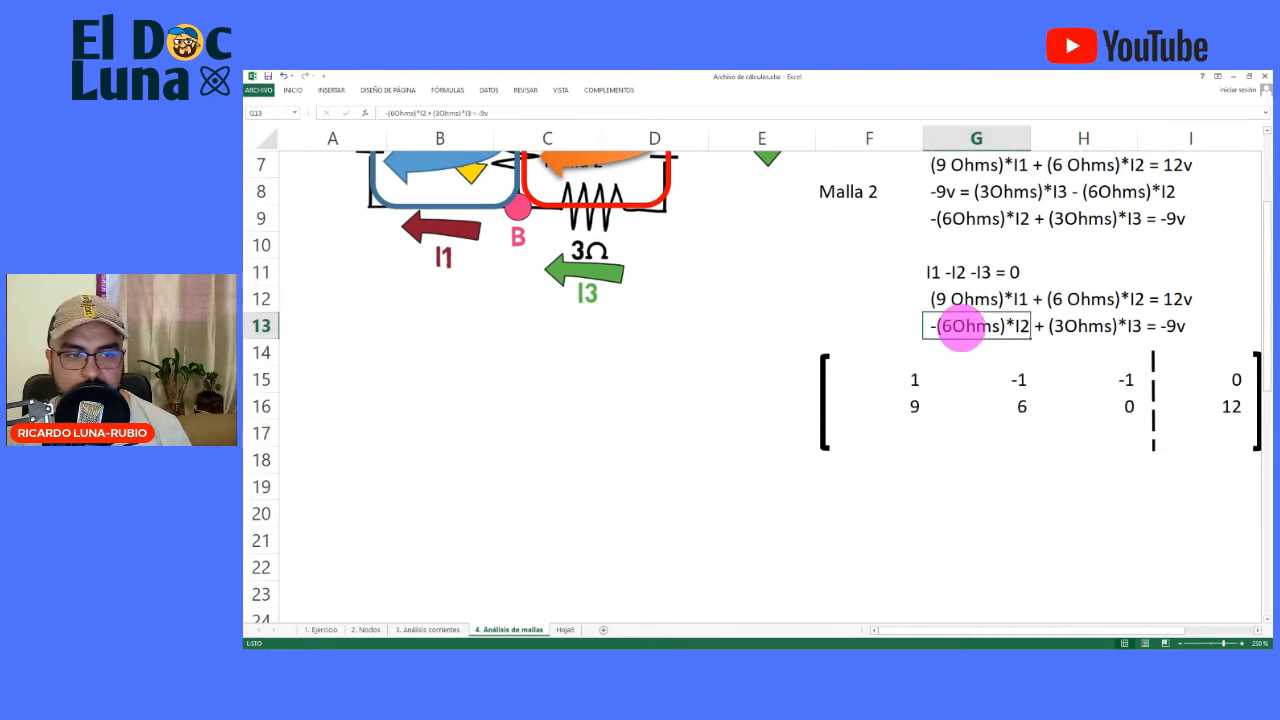
double_click(940, 326)
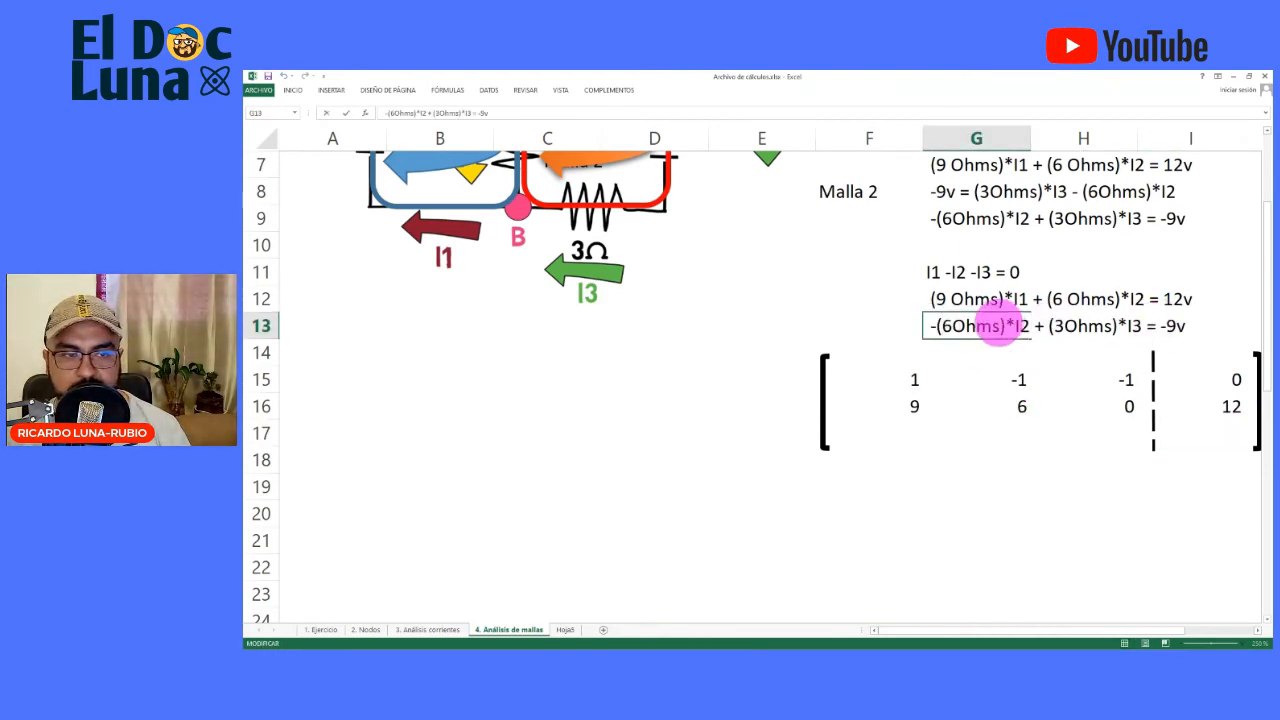
click(898, 440)
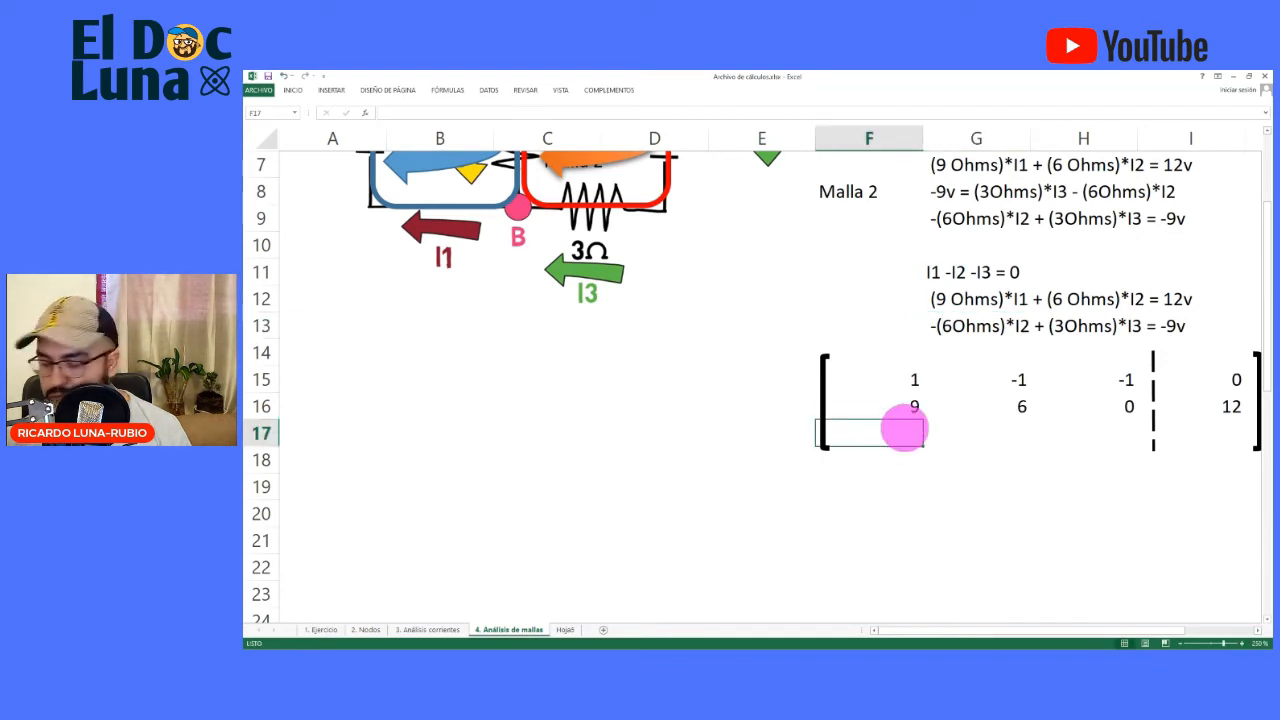
text(0)
key(Return)
Enter -6 in G17 as the I2 coefficient of the third equation
click(1048, 433)
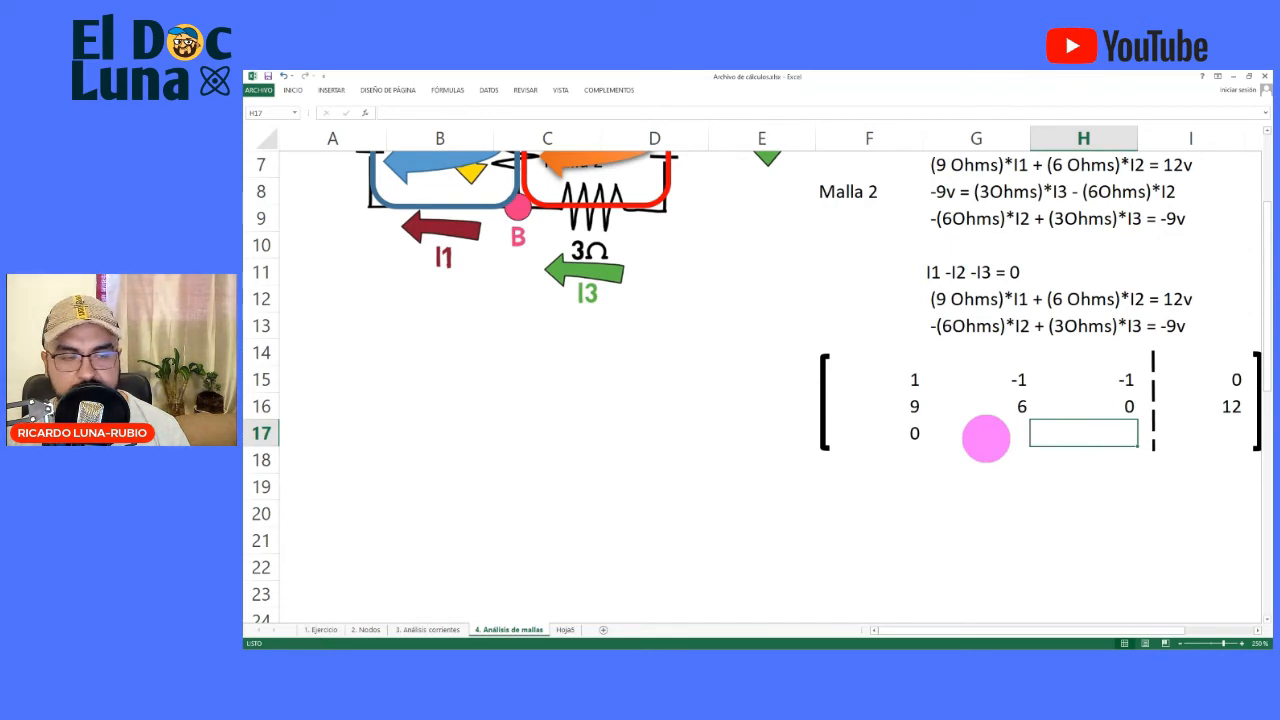
click(984, 430)
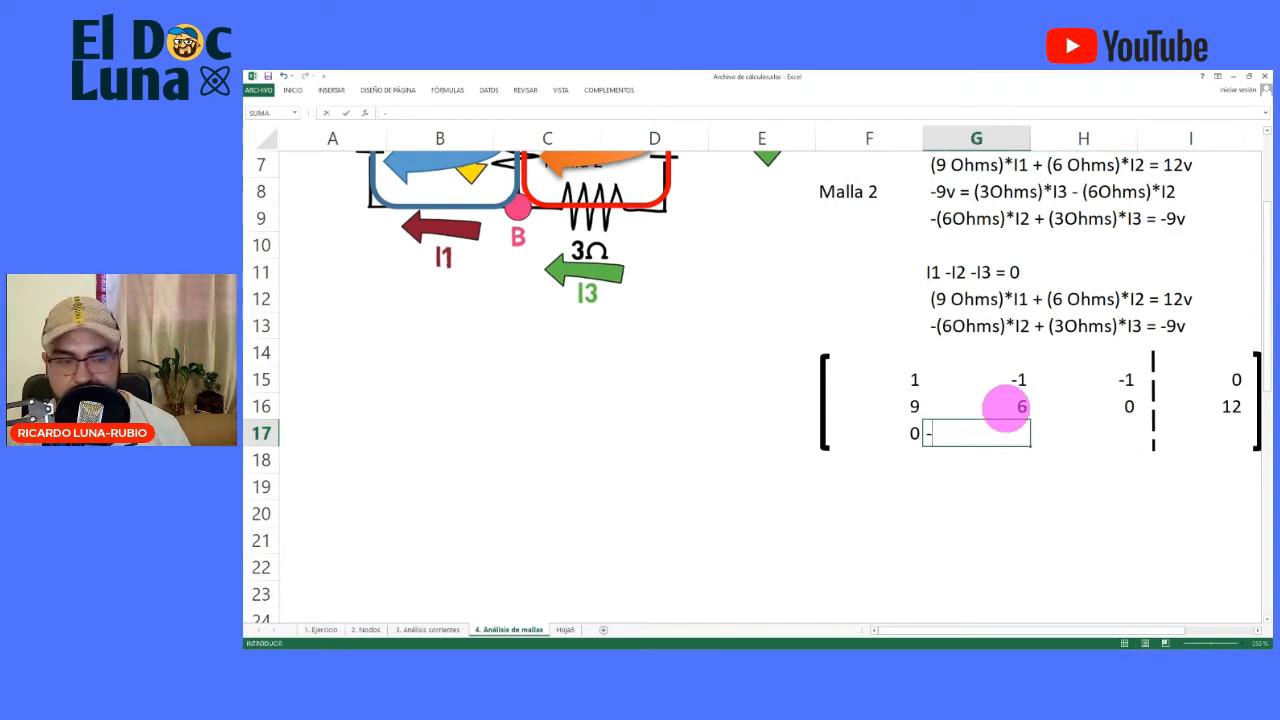
key(Return)
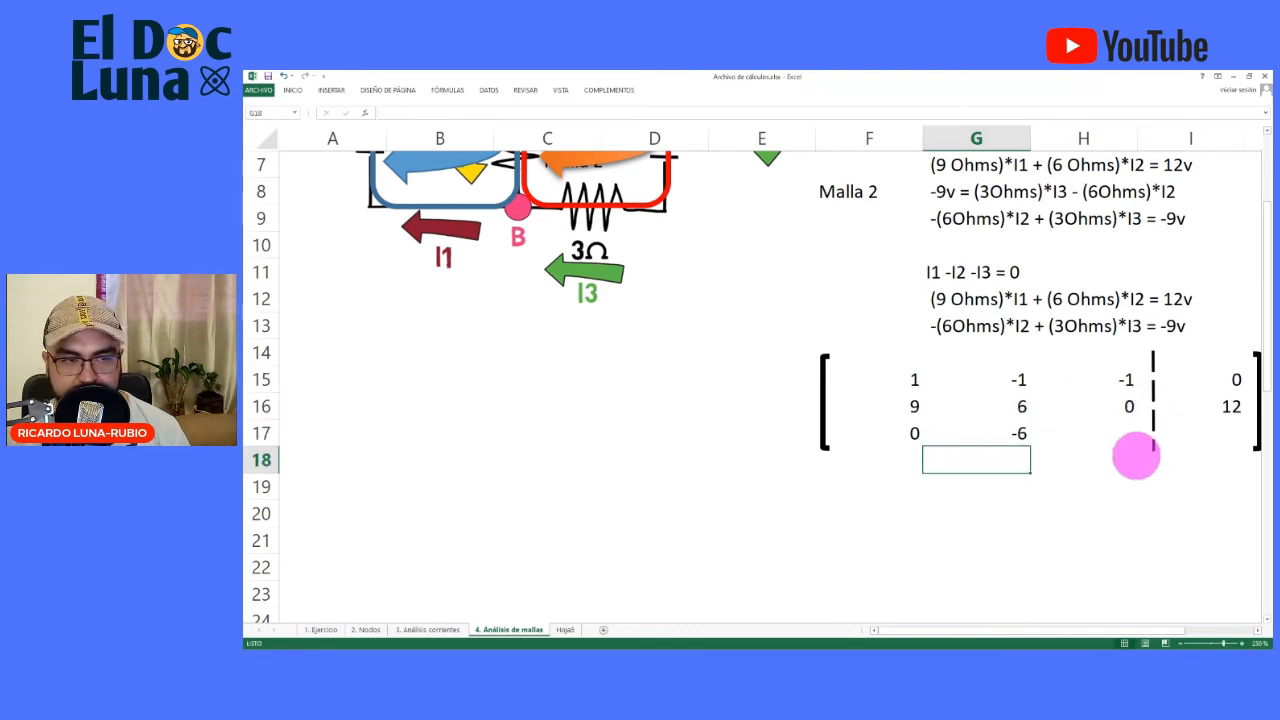
Complete the third matrix row with the I3 coefficient 3 in H17 and the constant -9 in I17
click(1097, 430)
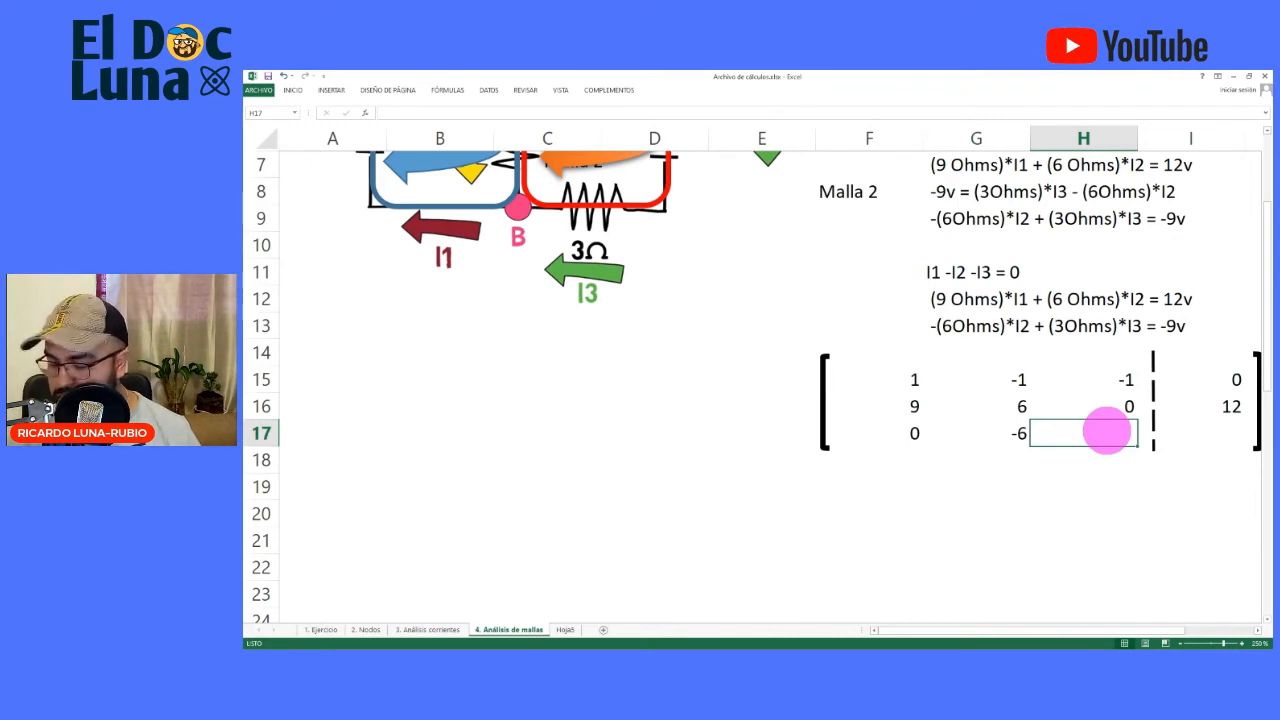
text(3)
key(Return)
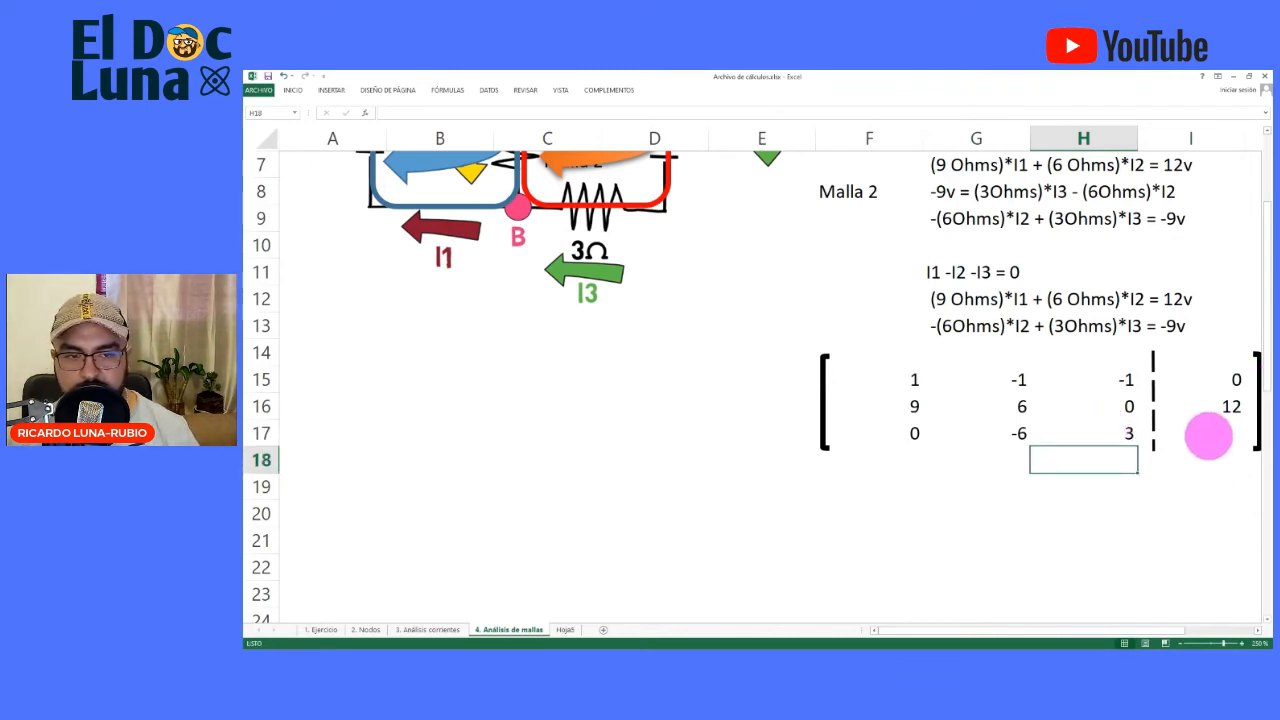
click(1214, 429)
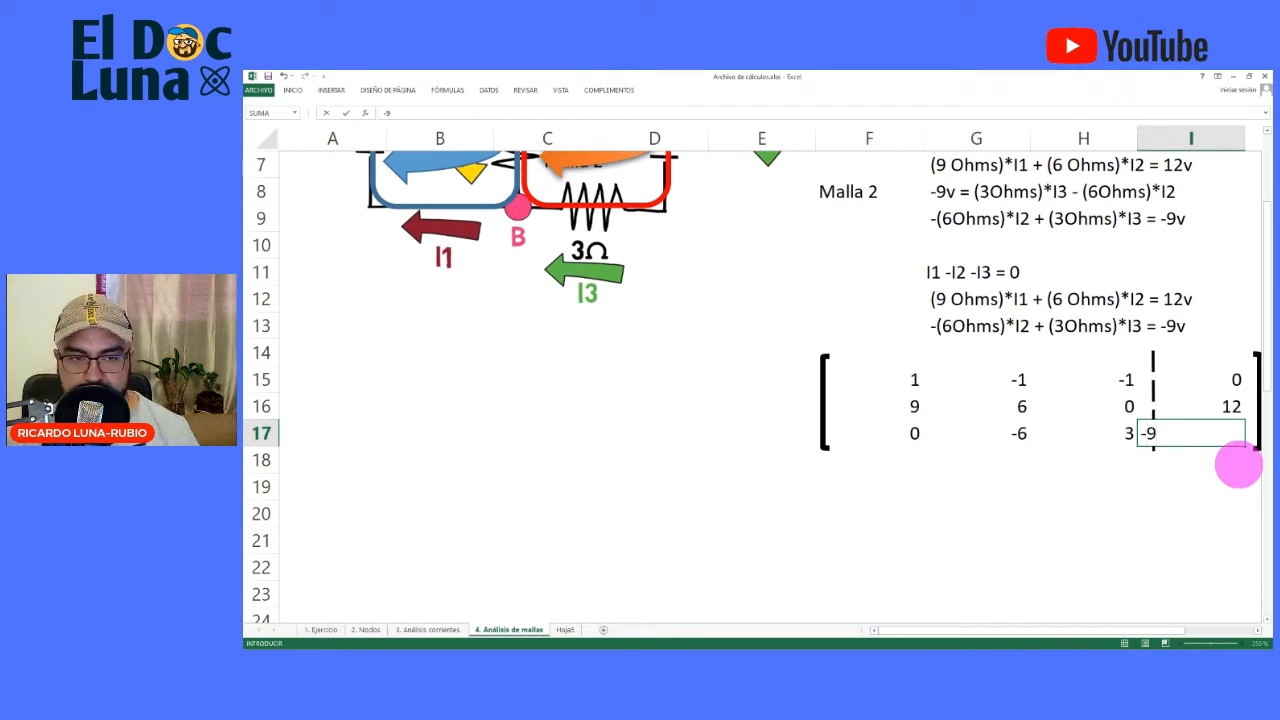
key(Return)
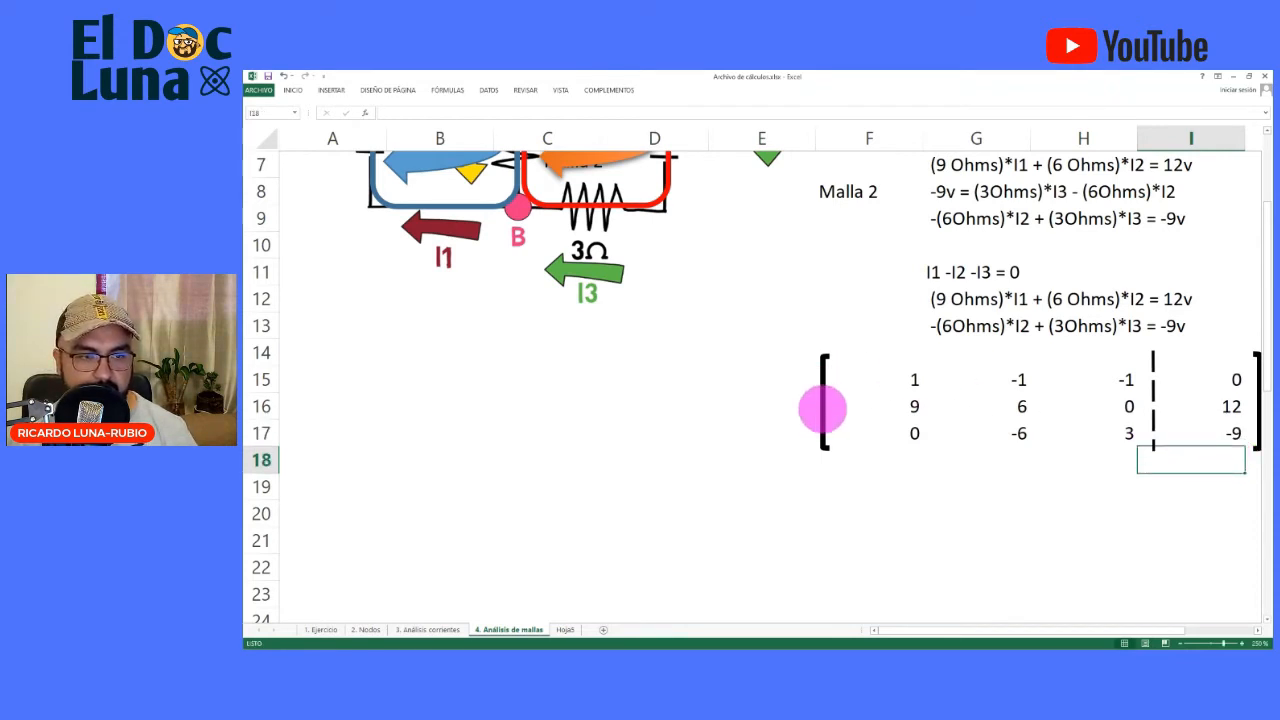
Shift the matrix's two brackets and dashed divider slightly down and left so they frame rows 15 to 17
mouse_move(1257, 434)
mouse_down()
mouse_move(1255, 447)
mouse_move(649, 480)
mouse_move(380, 471)
mouse_move(394, 451)
mouse_up()
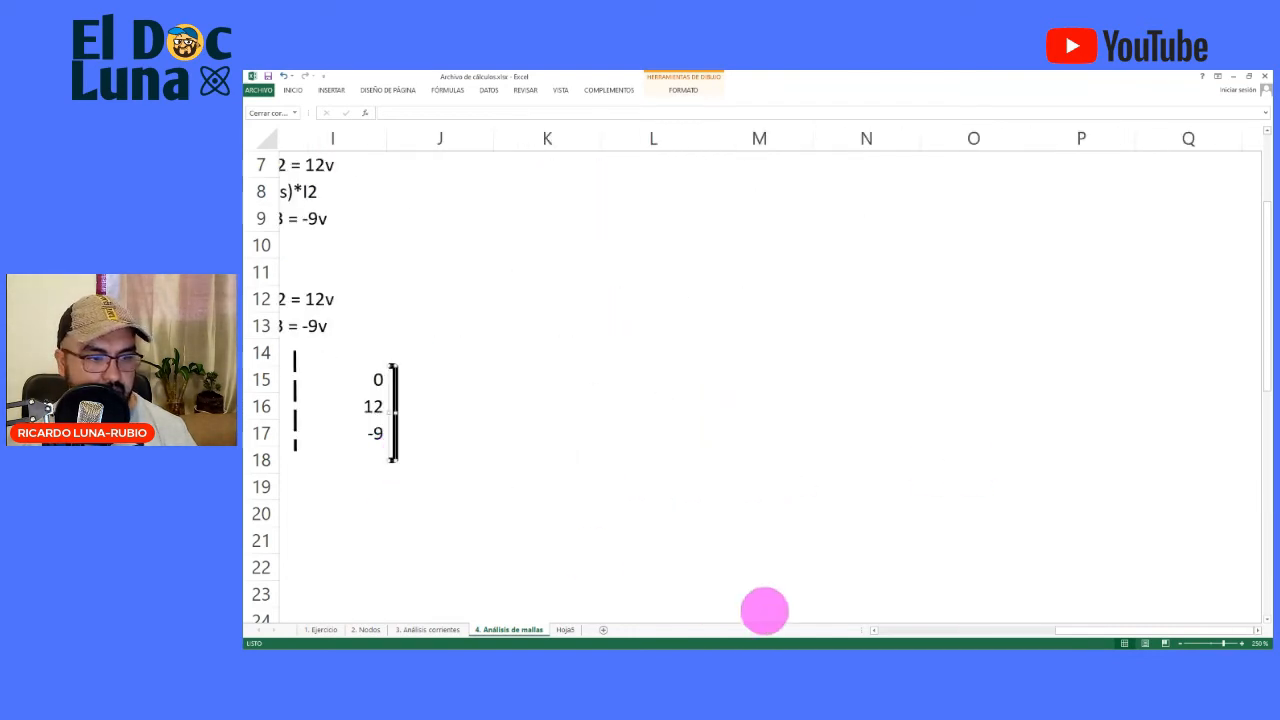
click(876, 630)
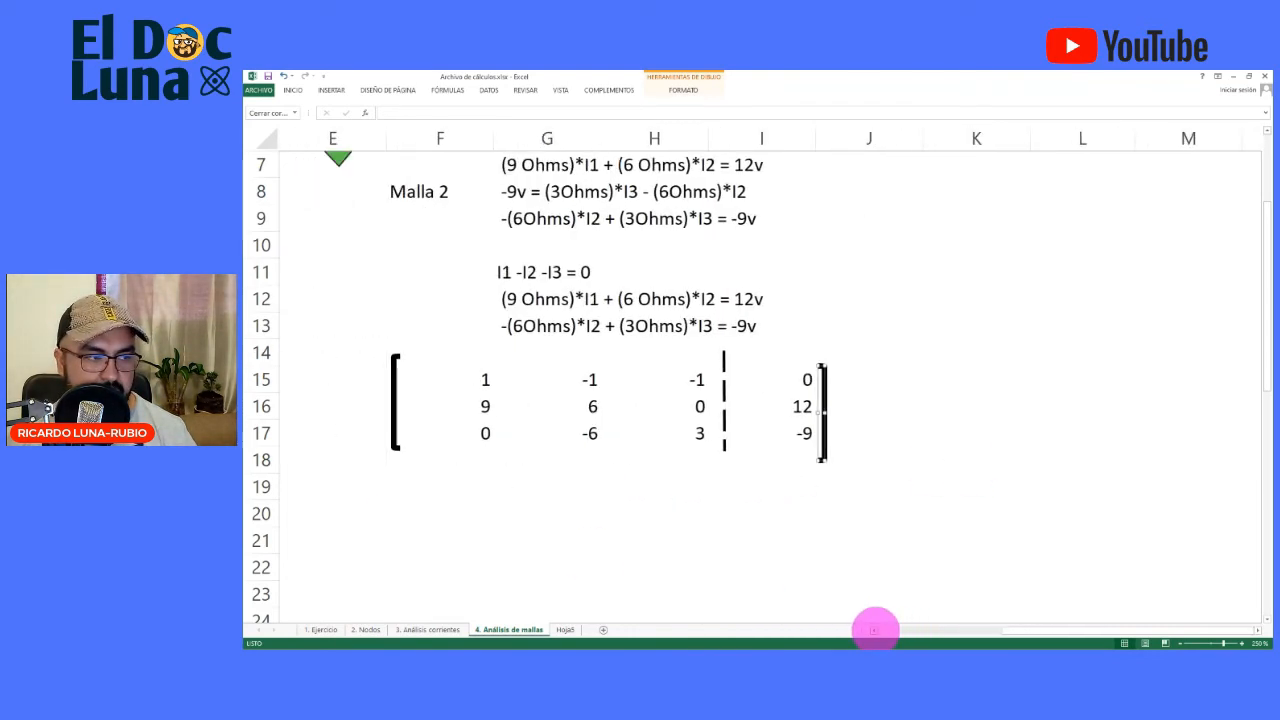
drag(1155, 408, 1143, 427)
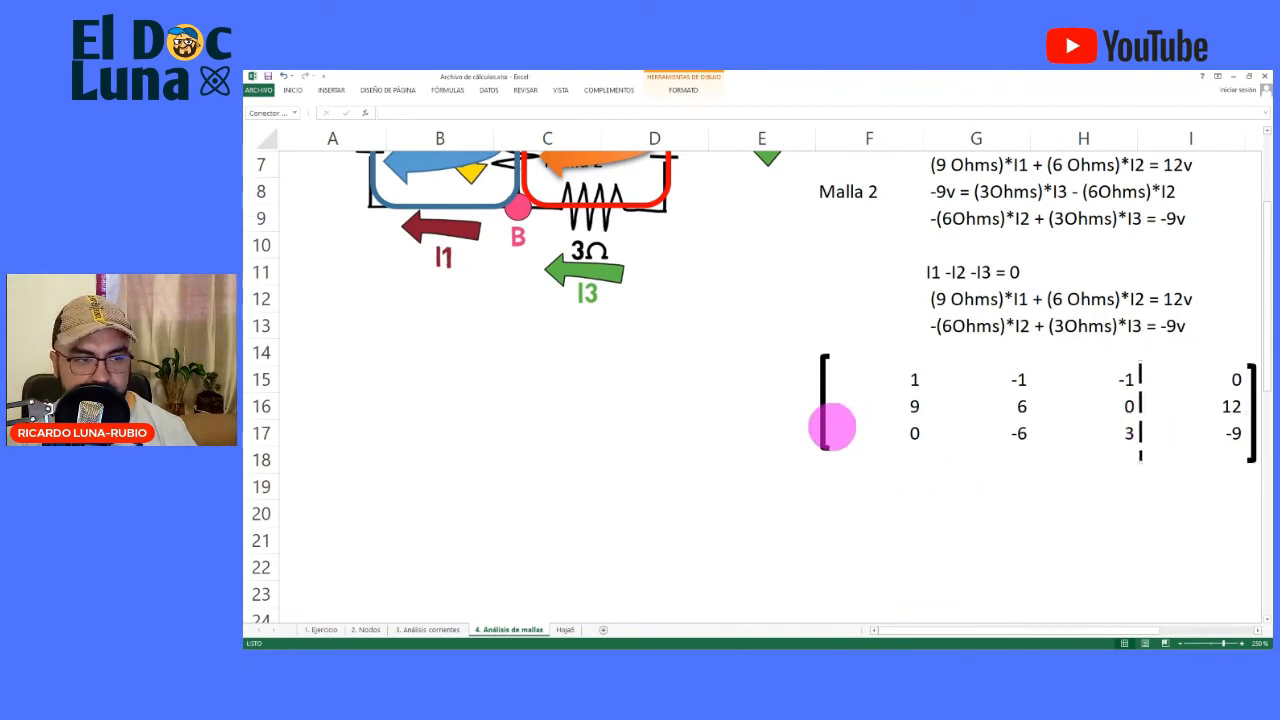
mouse_move(823, 424)
mouse_down()
mouse_move(851, 437)
mouse_move(807, 440)
mouse_move(819, 435)
mouse_up()
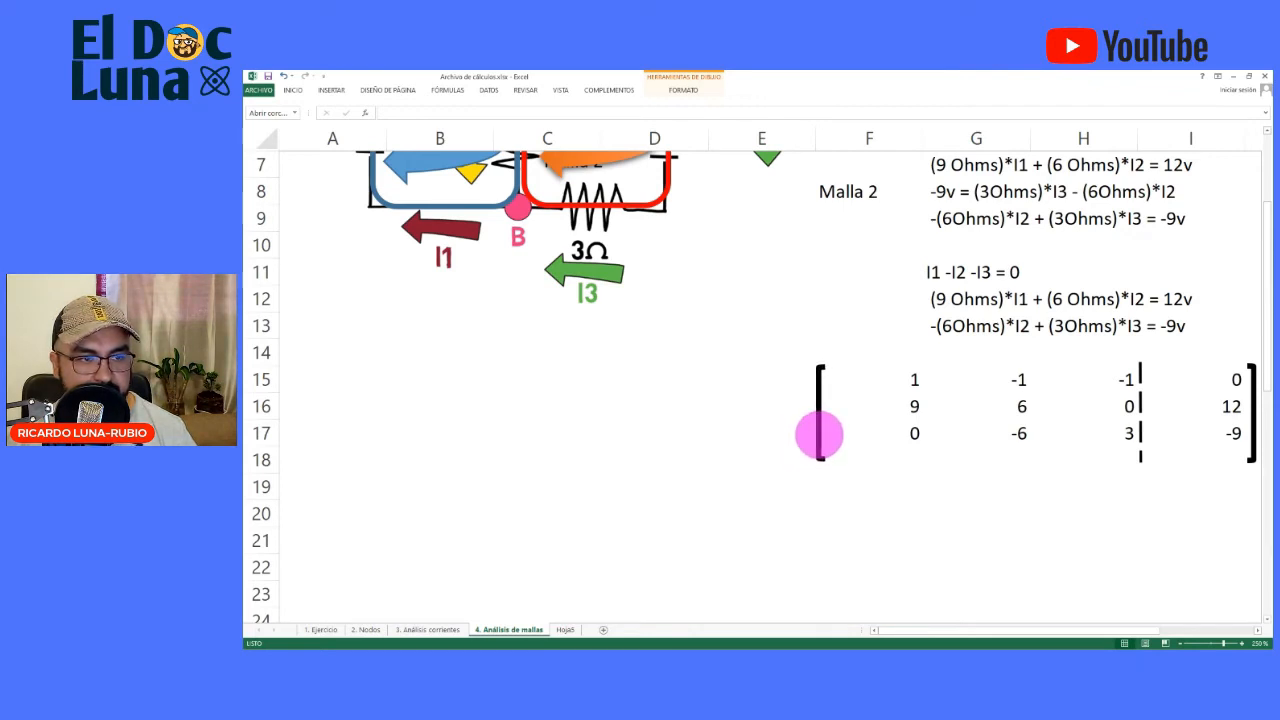
drag(820, 435, 818, 432)
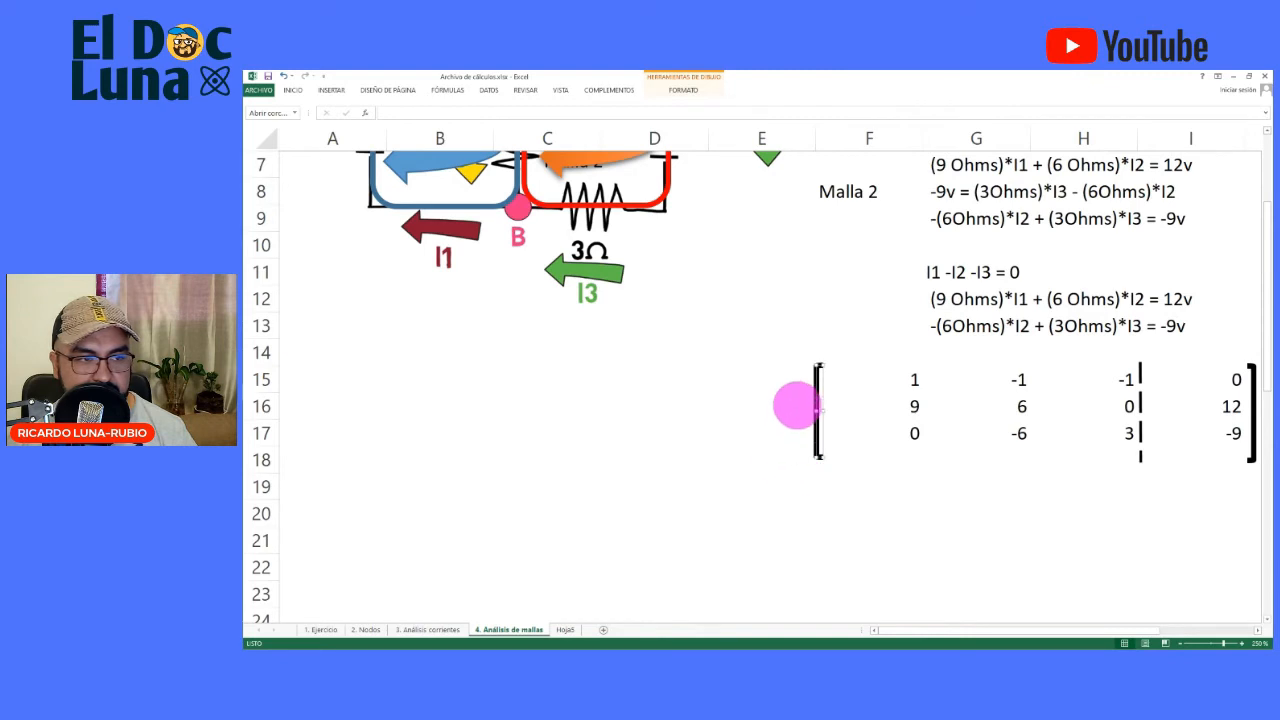
click(794, 403)
Label the matrix rows R1, R2 and R3 in cells E15 to E17
click(771, 372)
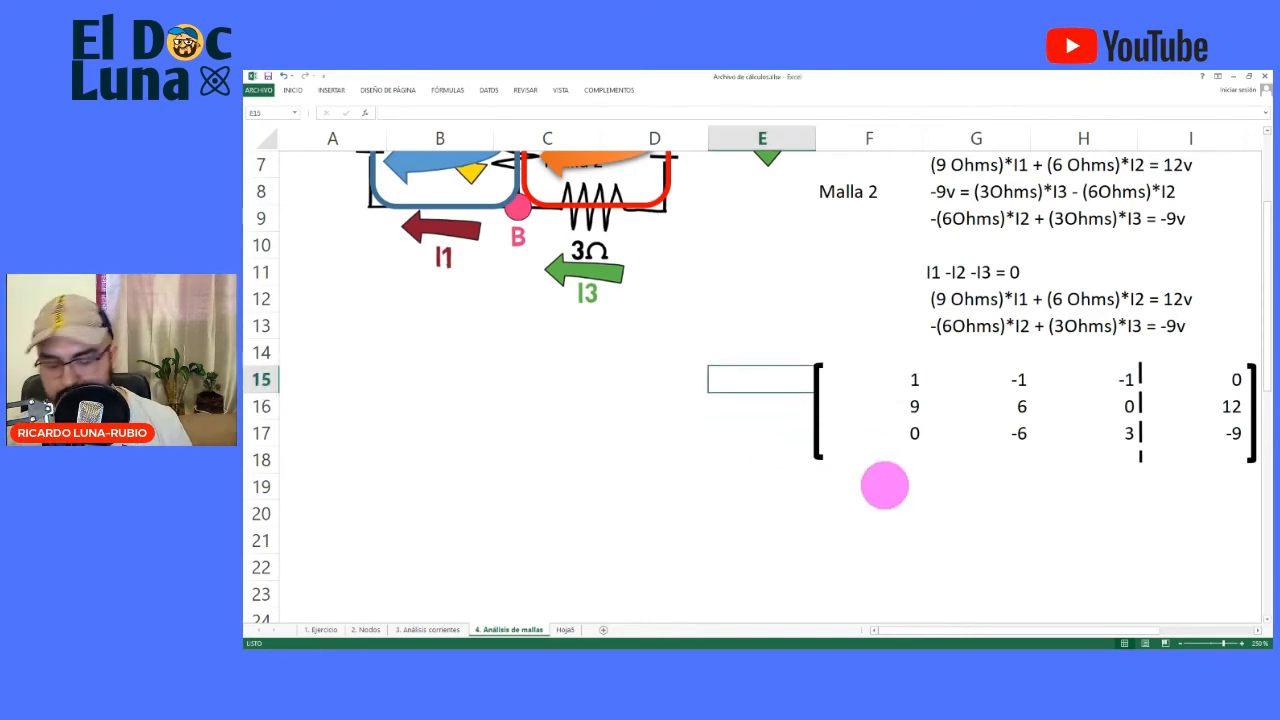
key(Return)
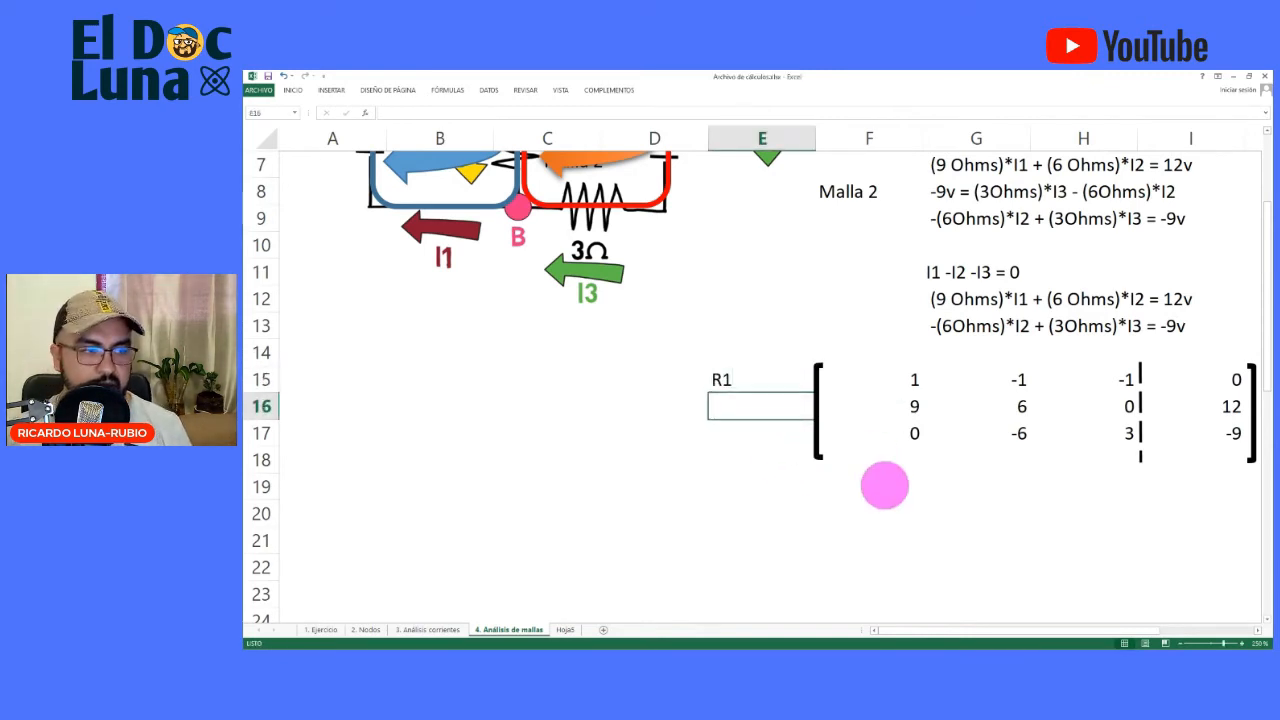
text(R2)
key(Return)
text(R3)
key(Return)
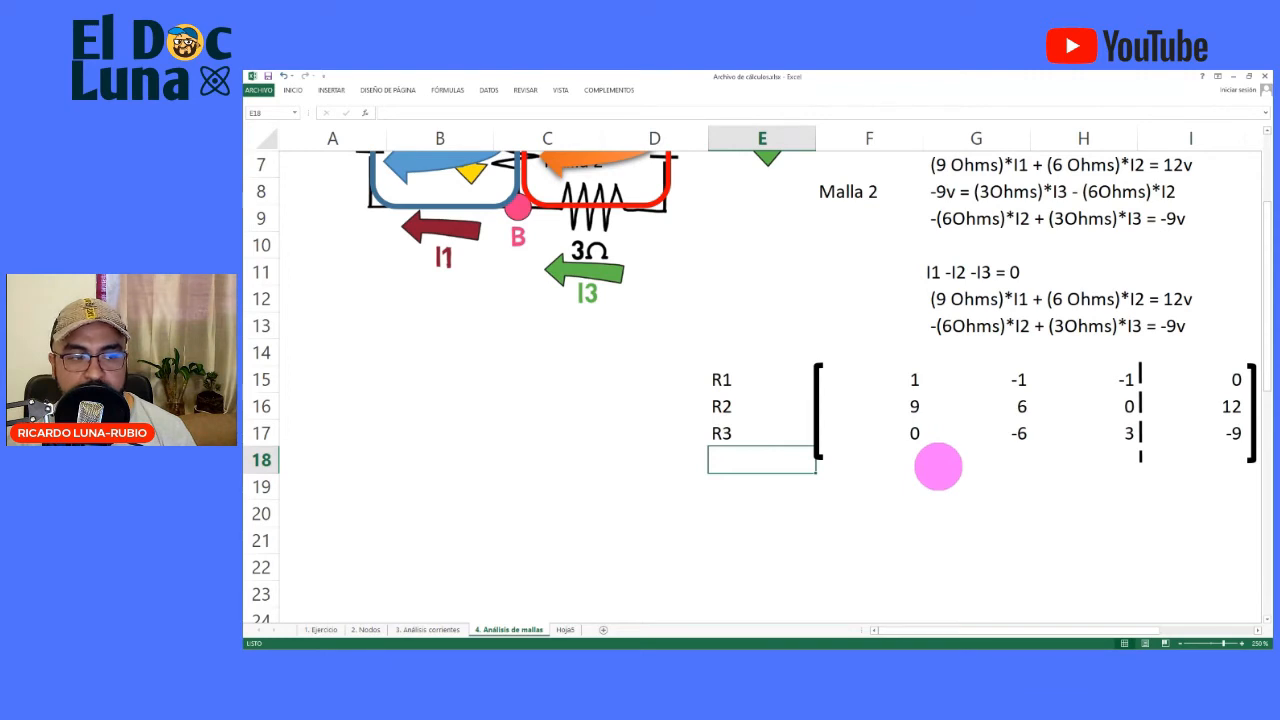
Write the row operation "R2 -> R2 - 9R1" in E19 below the matrix
click(720, 484)
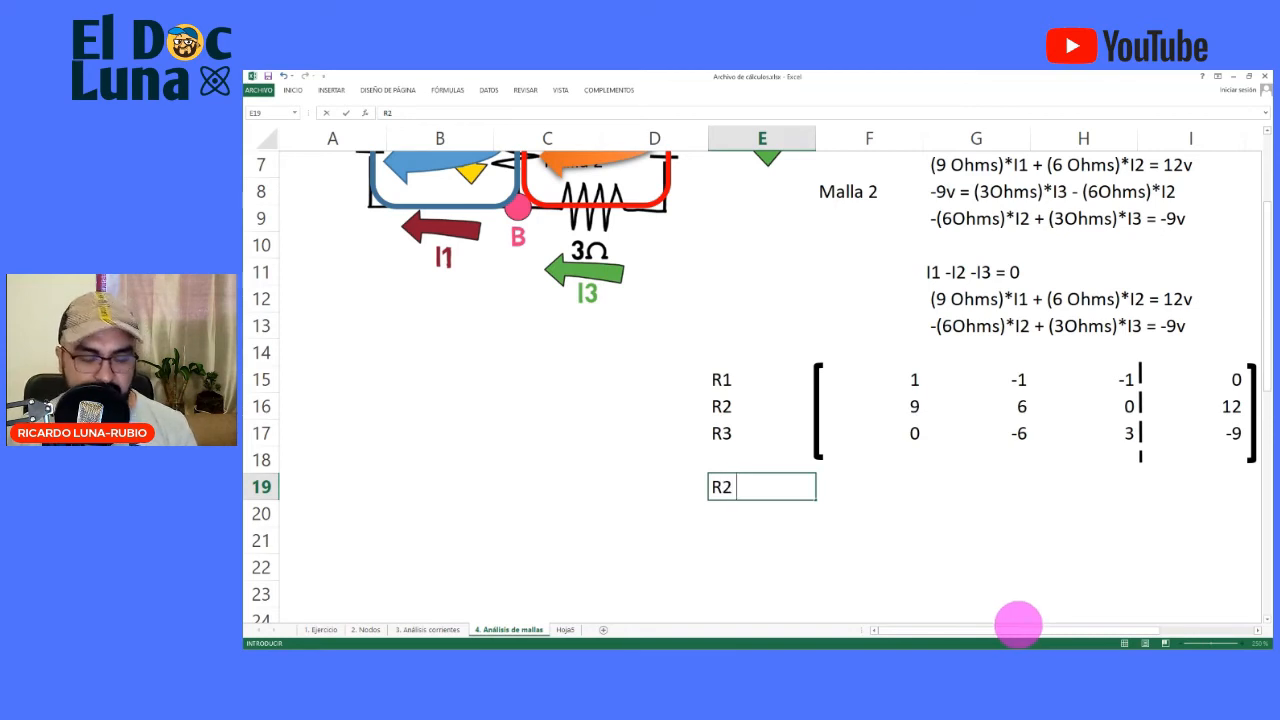
text(->)
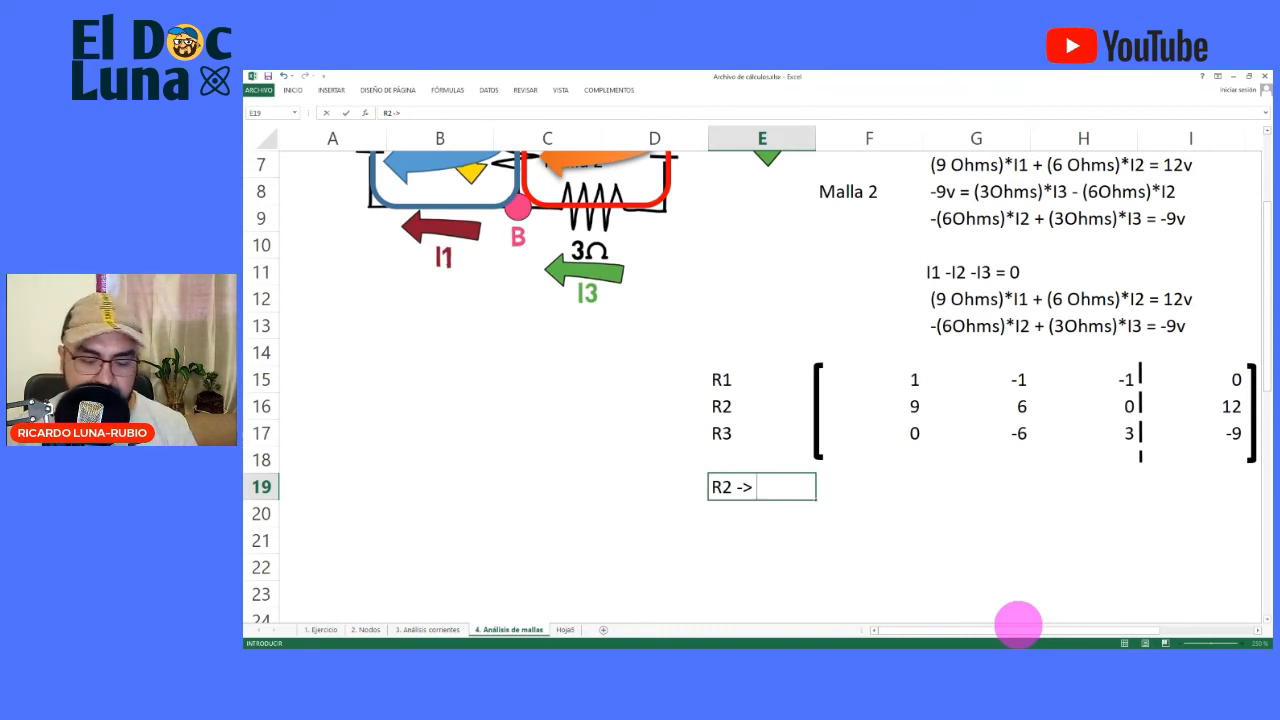
text( R2)
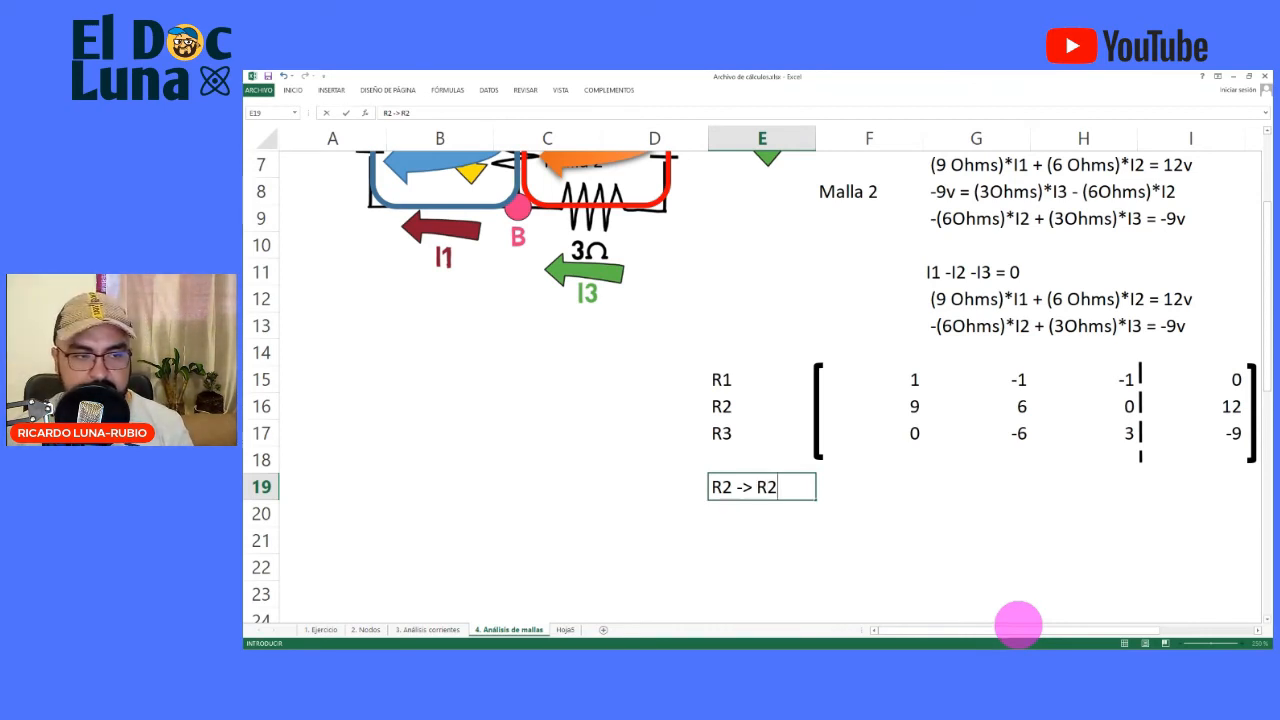
text( -)
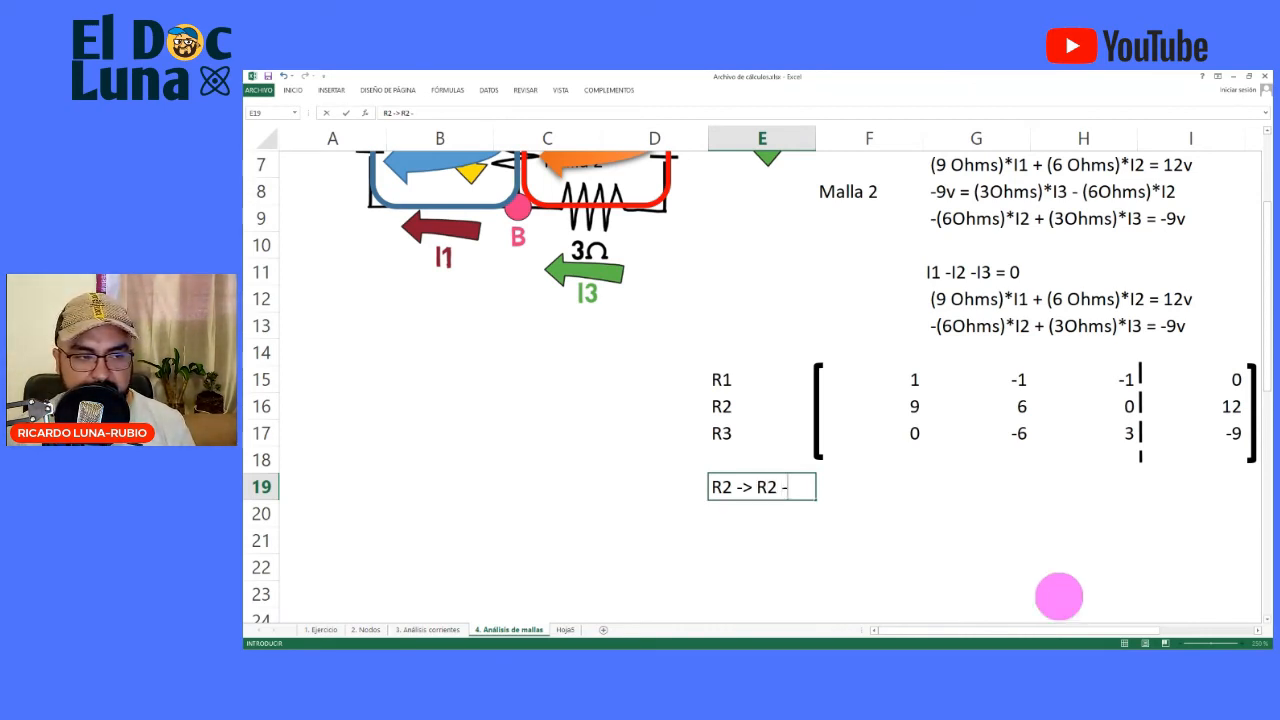
text( 9R)
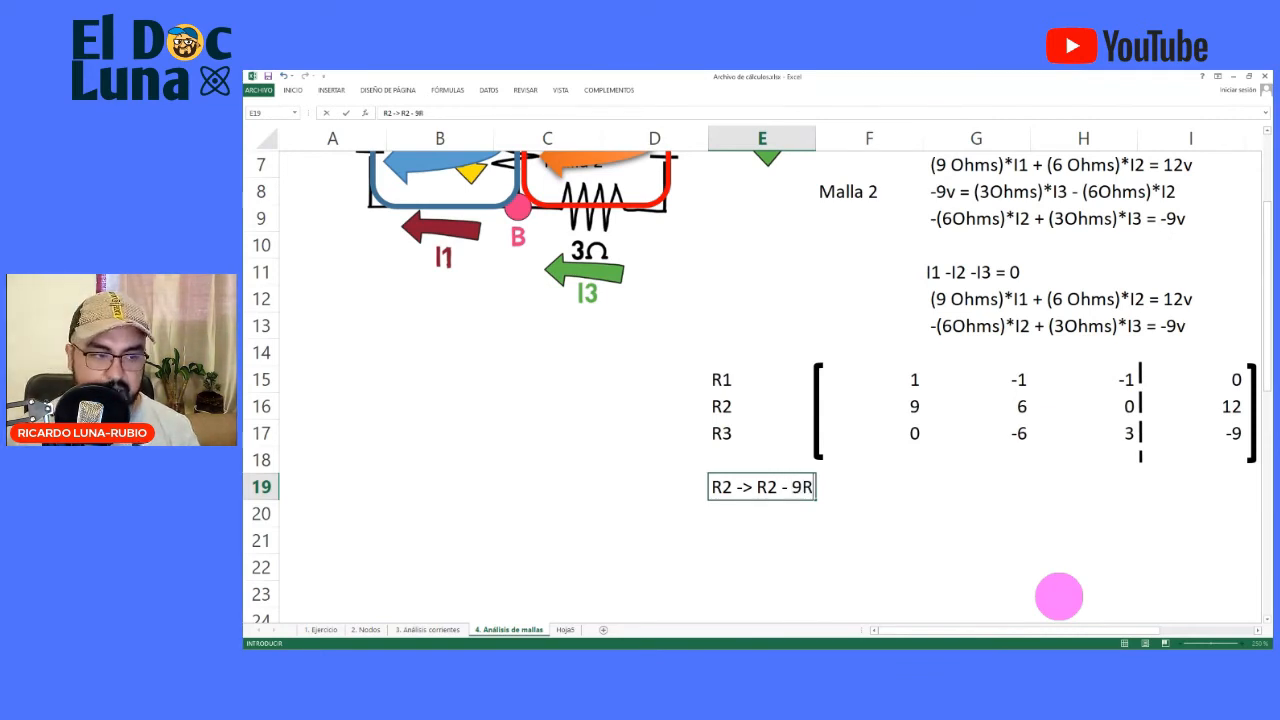
text(1)
key(Return)
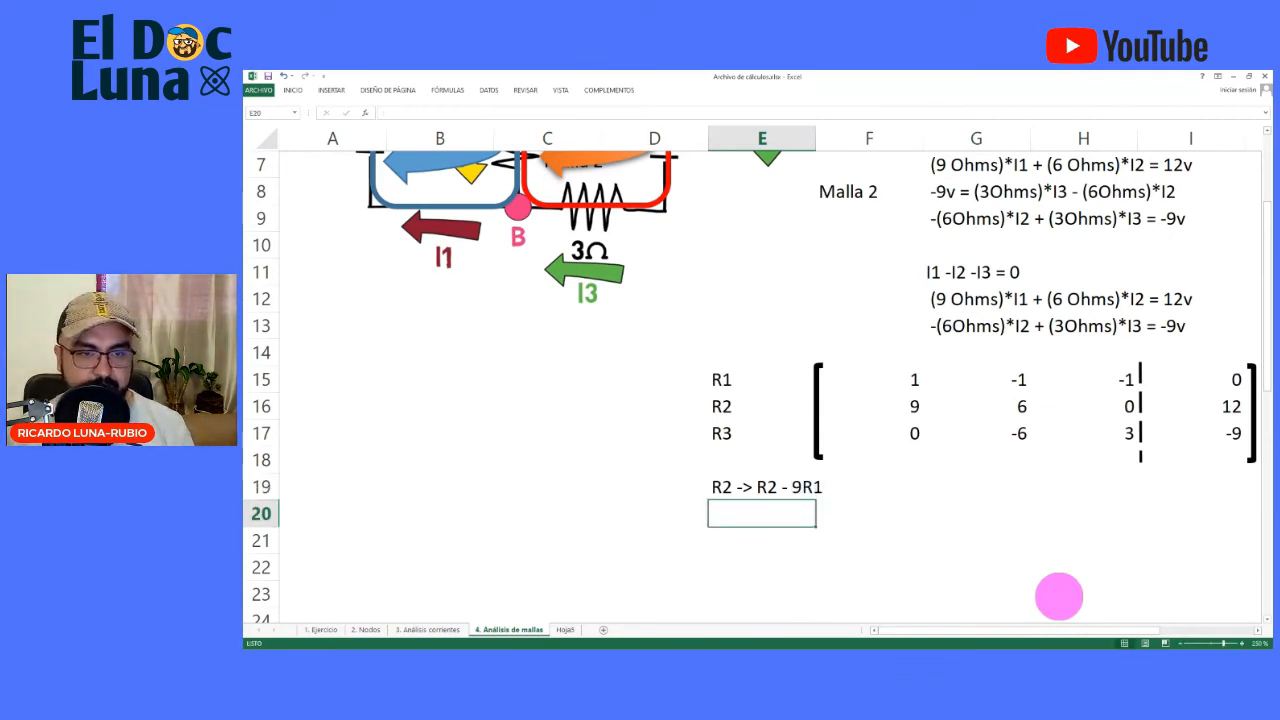
Copy the labelled augmented matrix in rows 14 to 18, including its brackets and divider, and paste it starting at E20
click(718, 358)
drag(718, 358, 1252, 455)
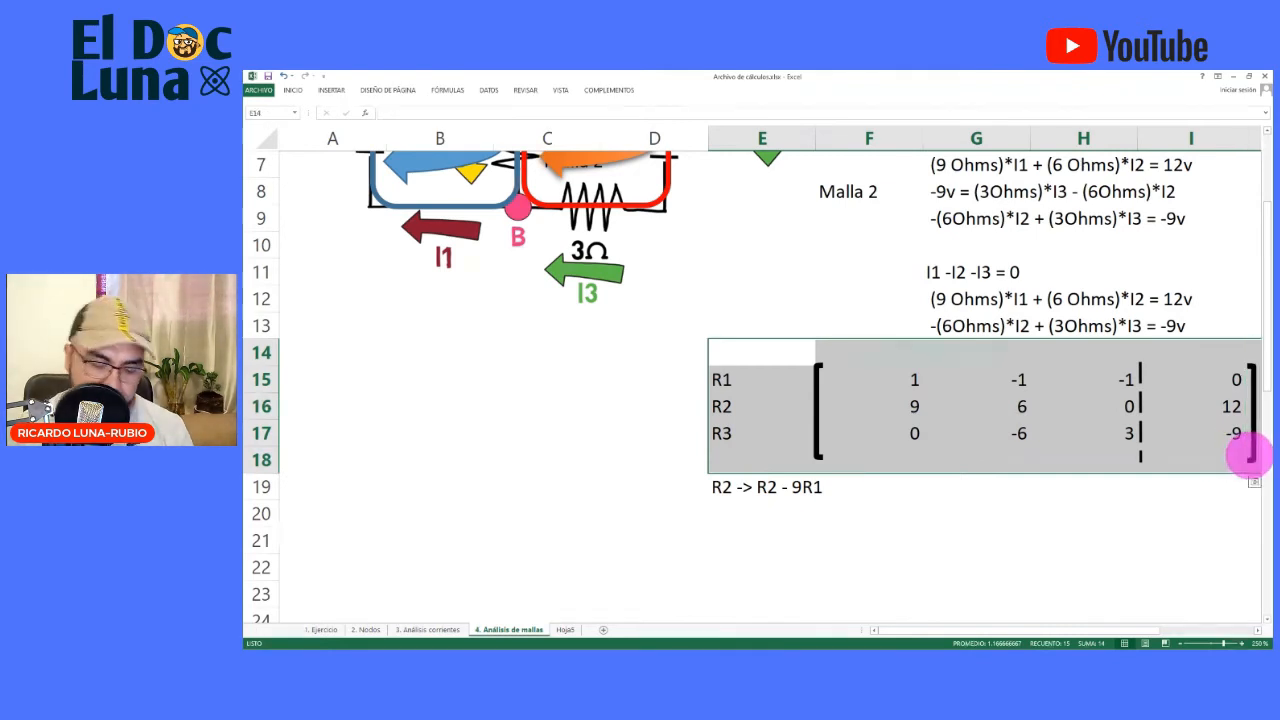
key(ctrl+c)
click(721, 512)
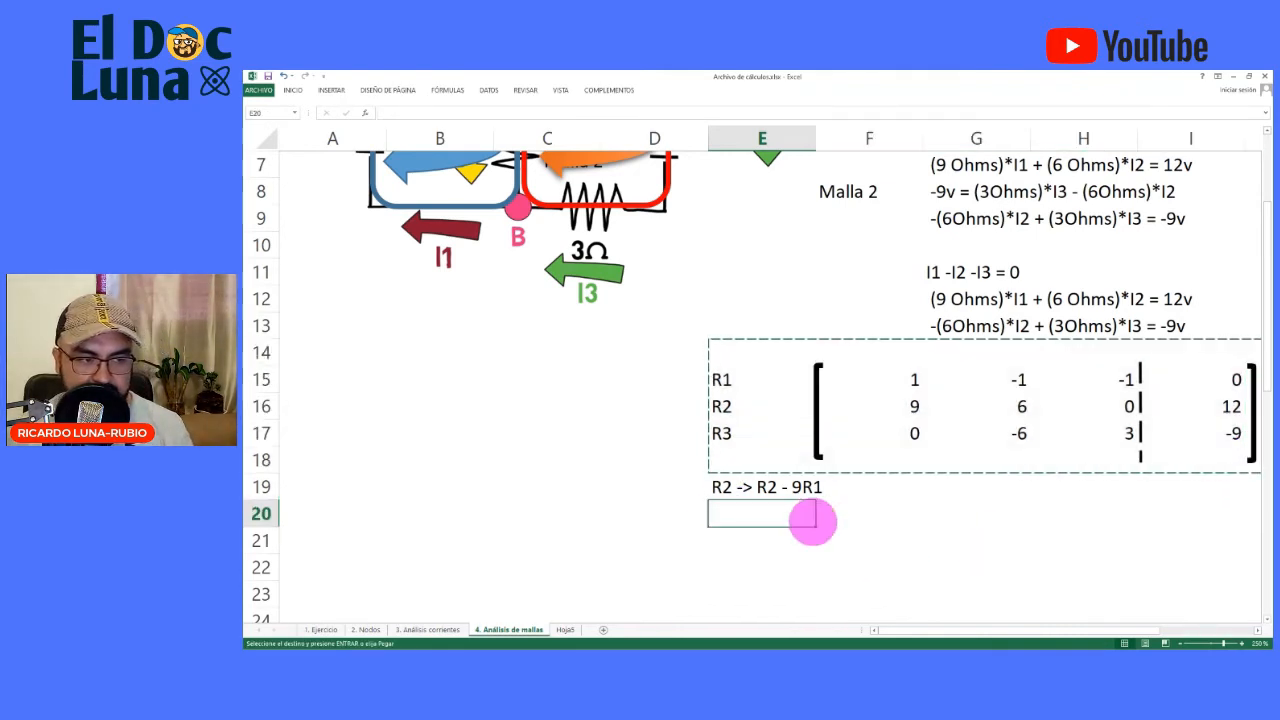
key(ctrl+v)
click(906, 542)
click(720, 488)
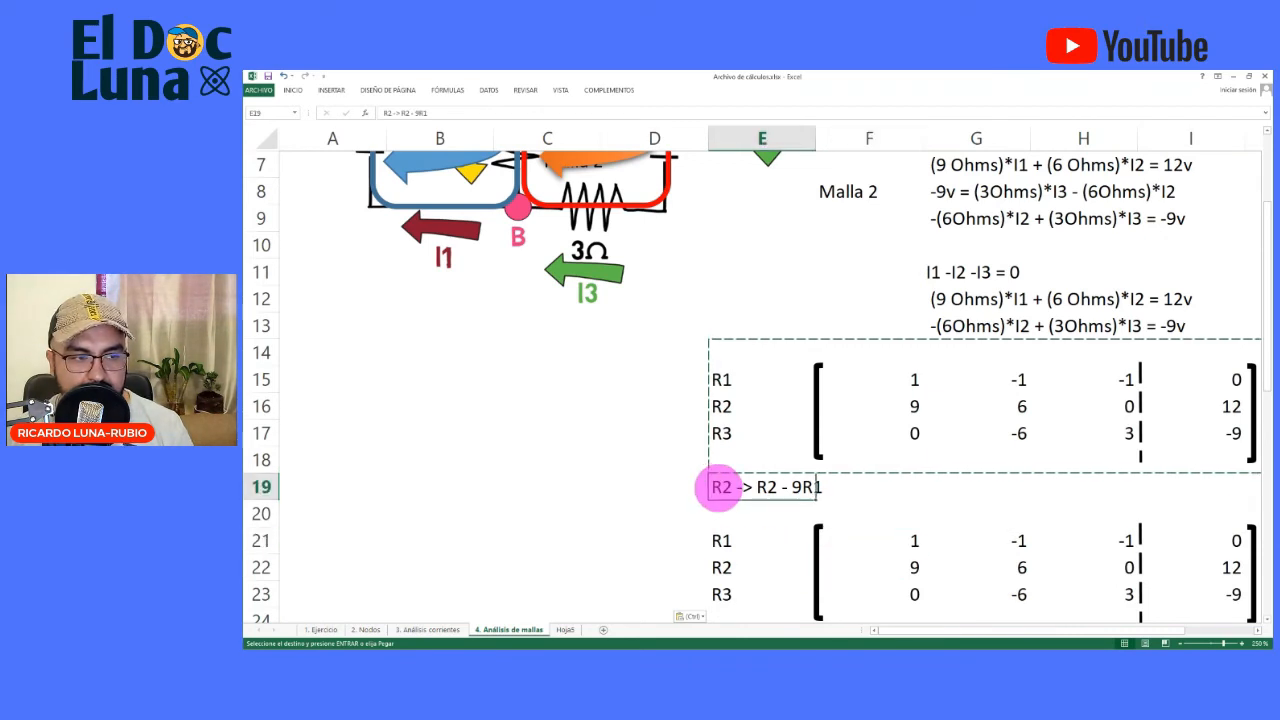
Clear the R2 values from F22 to I22 in the copied matrix
key(Escape)
scroll(771, 580, down, 1)
drag(849, 489, 1168, 482)
key(Delete)
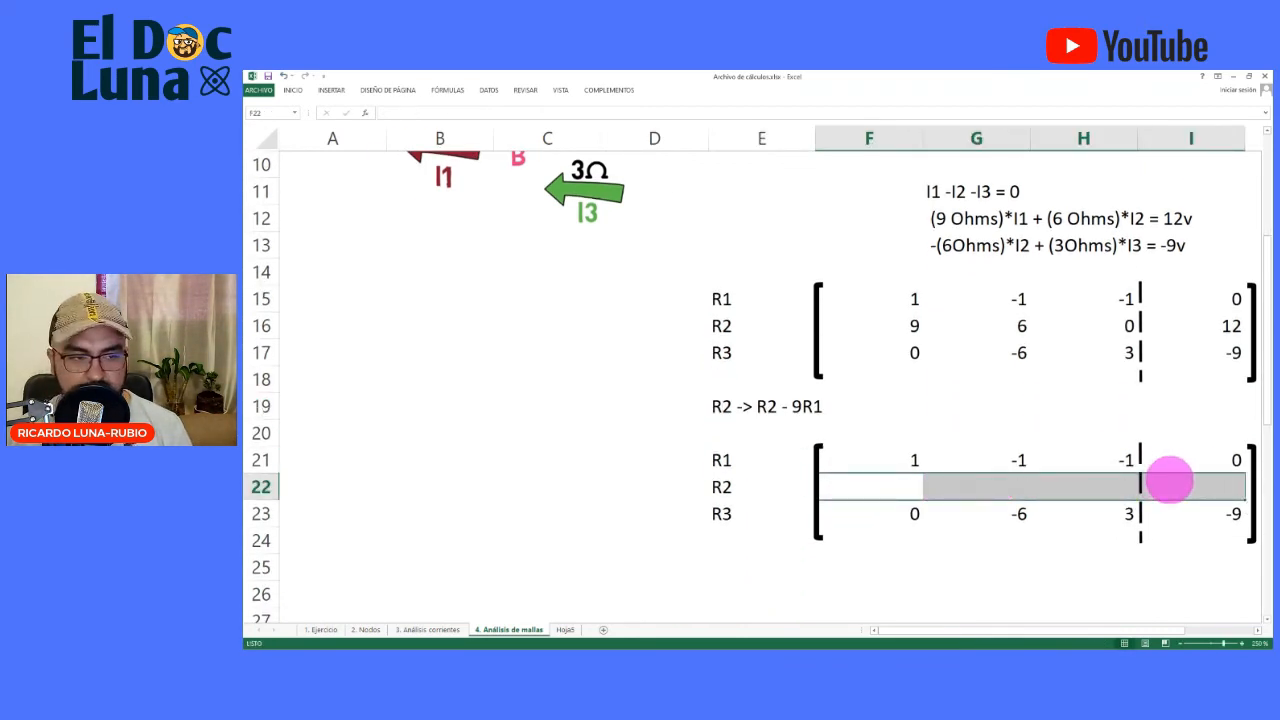
key(Tab)
Enter =+F16-(9*F15) in F22 and fill the formula across to I22 for the new R2 row
click(906, 482)
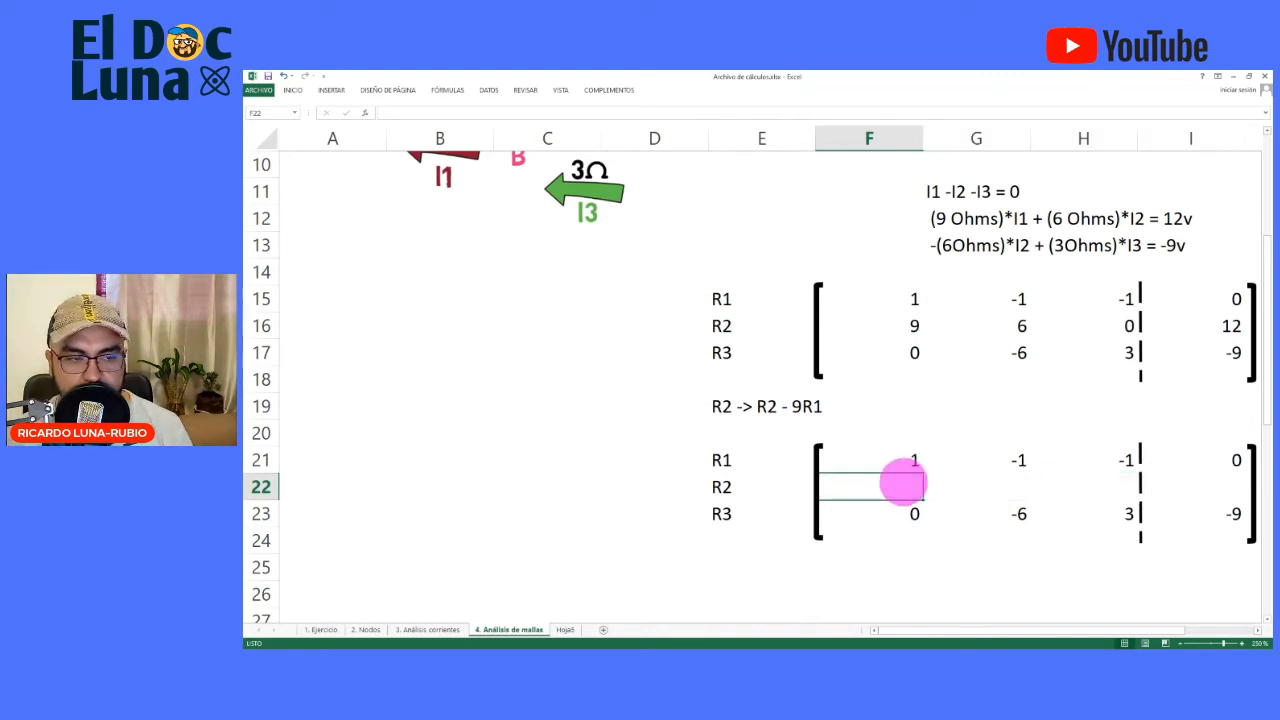
text(+)
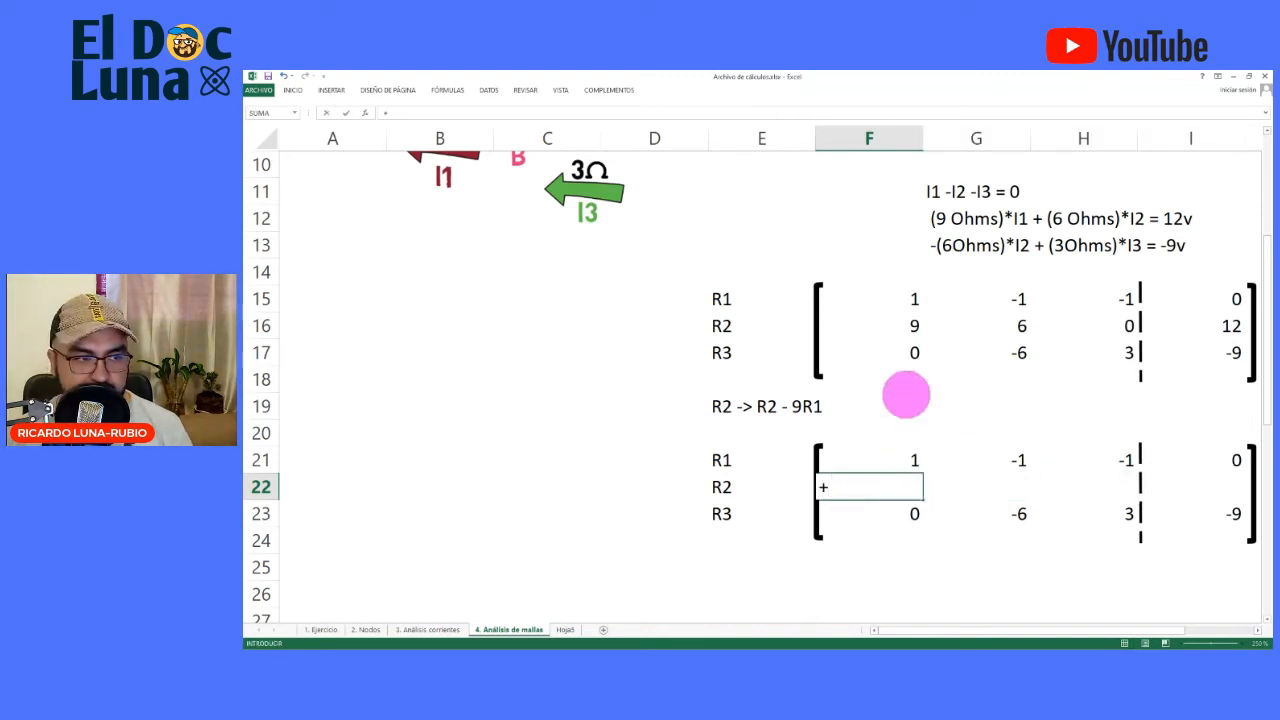
click(913, 325)
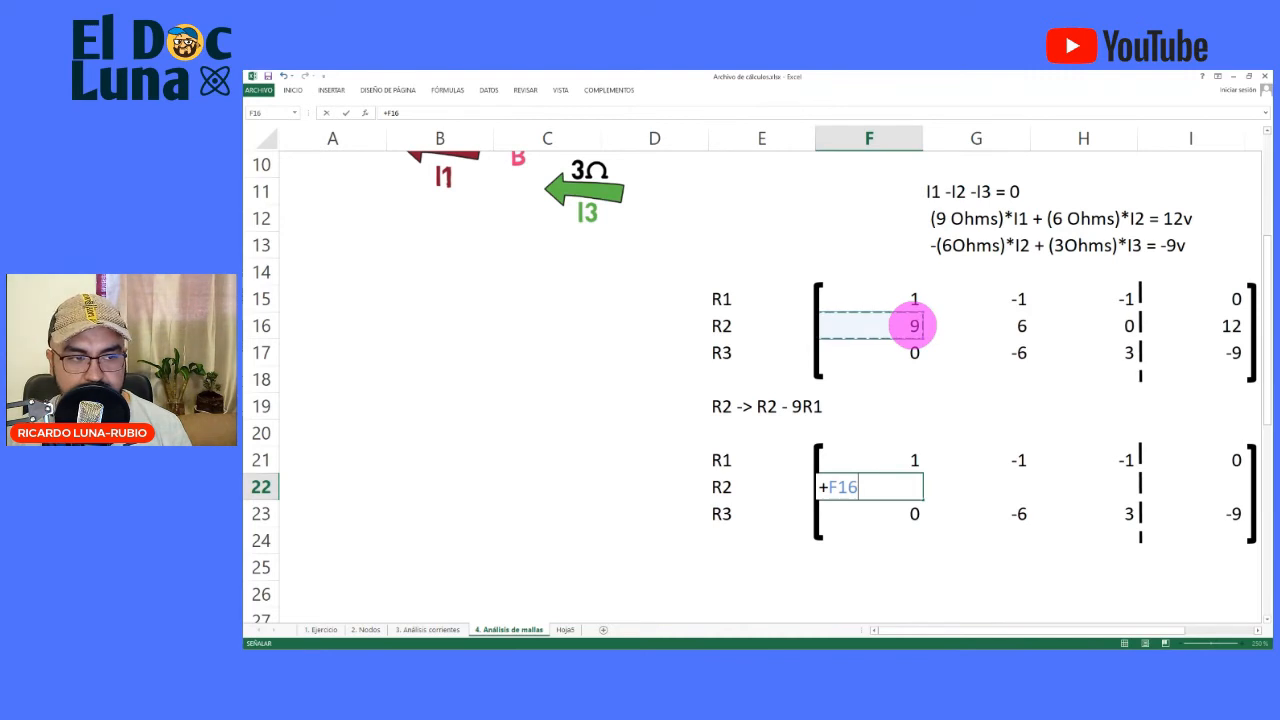
text(-(9*)
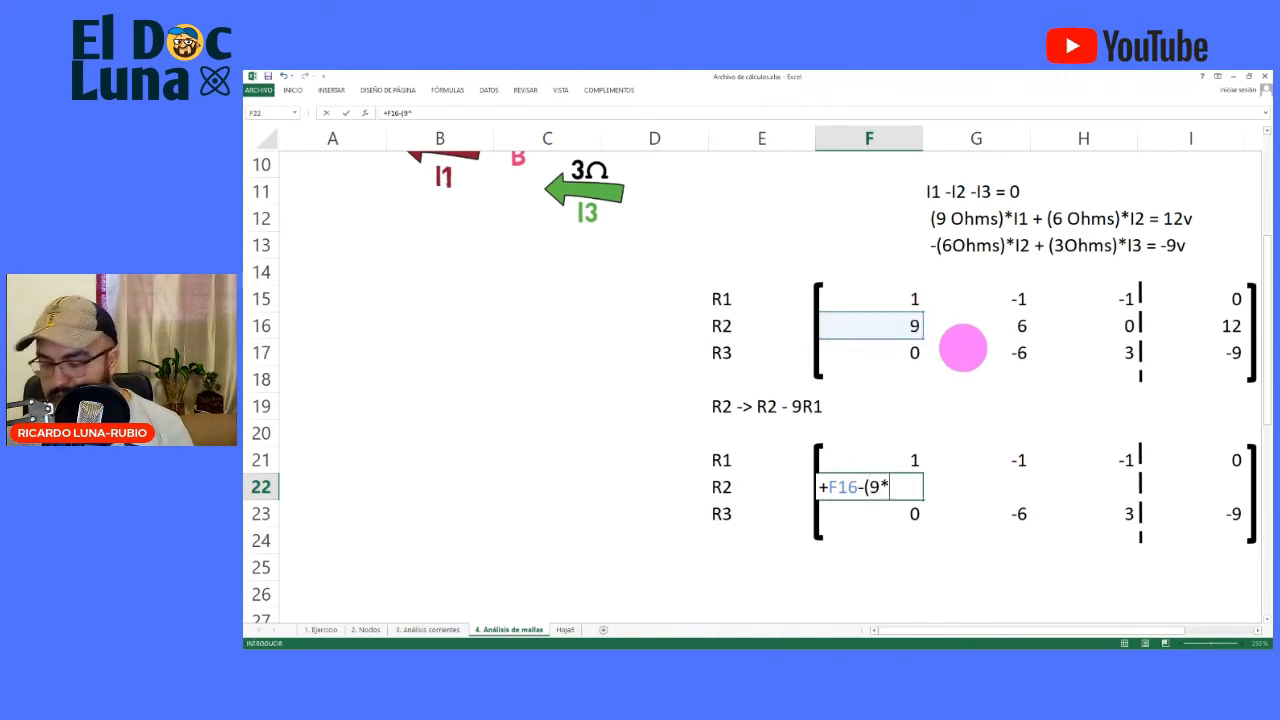
click(893, 300)
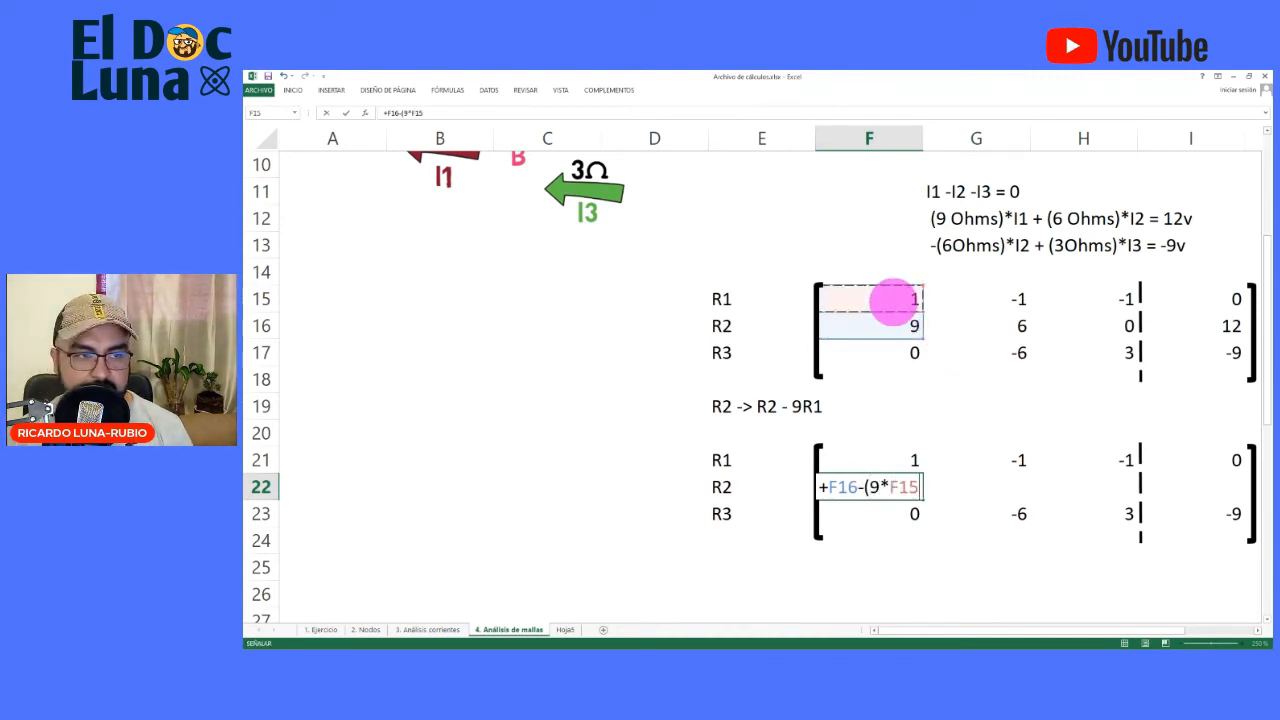
text())
key(Return)
key(Up)
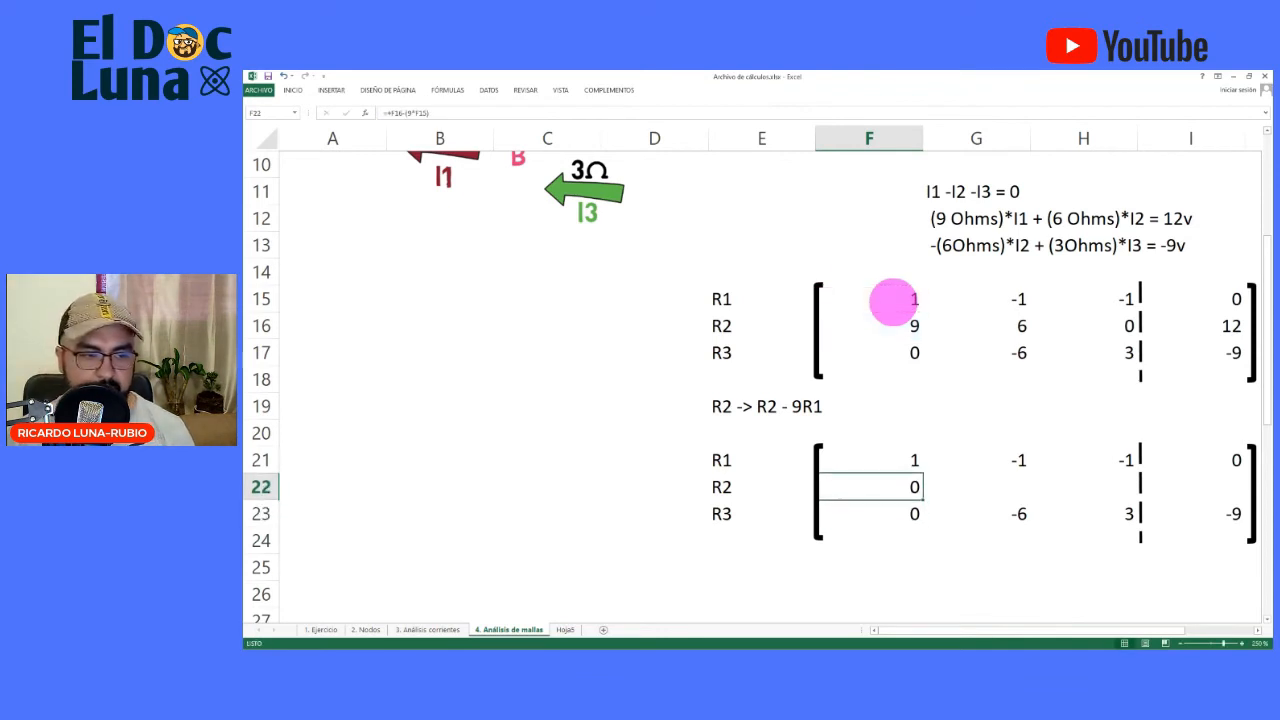
drag(921, 499, 1232, 510)
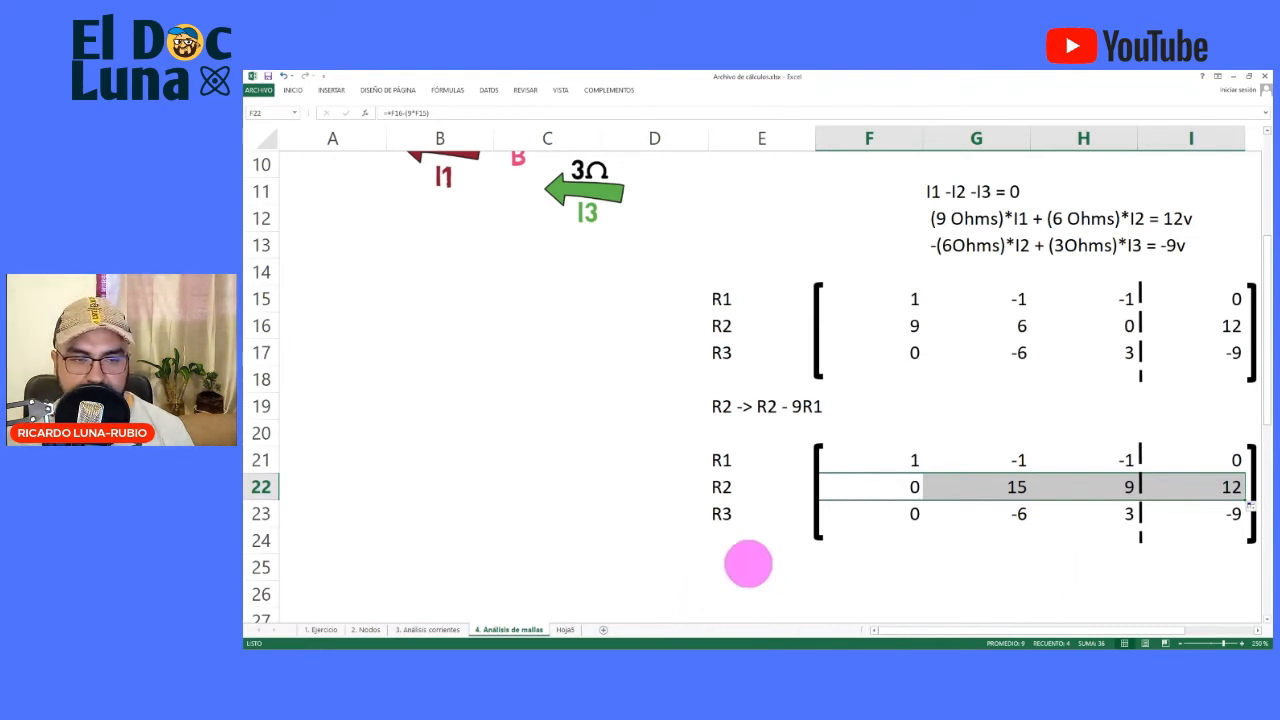
Write the row operation "R2 -> R2/15" in E25 below the second matrix
scroll(825, 580, down, 1)
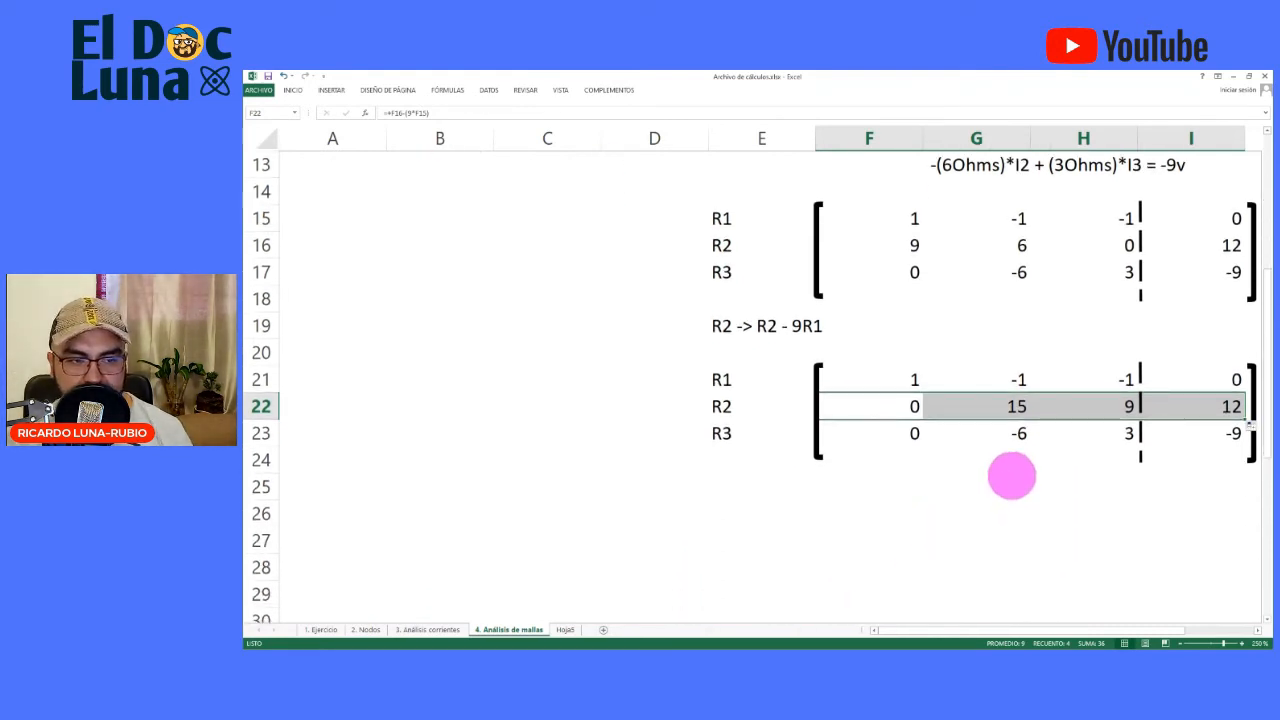
click(1032, 455)
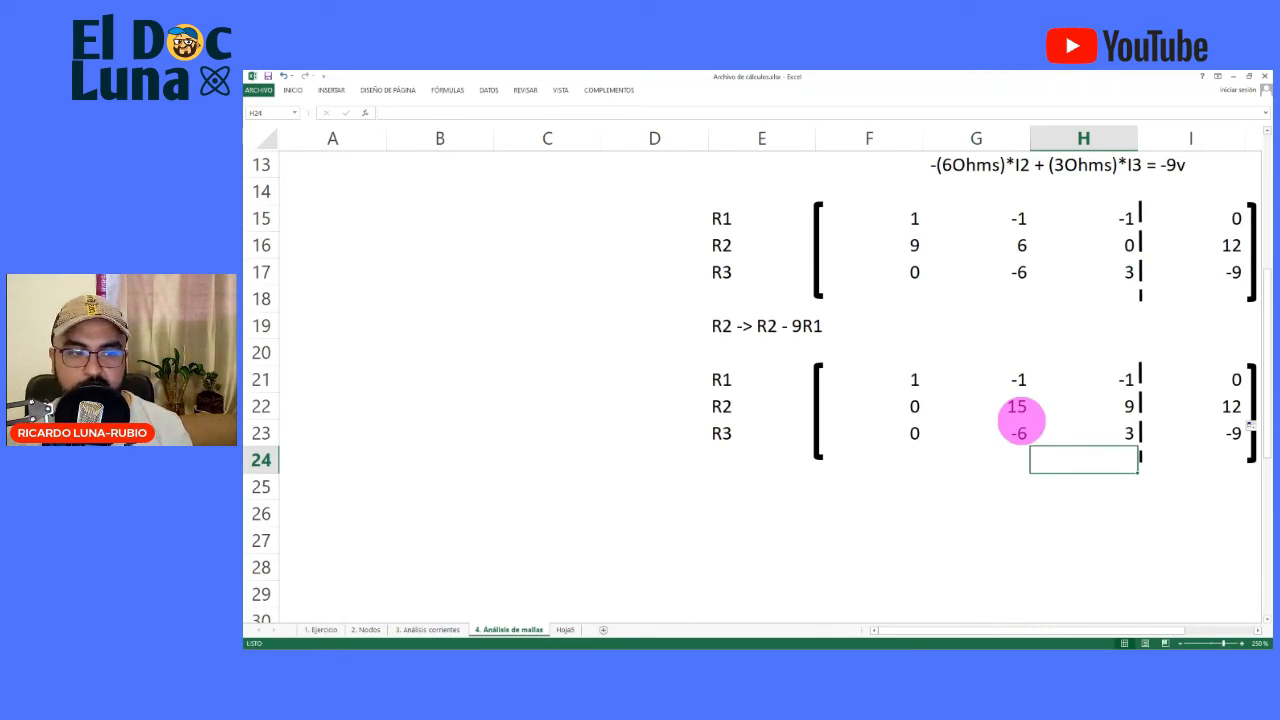
click(736, 484)
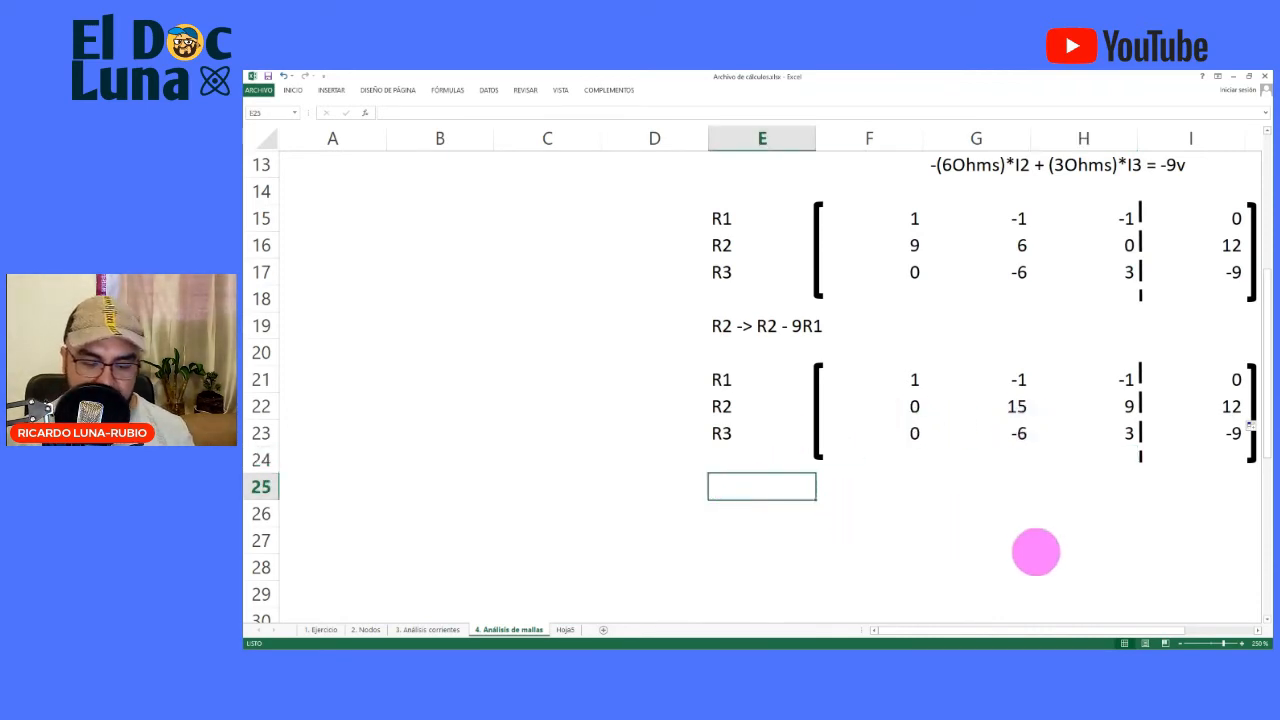
text(Re)
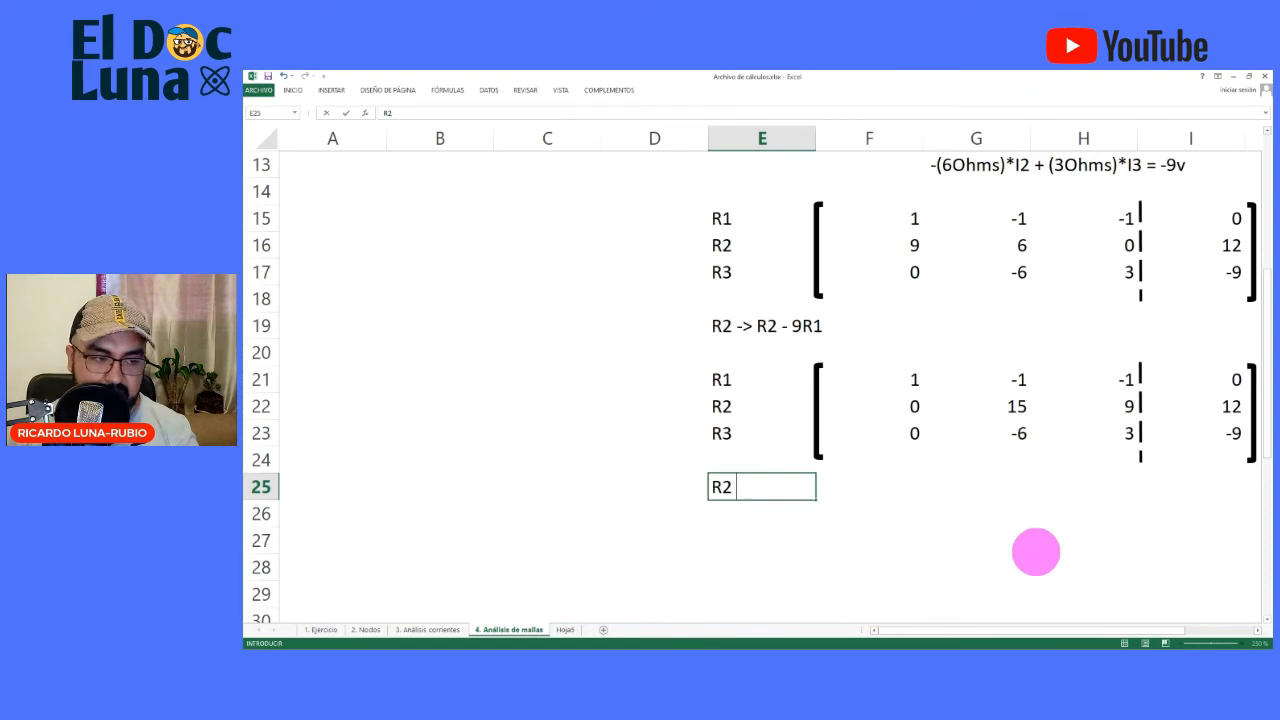
text( -> R2)
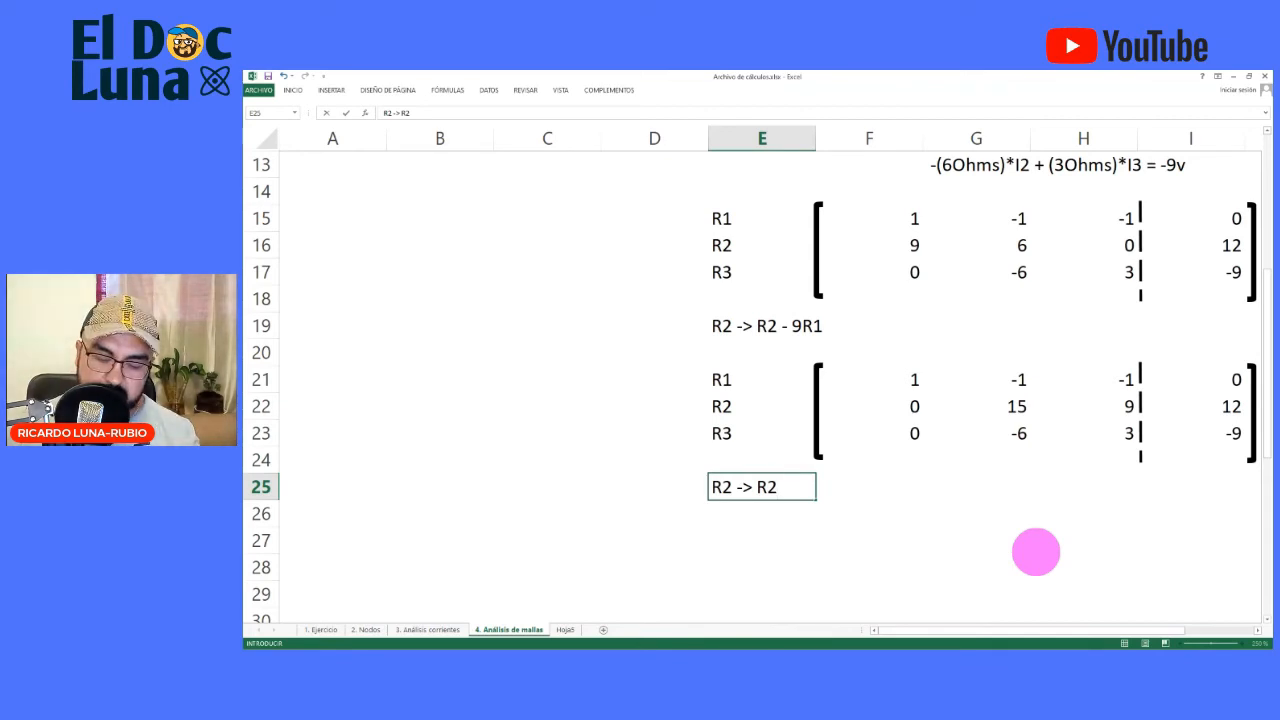
text(/15)
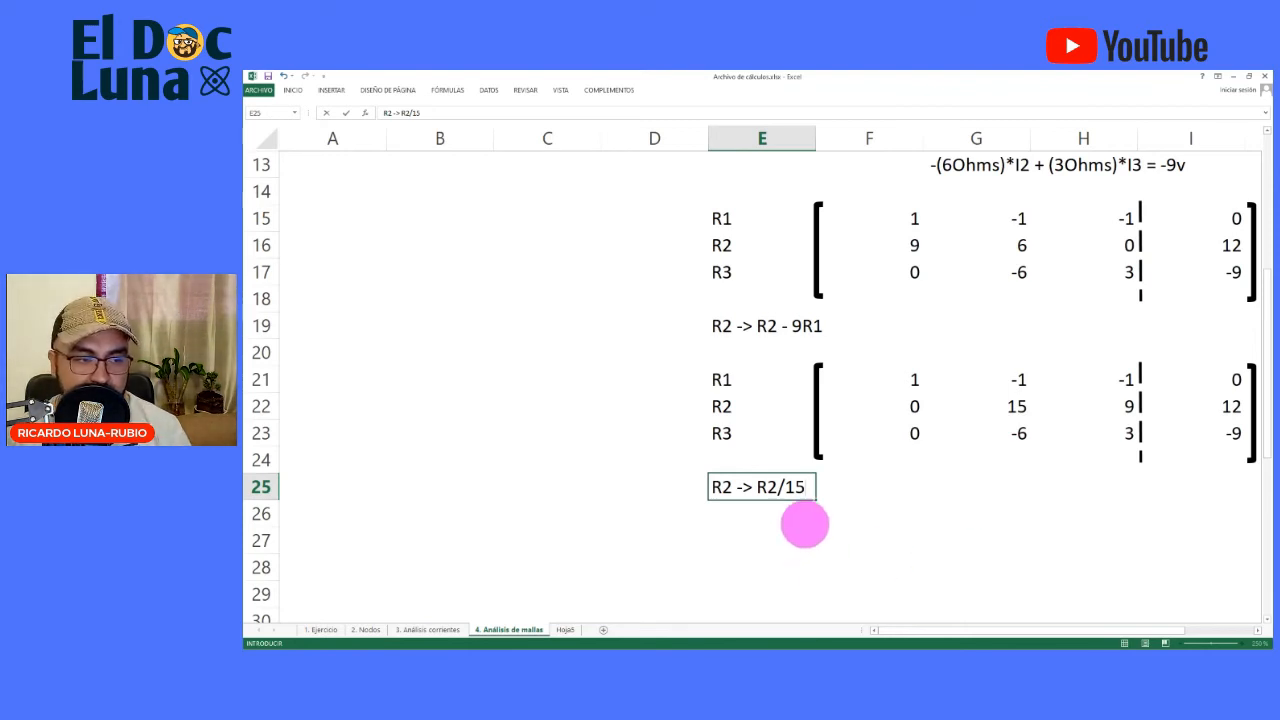
key(Return)
Copy the second labelled matrix in rows 20 to 24 and paste it as values only starting at E26
mouse_move(740, 352)
mouse_down()
mouse_move(1225, 435)
mouse_move(1250, 455)
mouse_up()
key(ctrl+c)
click(729, 507)
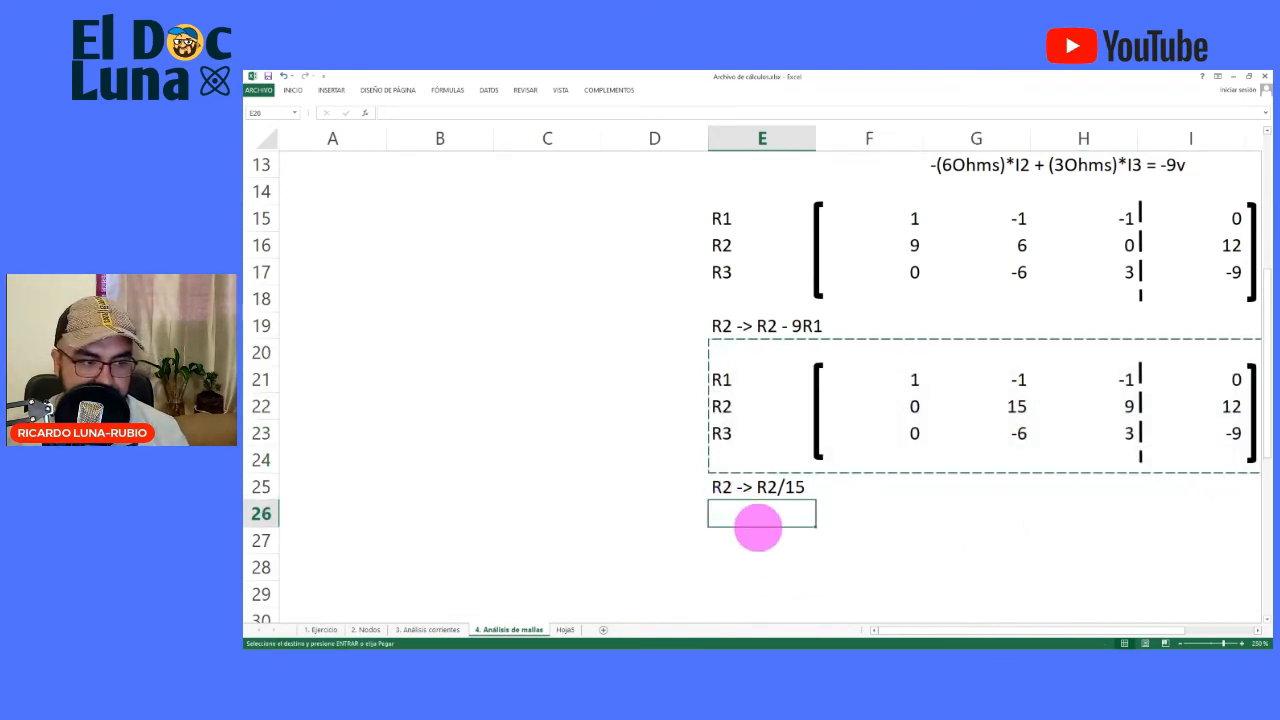
key(ctrl+v)
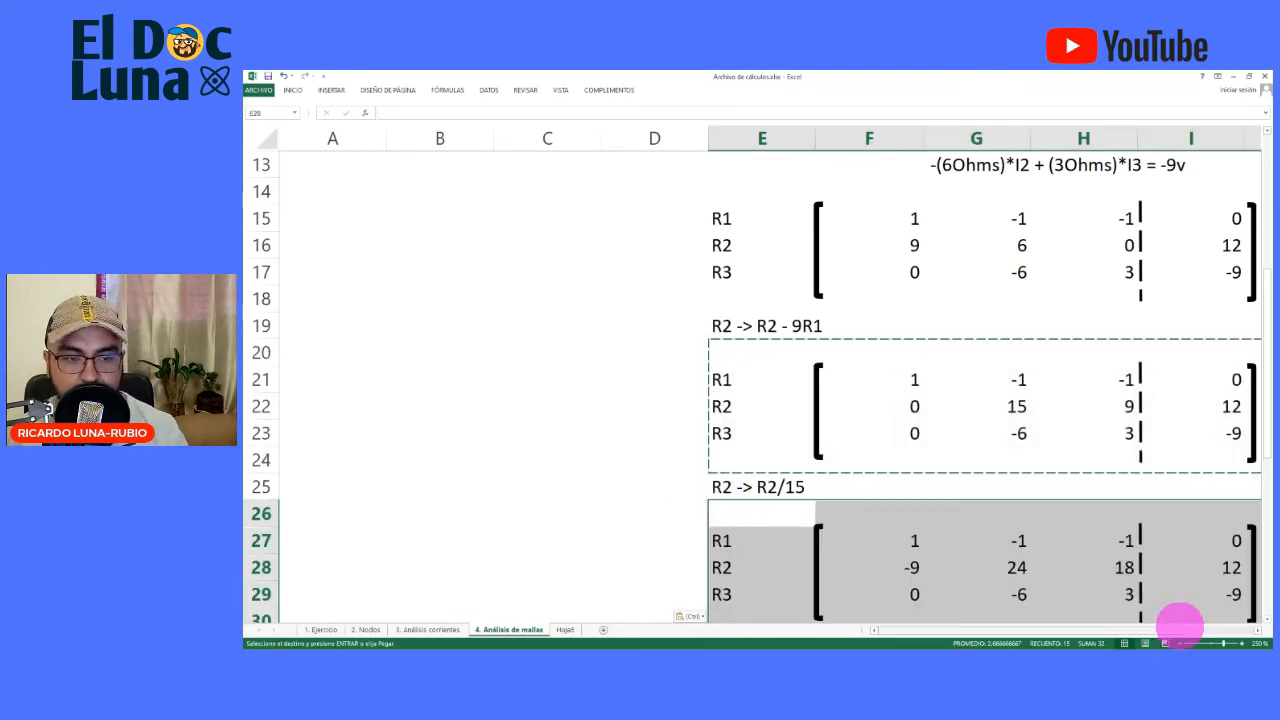
scroll(1190, 612, down, 1)
click(1245, 562)
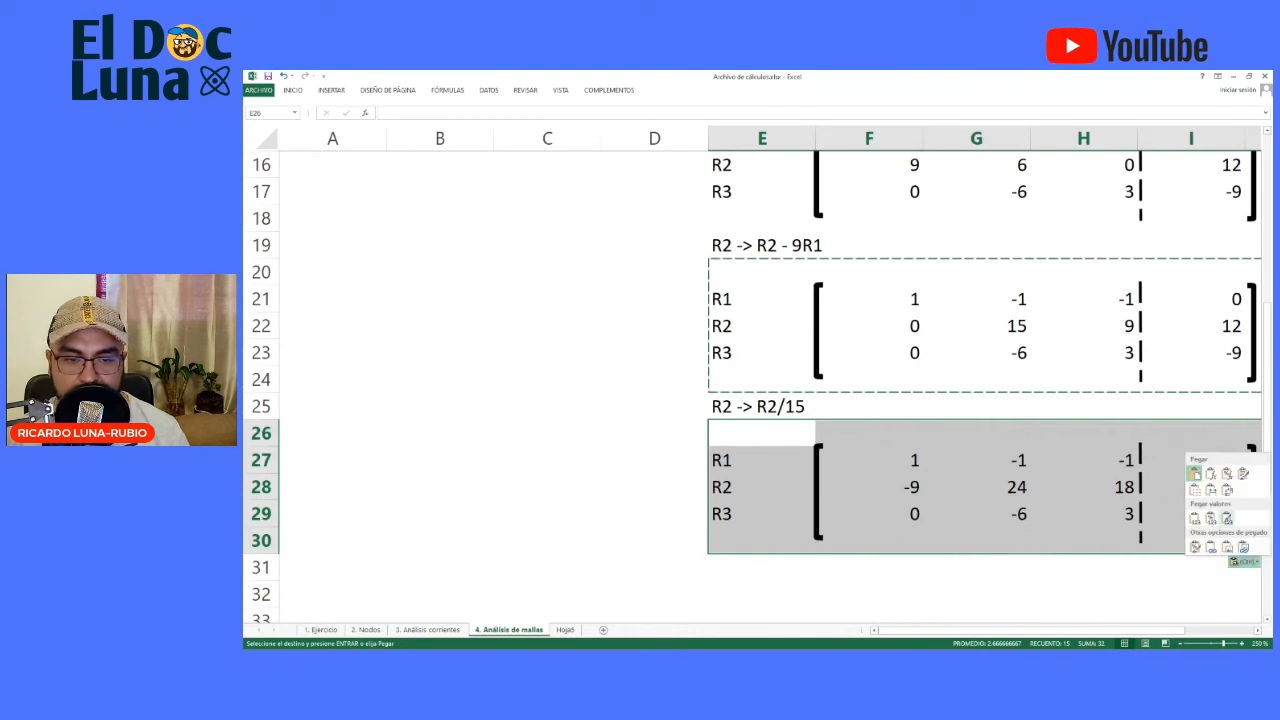
click(1194, 518)
click(1083, 593)
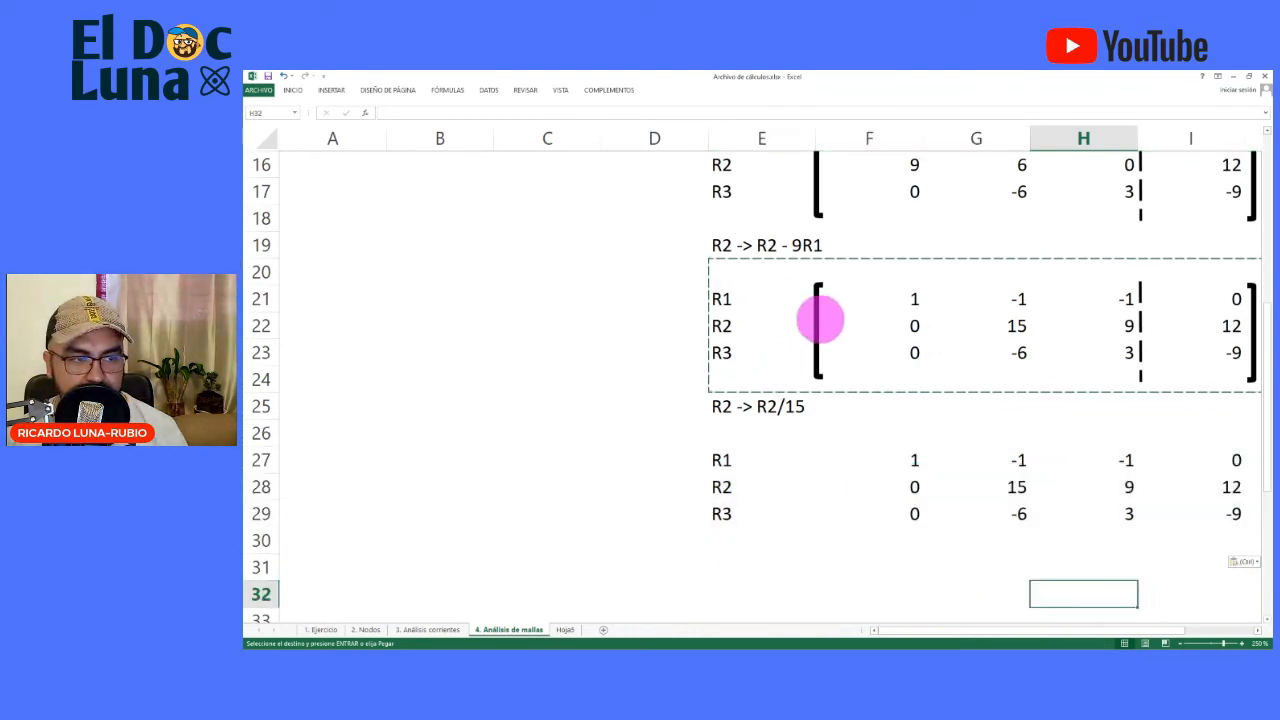
Duplicate the second matrix's two brackets and dashed divider and place the copies around the new matrix in rows 27 to 29
click(820, 319)
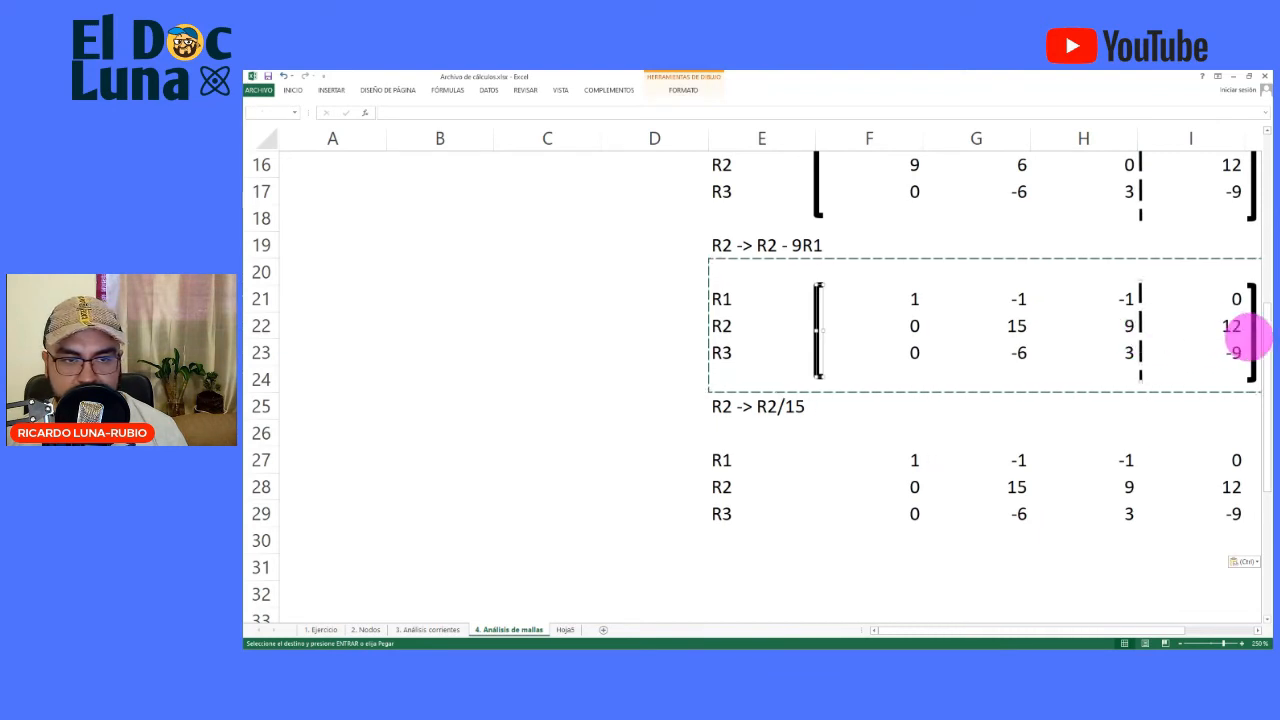
ctrl+click(1251, 336)
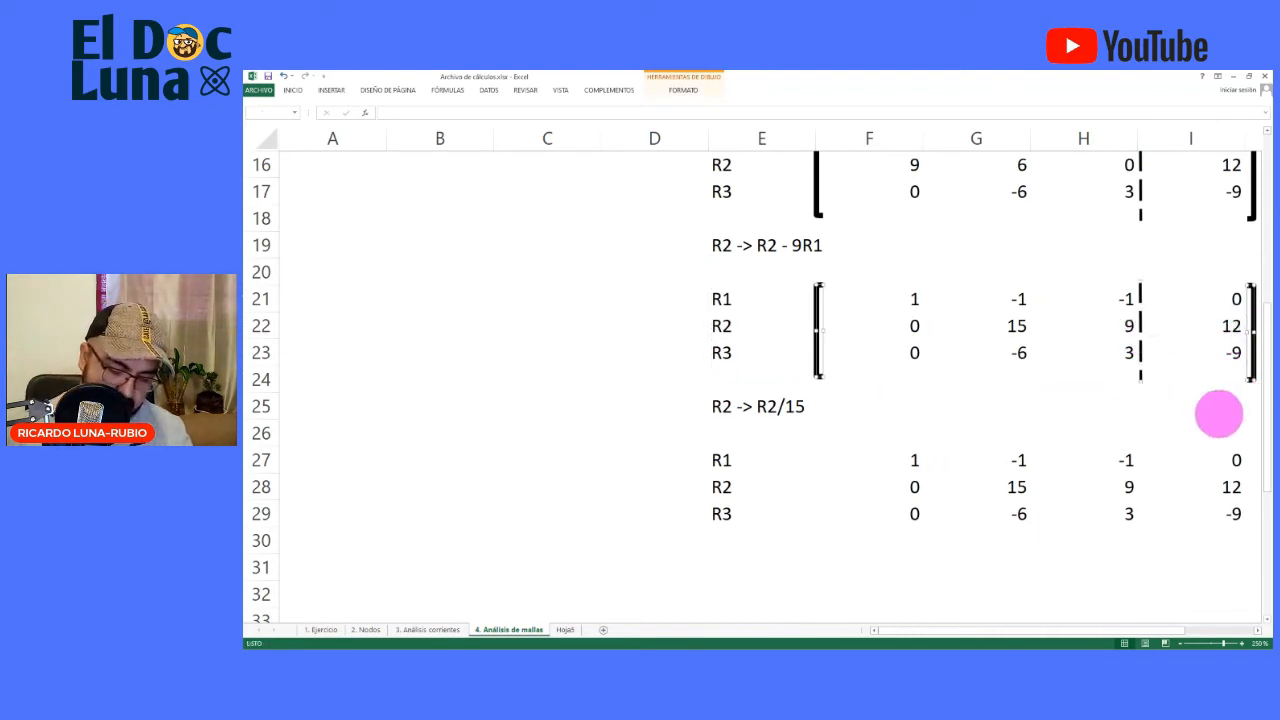
drag(835, 207, 819, 507)
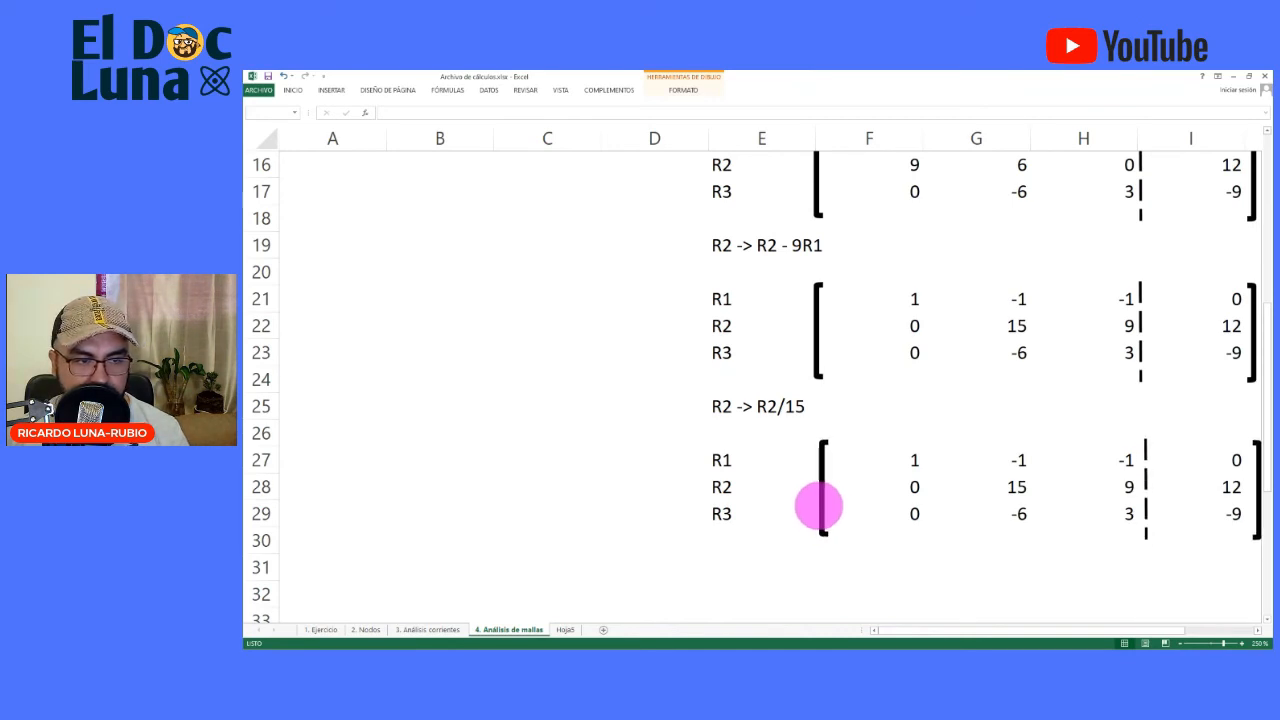
click(870, 568)
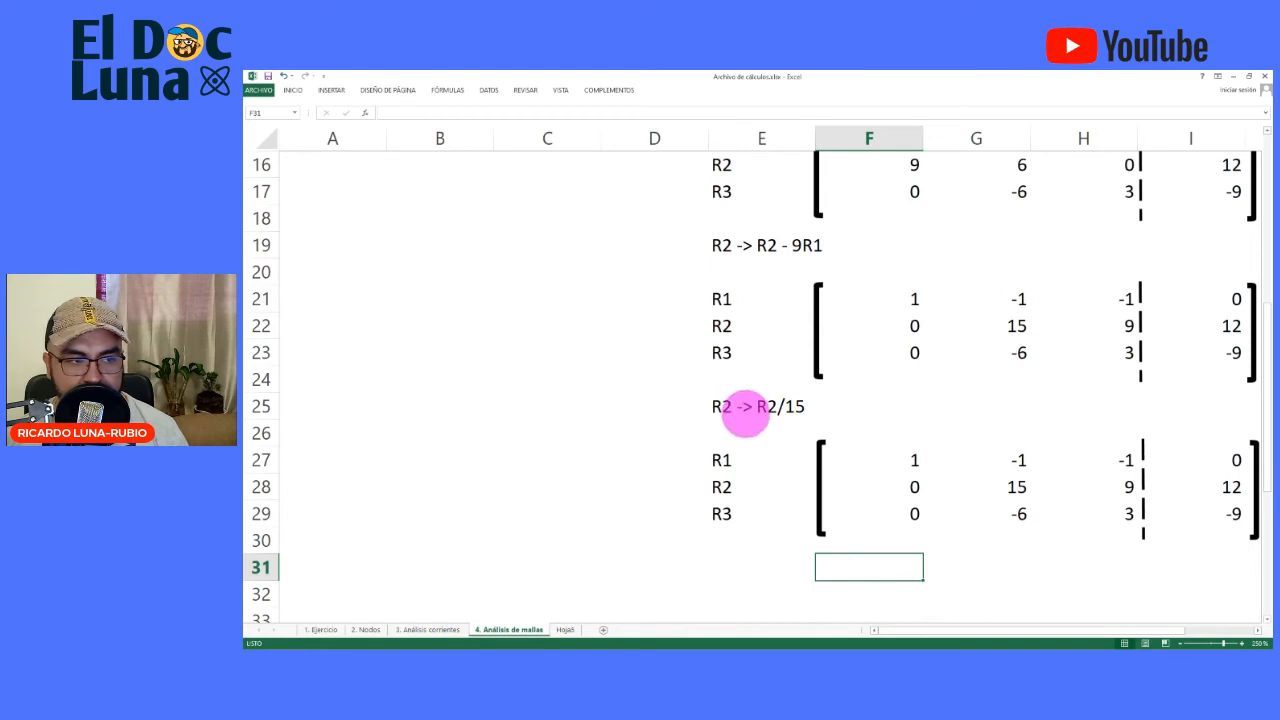
Replace the R2 values in F28 to I28 with the formula =+F22/15, entered in F28 and filled across
drag(849, 486, 1197, 486)
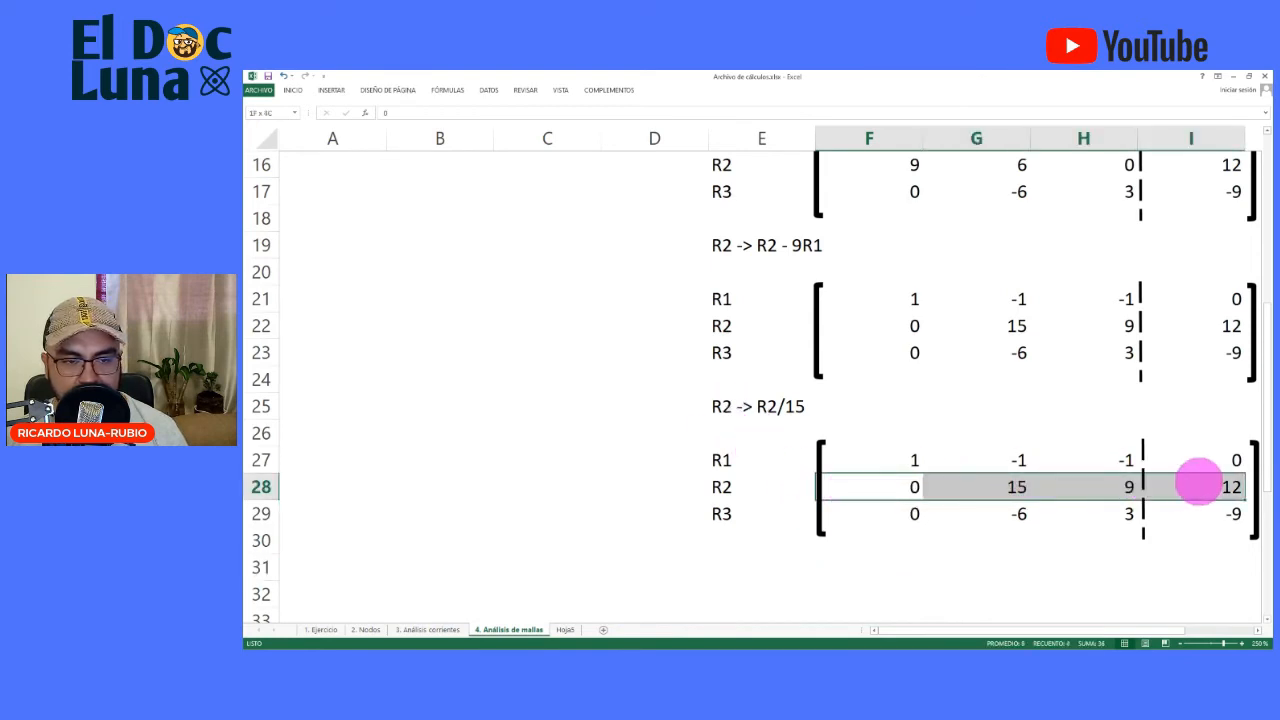
key(Delete)
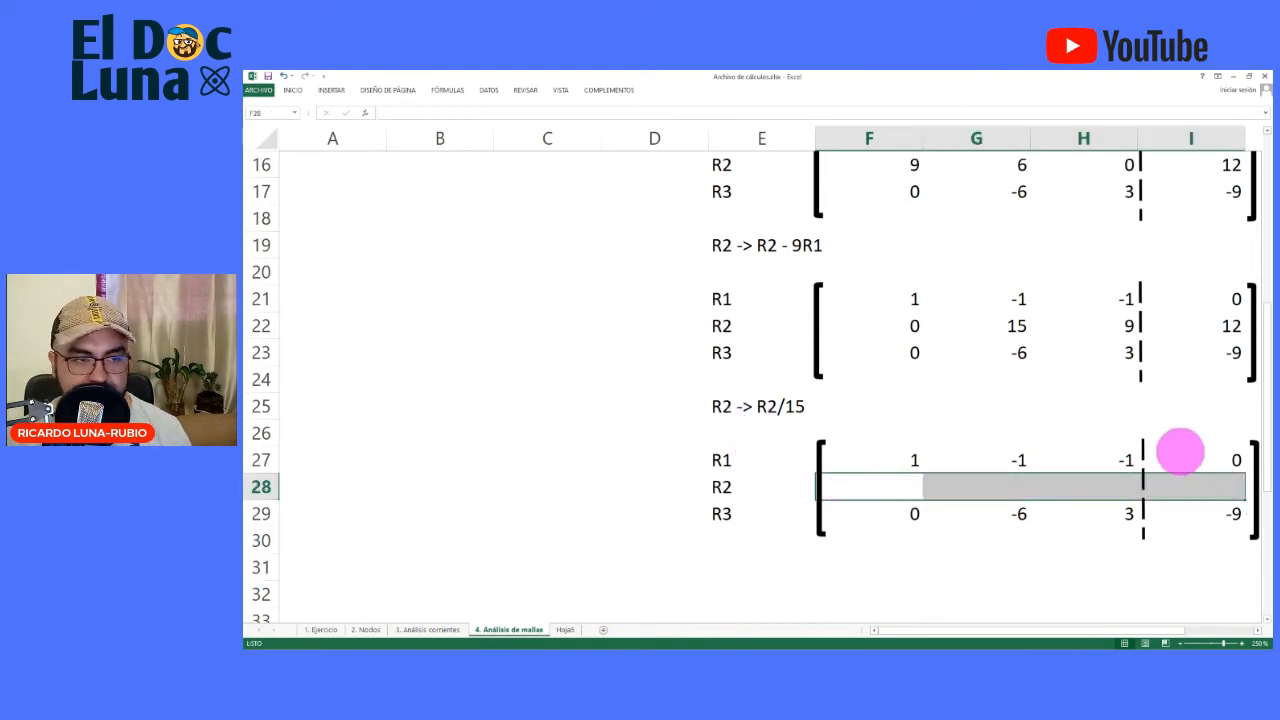
click(893, 487)
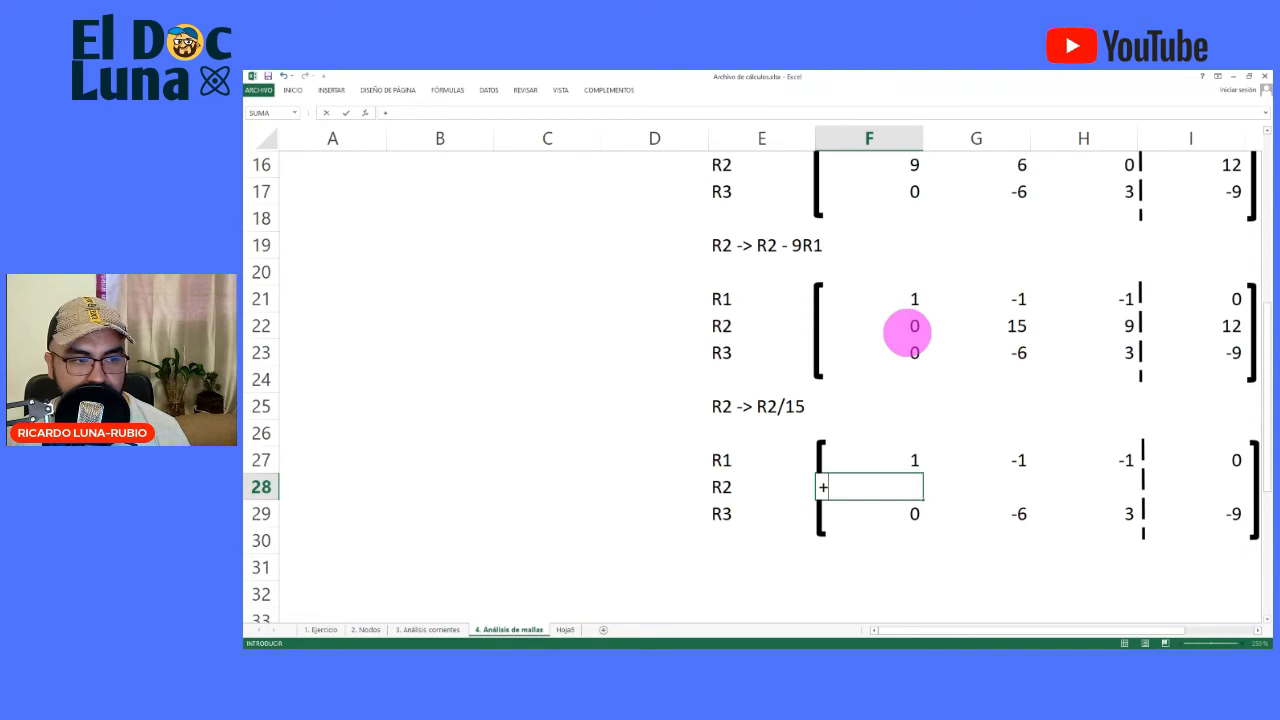
click(907, 336)
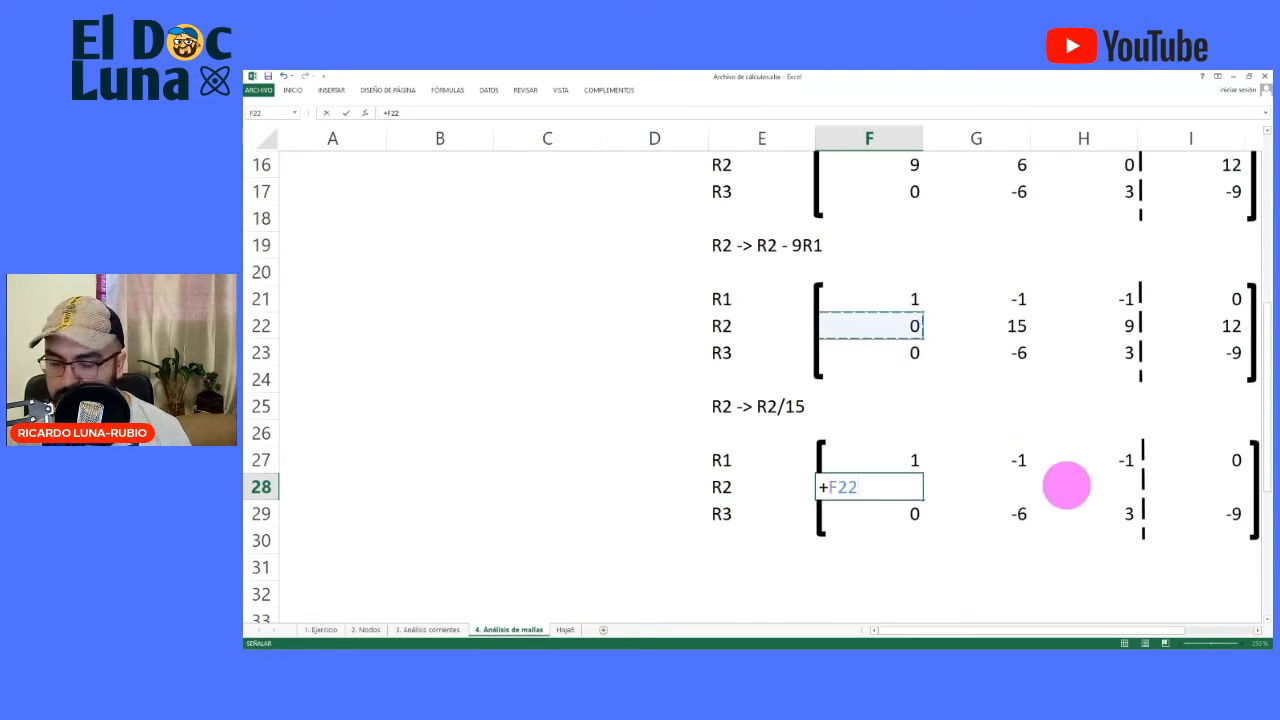
key(Return)
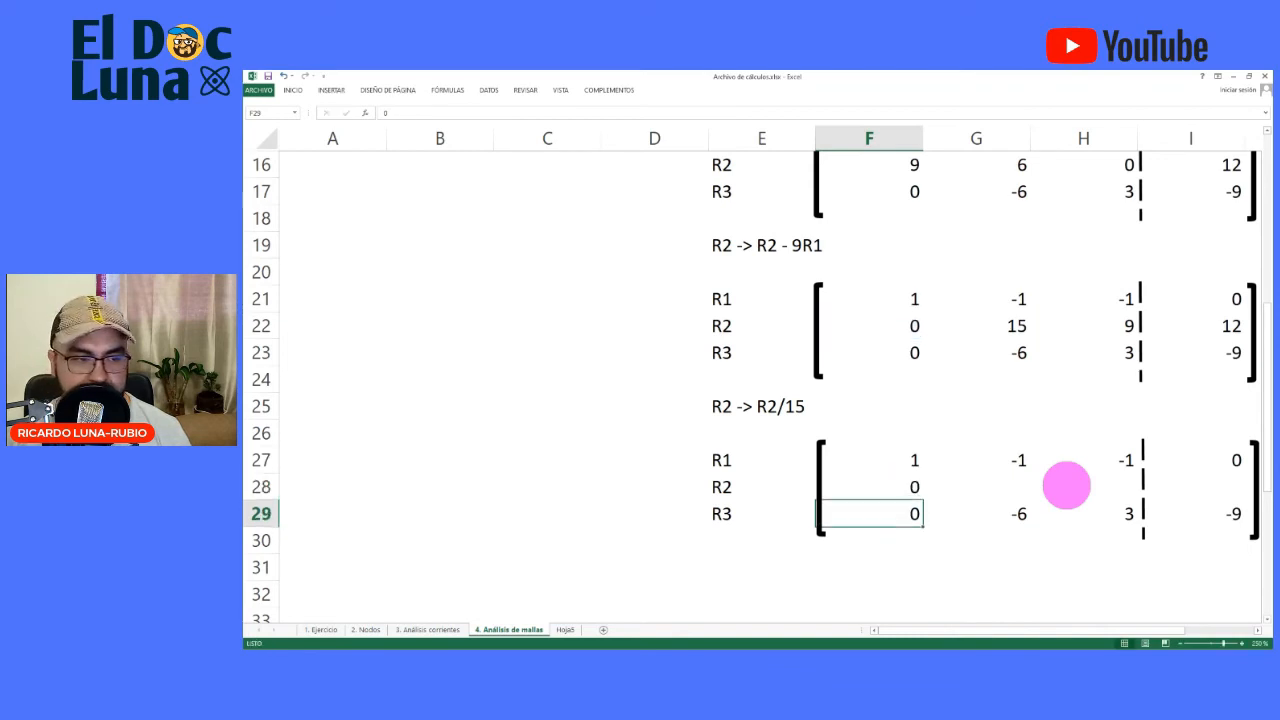
click(880, 487)
drag(932, 500, 1226, 488)
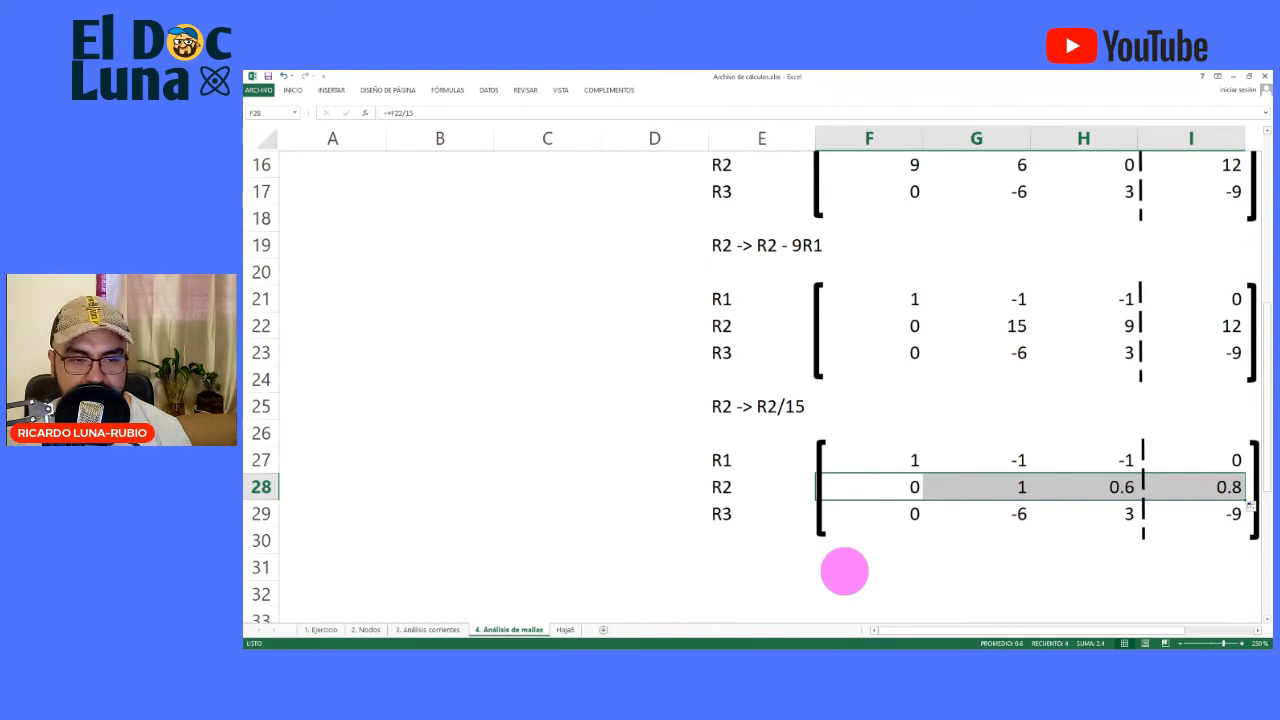
click(844, 571)
Write the row operation "R3 -> R3 + 6*R2" in E31 below the third matrix
scroll(845, 571, down, 1)
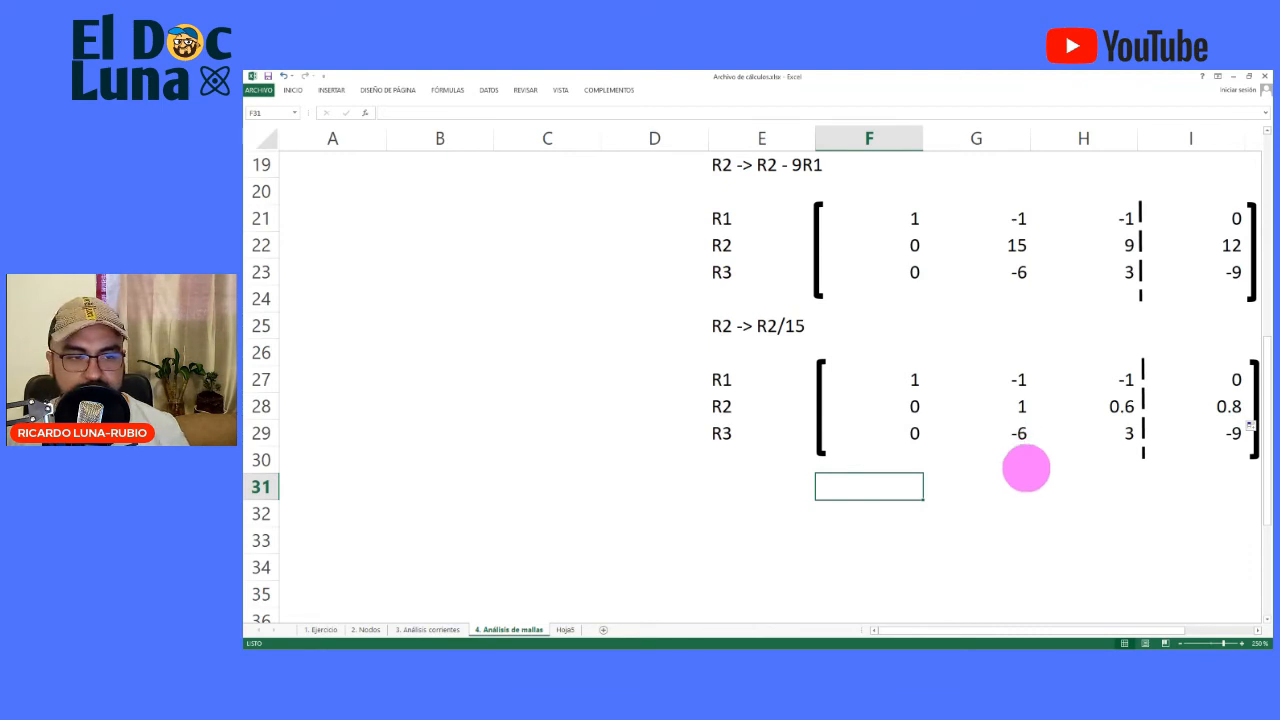
scroll(823, 494, down, 1)
scroll(823, 494, down, 2)
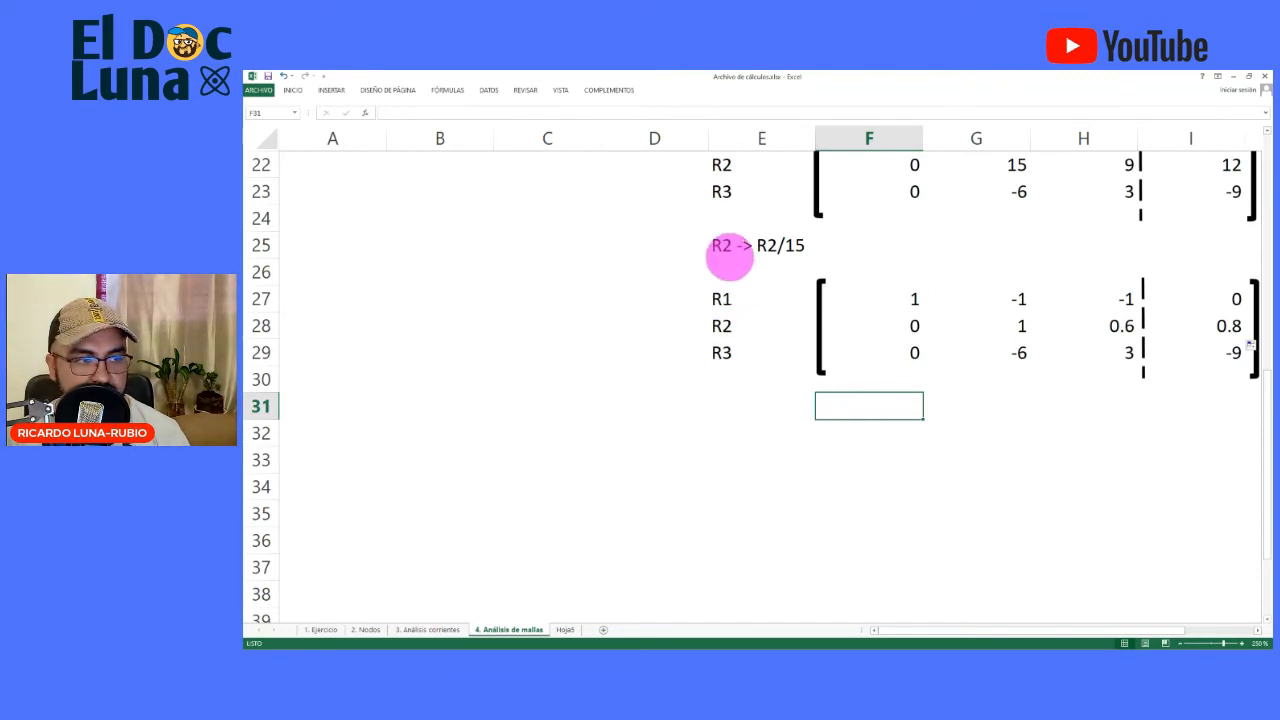
click(726, 400)
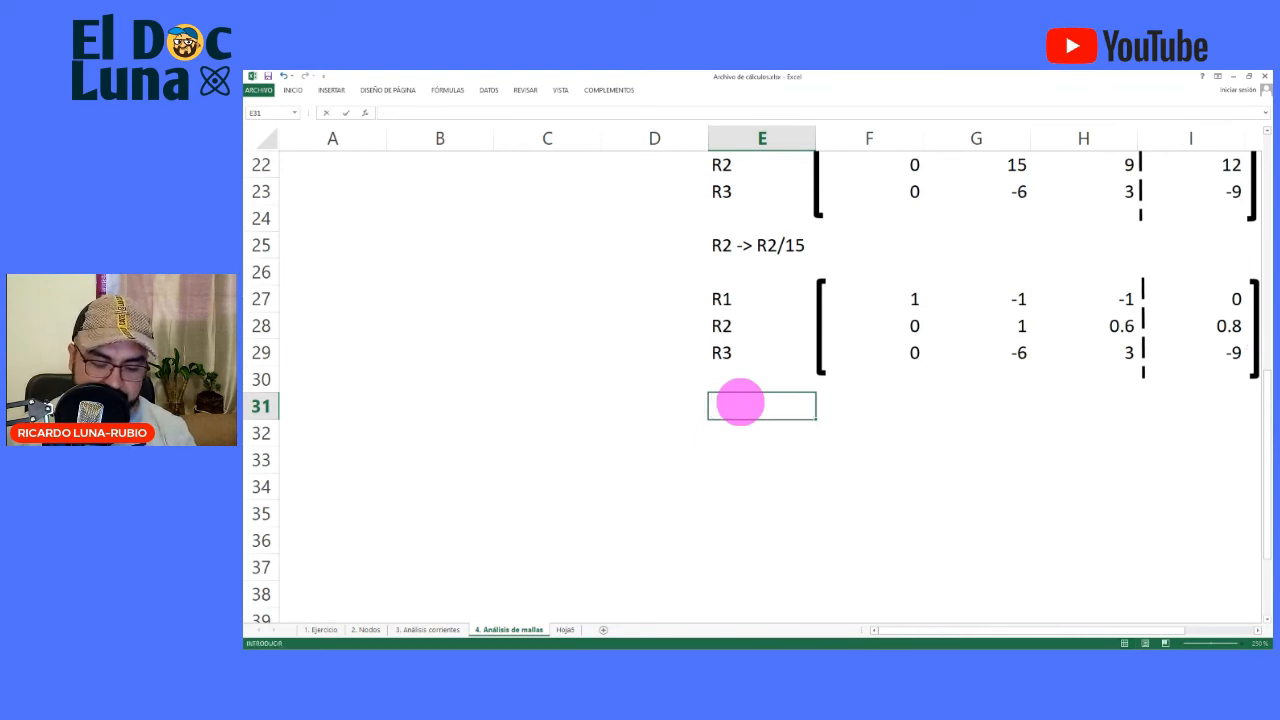
text(R3 -> R3 +)
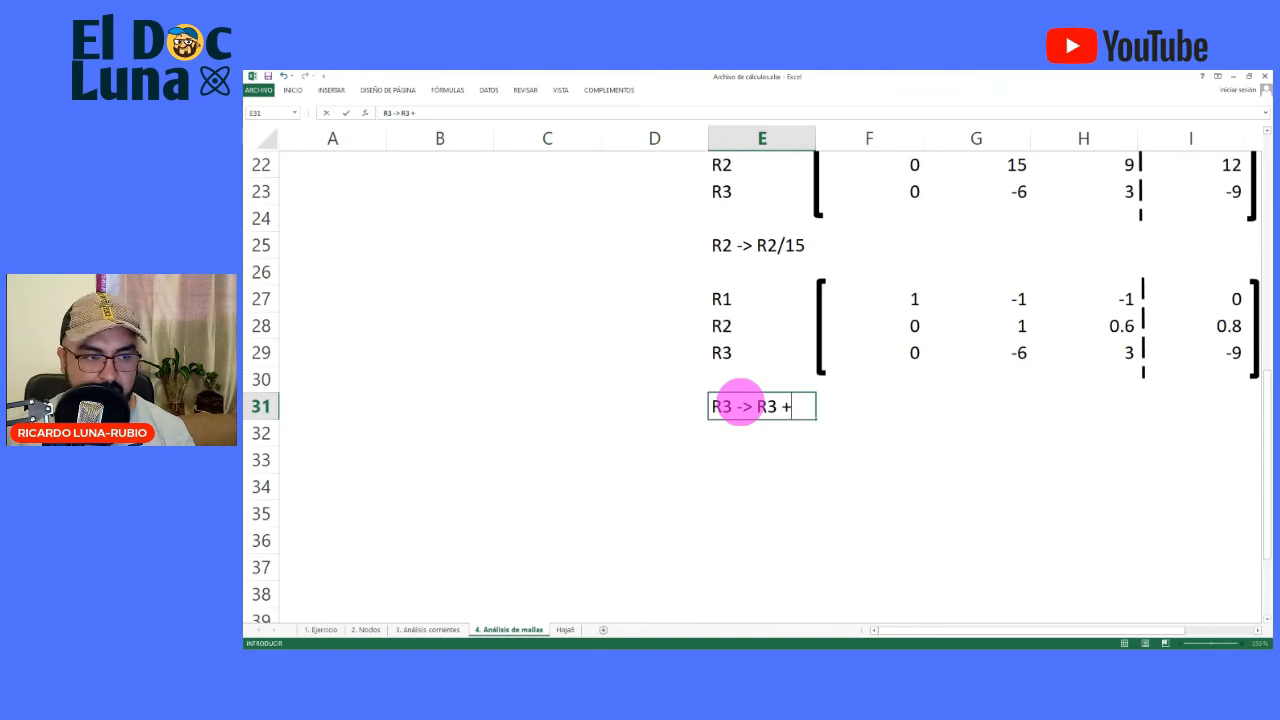
text(6)
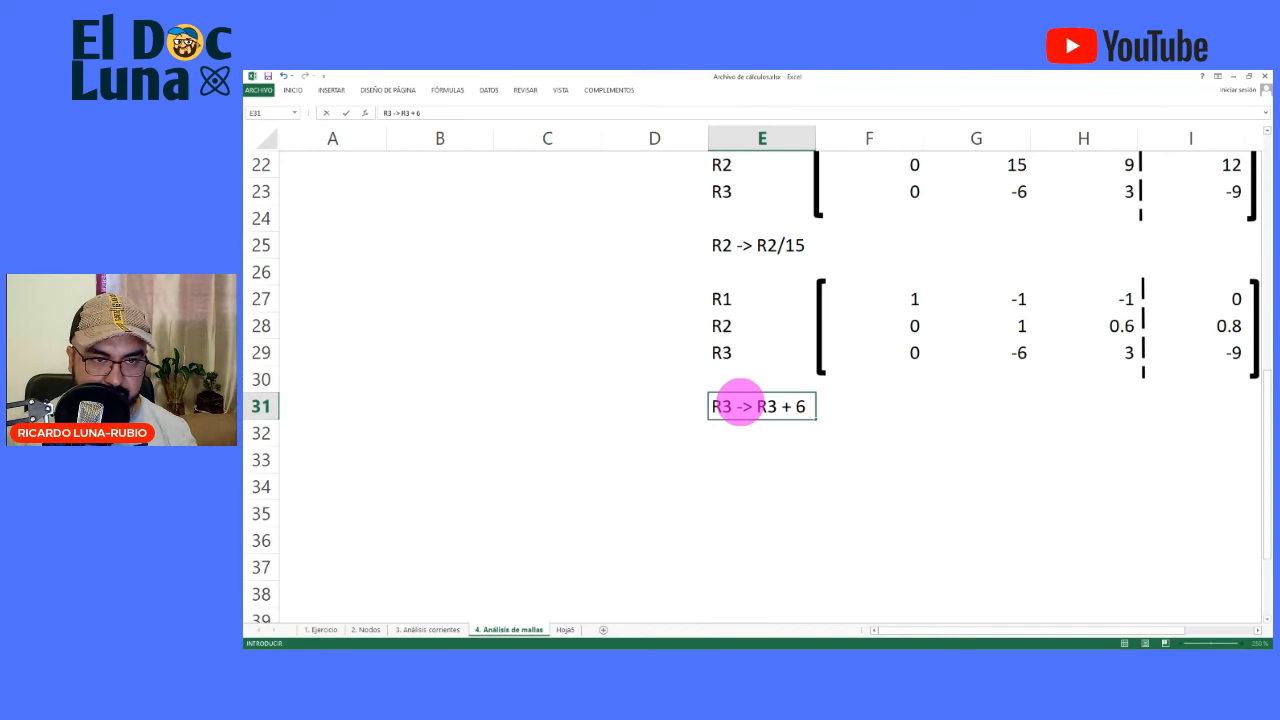
text( R2)
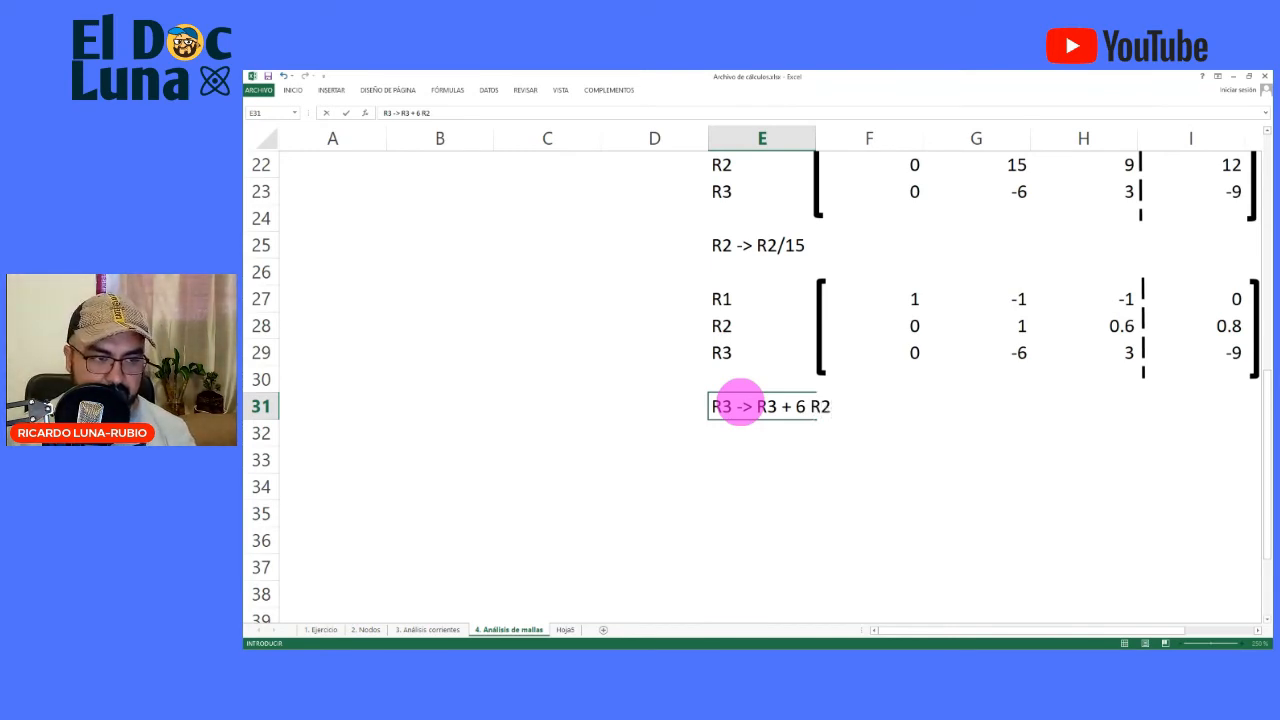
click(815, 404)
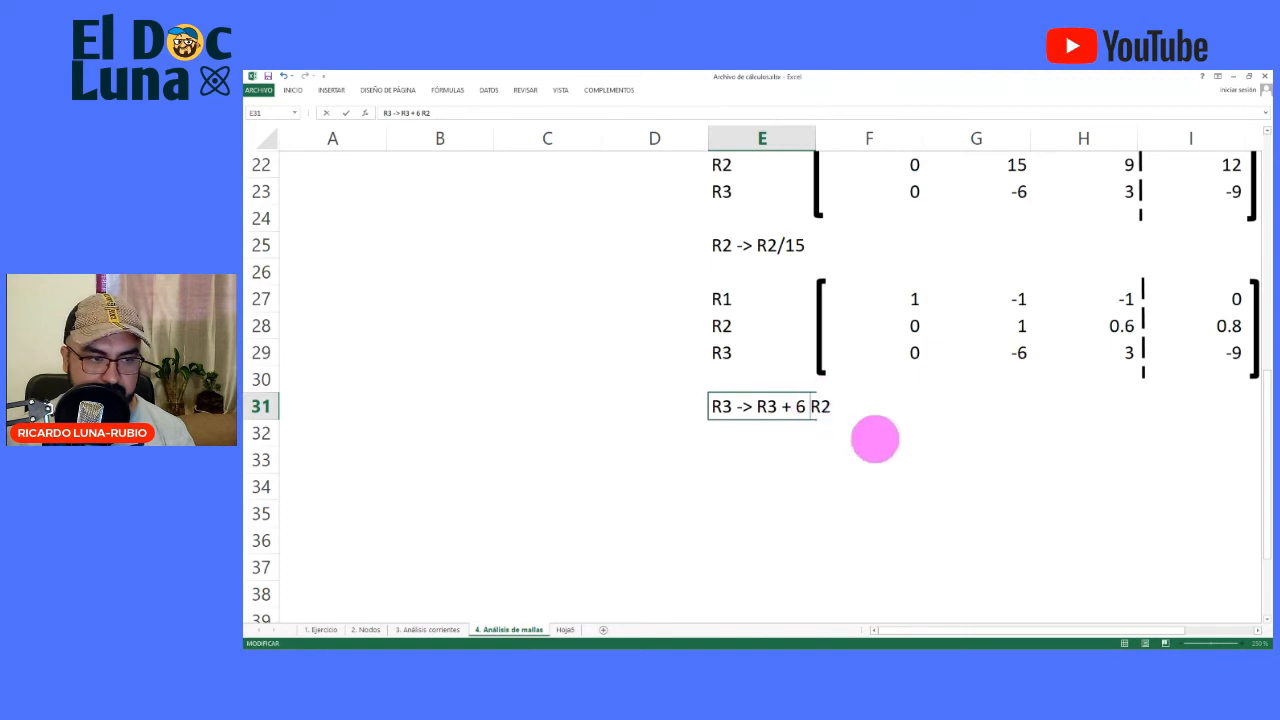
key(BackSpace)
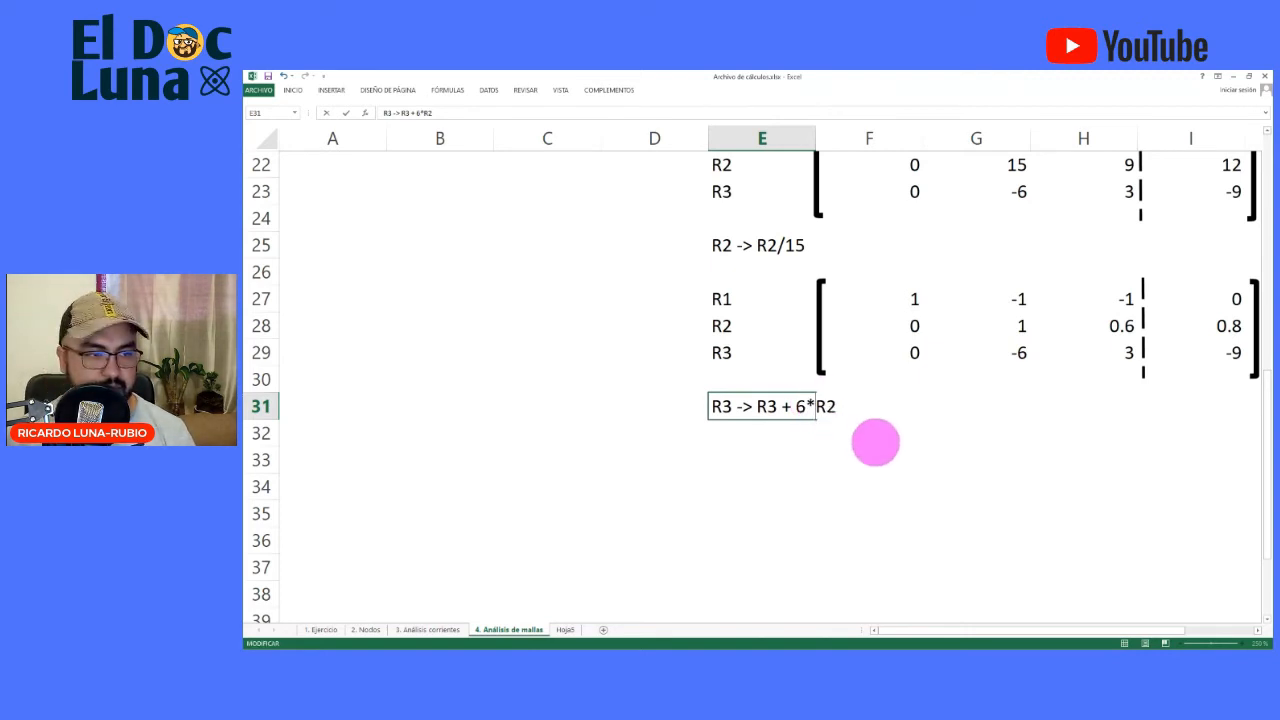
key(Return)
Copy the labelled matrix in rows 26 to 30 and paste it as values only starting at E32
drag(735, 270, 1249, 366)
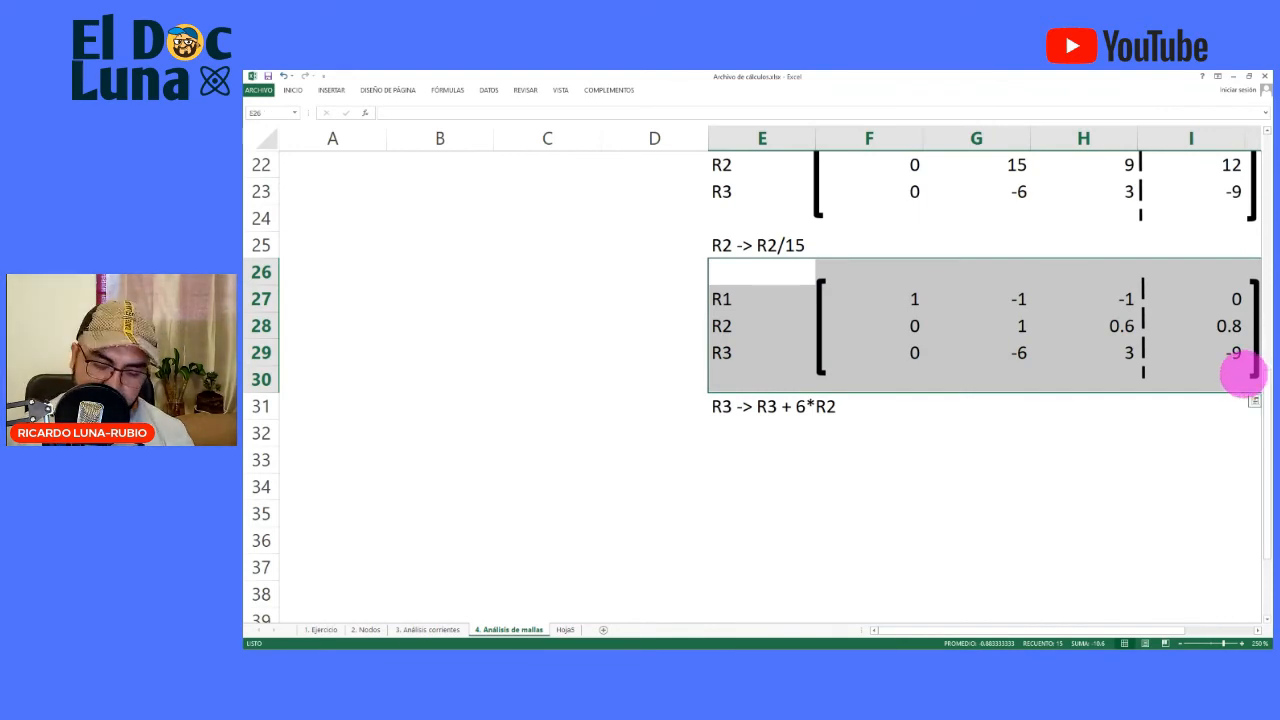
key(ctrl+c)
click(735, 428)
key(ctrl+v)
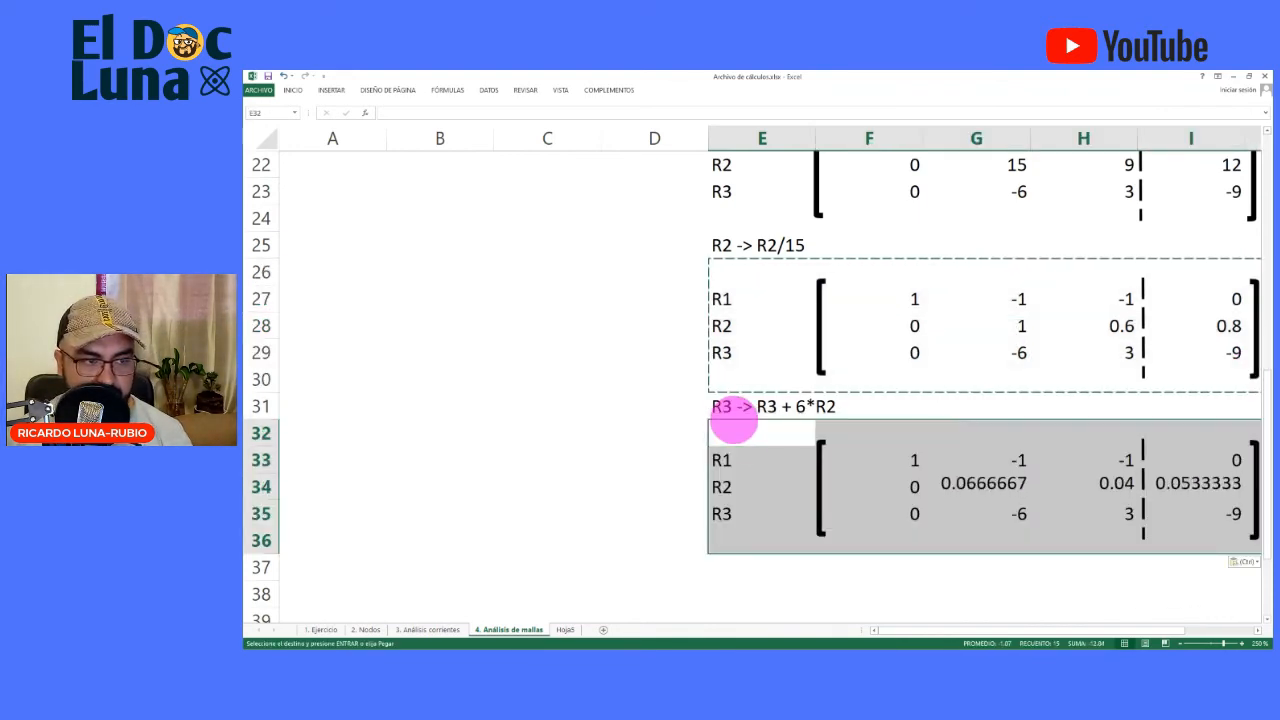
click(1247, 562)
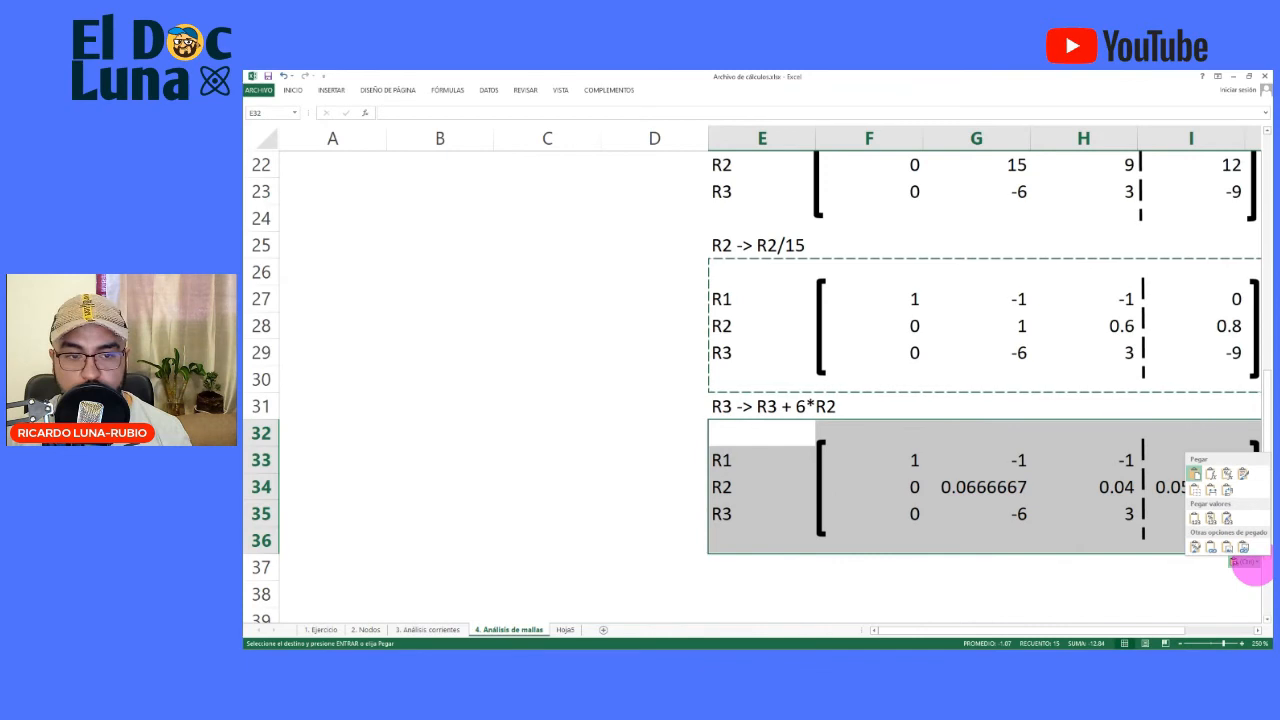
click(1195, 518)
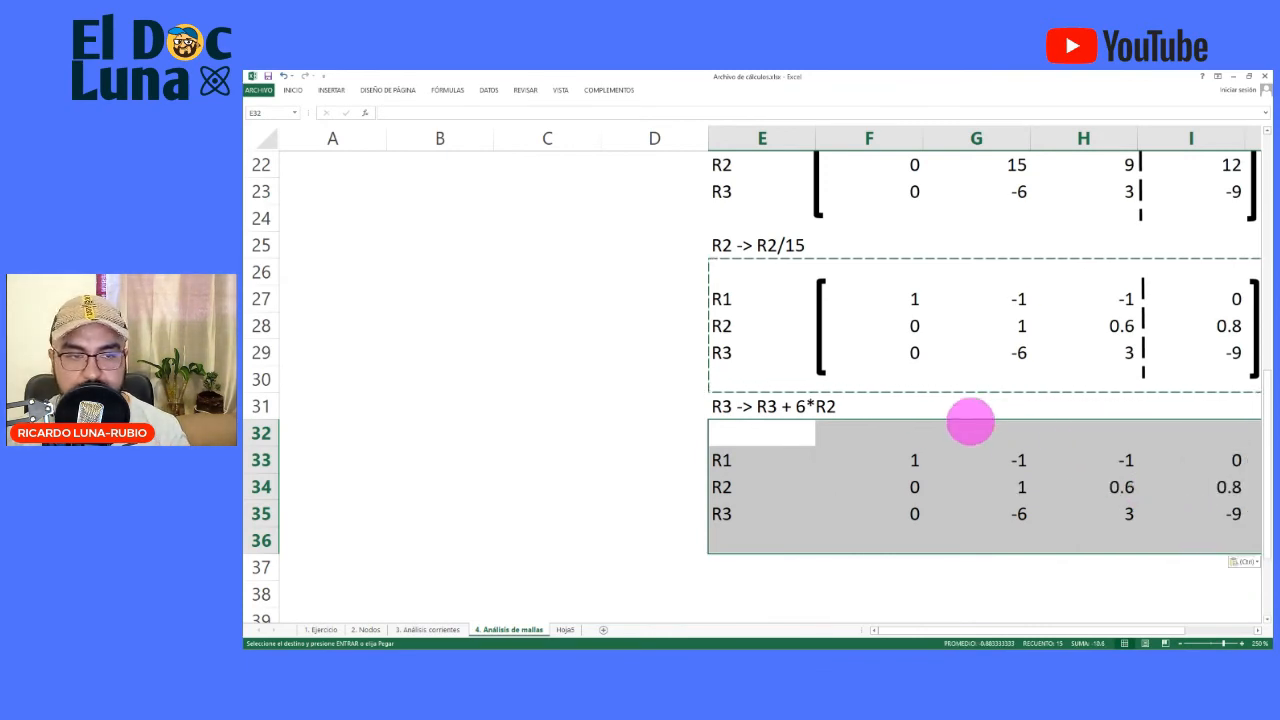
Duplicate the two brackets and dashed divider of the matrix in rows 27 to 29 and place the copies around rows 33 to 35
click(814, 375)
click(821, 342)
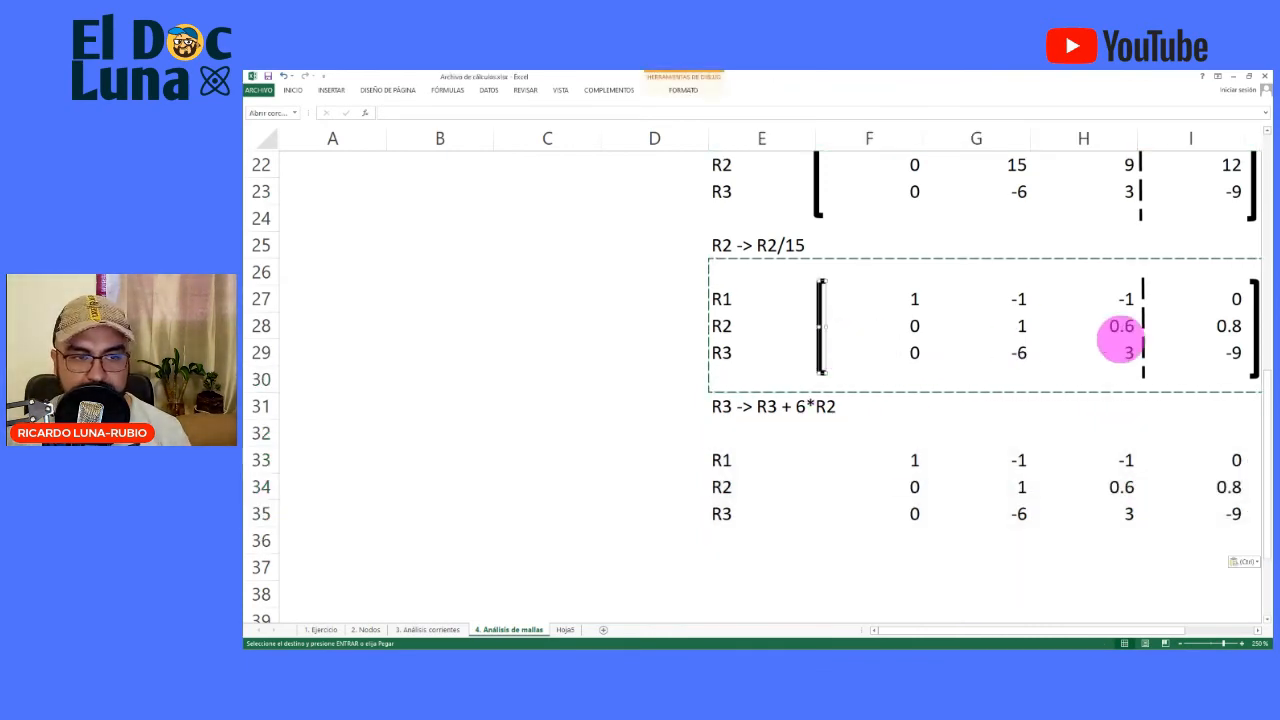
ctrl+click(1143, 319)
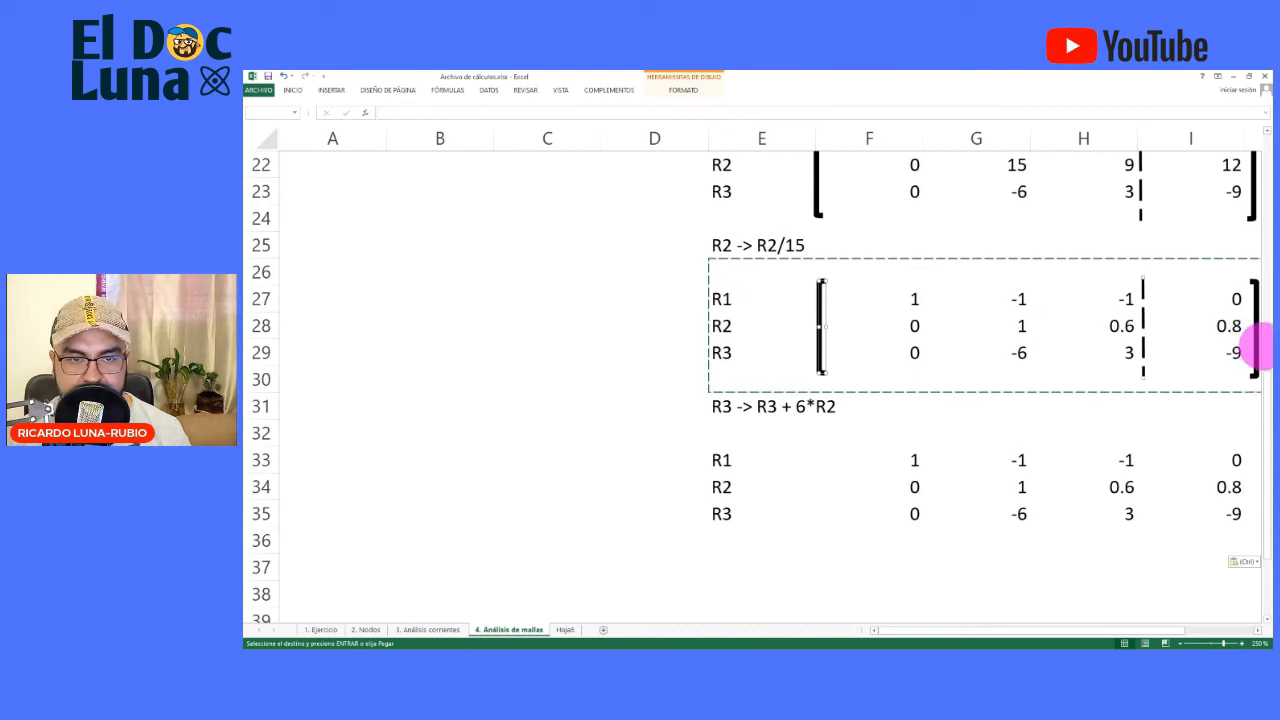
key(Escape)
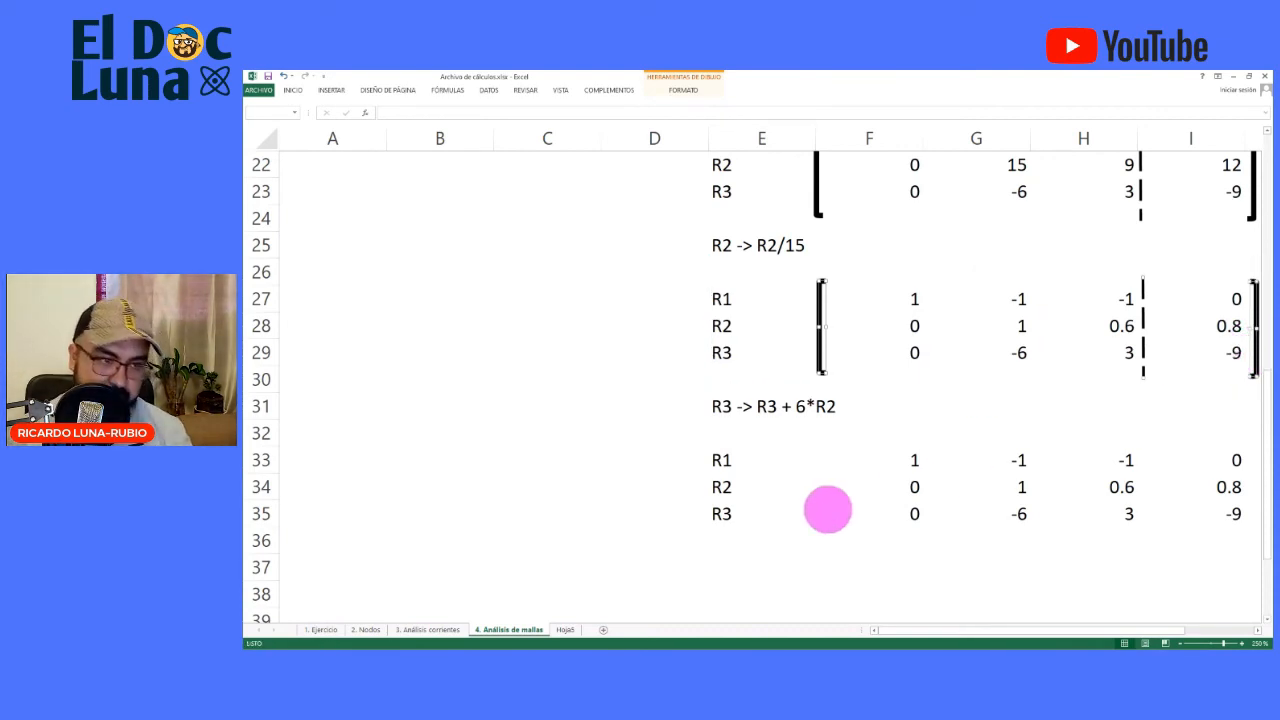
click(811, 476)
key(ctrl+v)
drag(706, 551, 1200, 506)
click(754, 543)
Replace the R3 values in F35 to I35 with the formula =+F29+(6*F28), entered in F35 and filled across
click(868, 521)
key(Delete)
key(Tab)
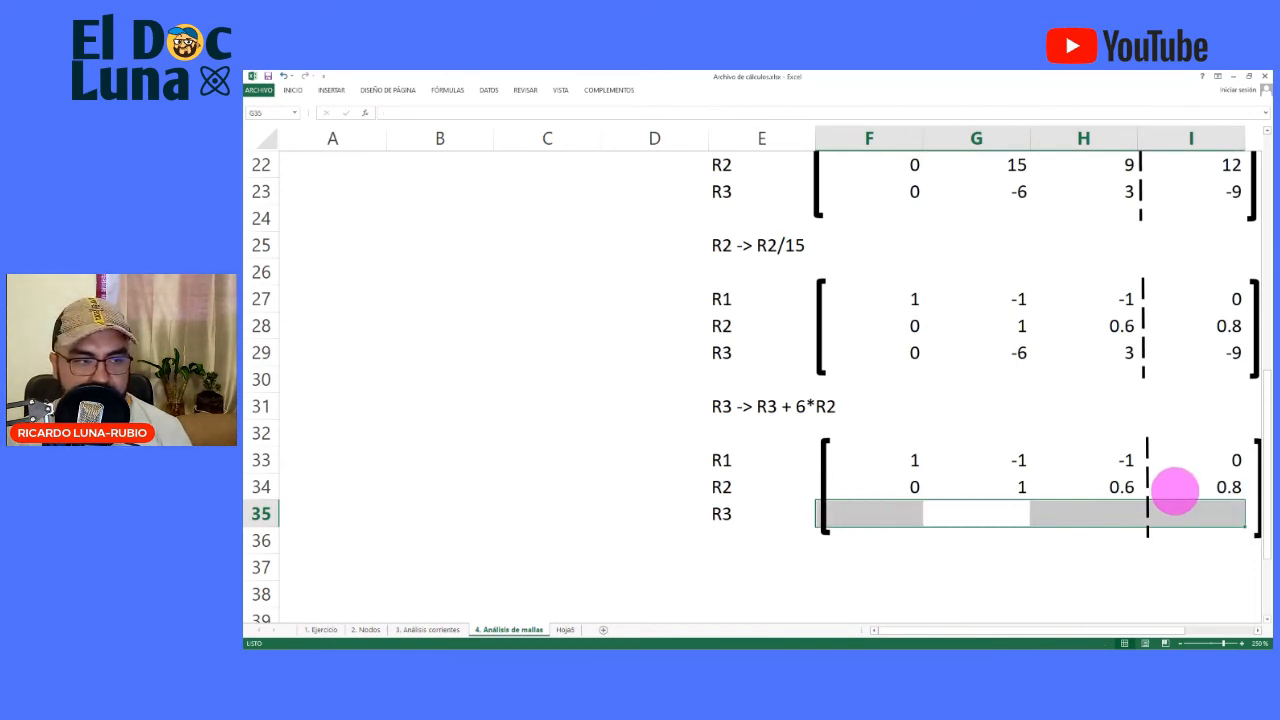
click(741, 407)
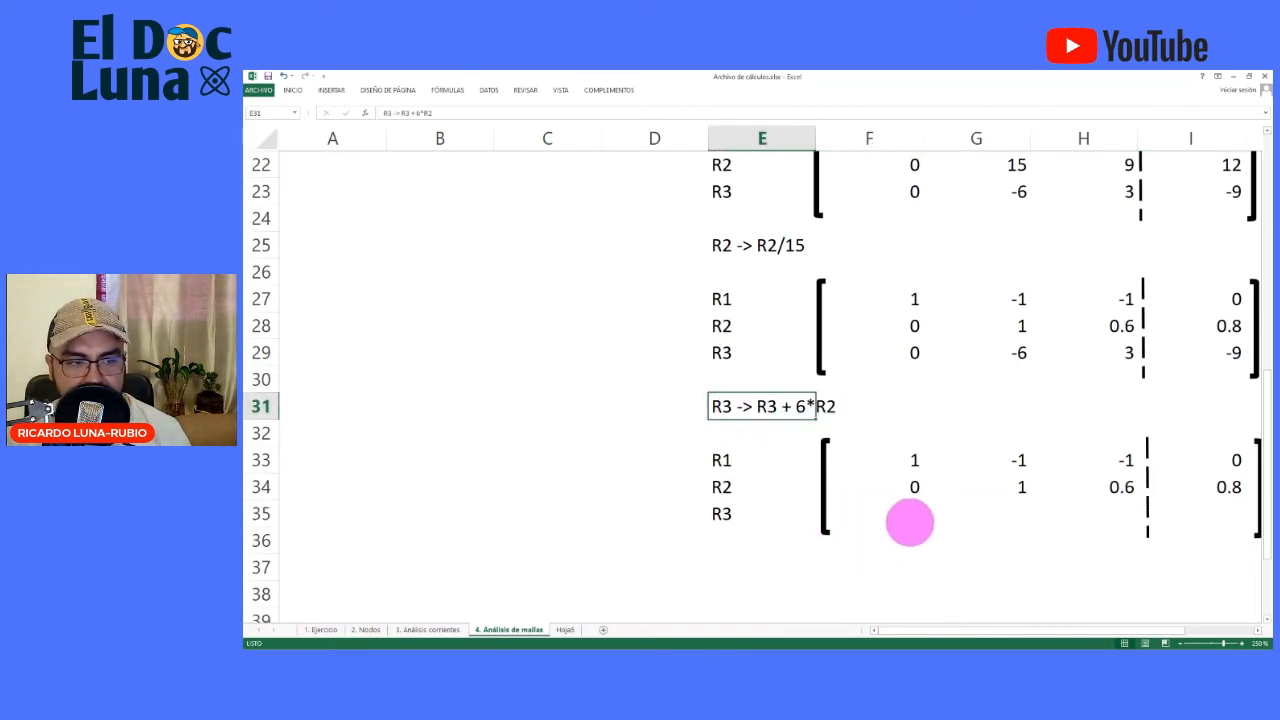
click(906, 519)
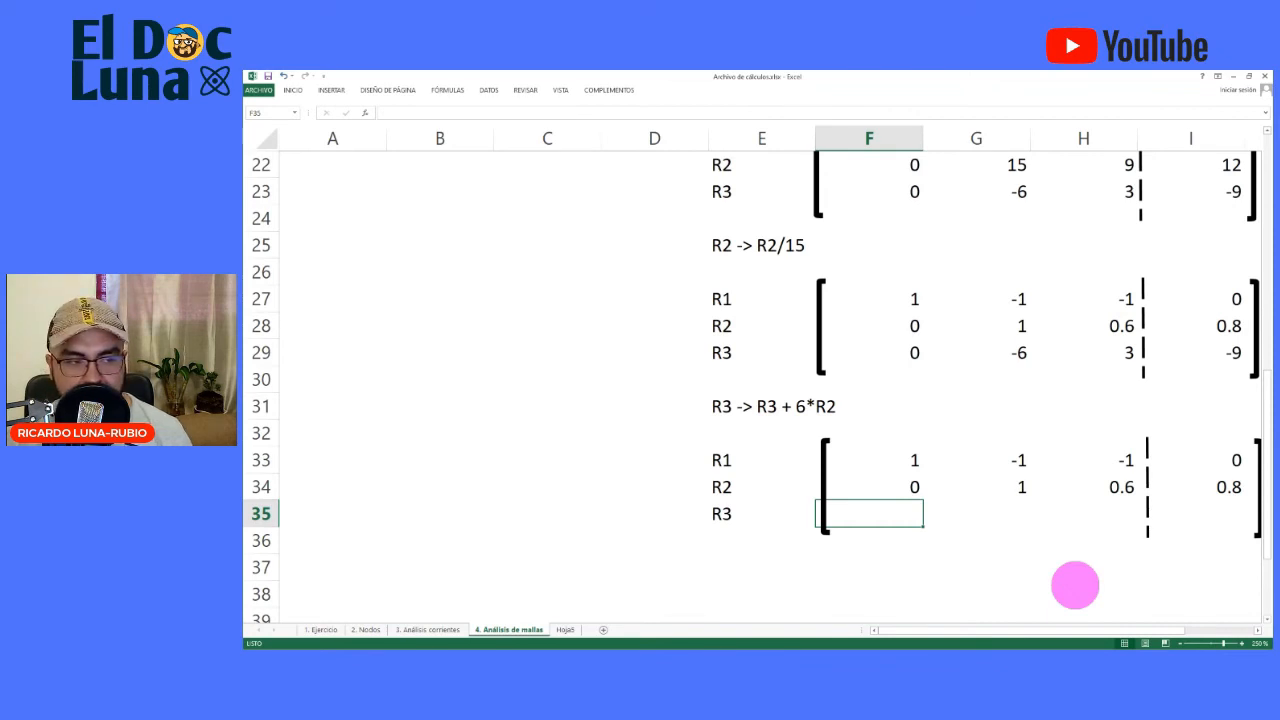
text(+)
click(912, 353)
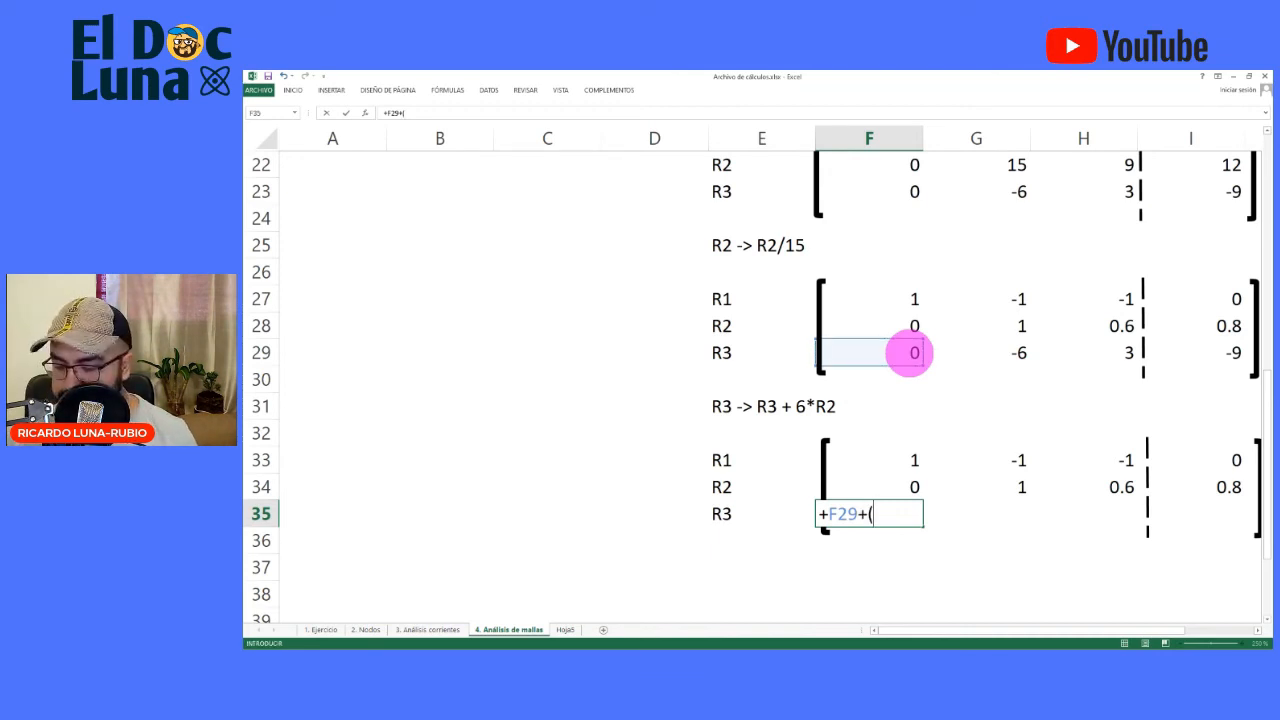
click(903, 326)
text())
key(Return)
key(Up)
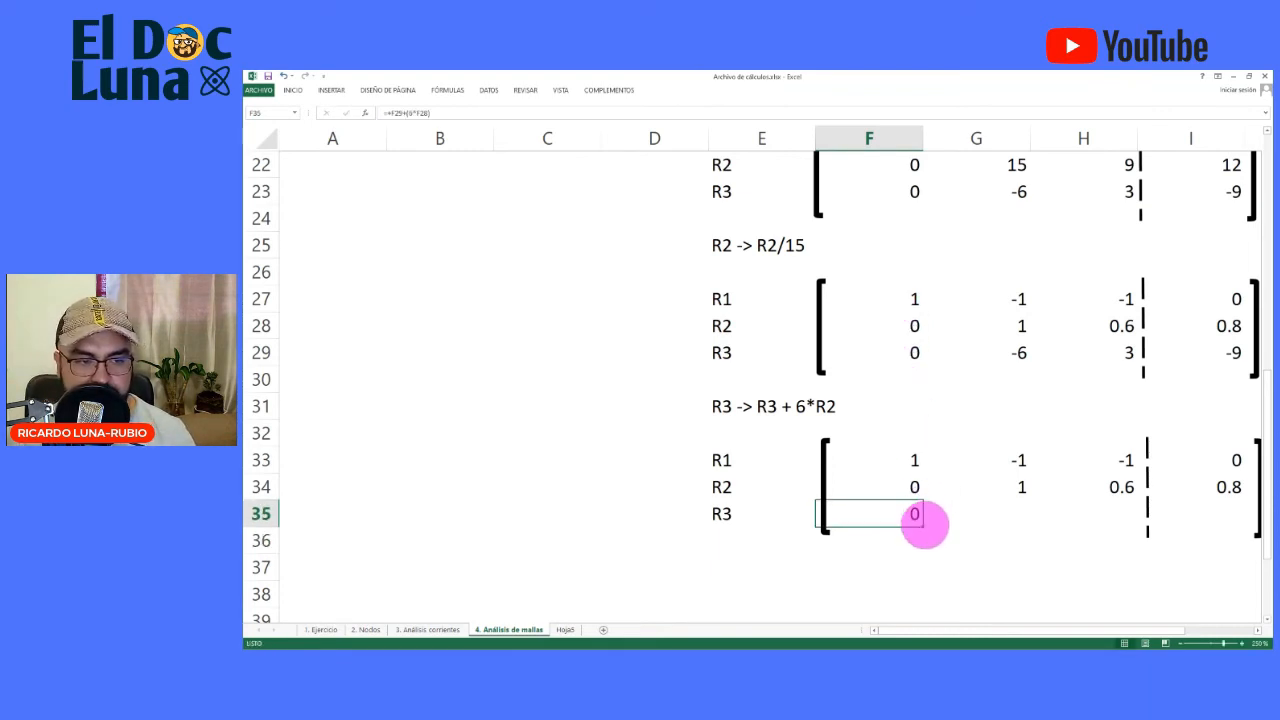
drag(922, 525, 1240, 520)
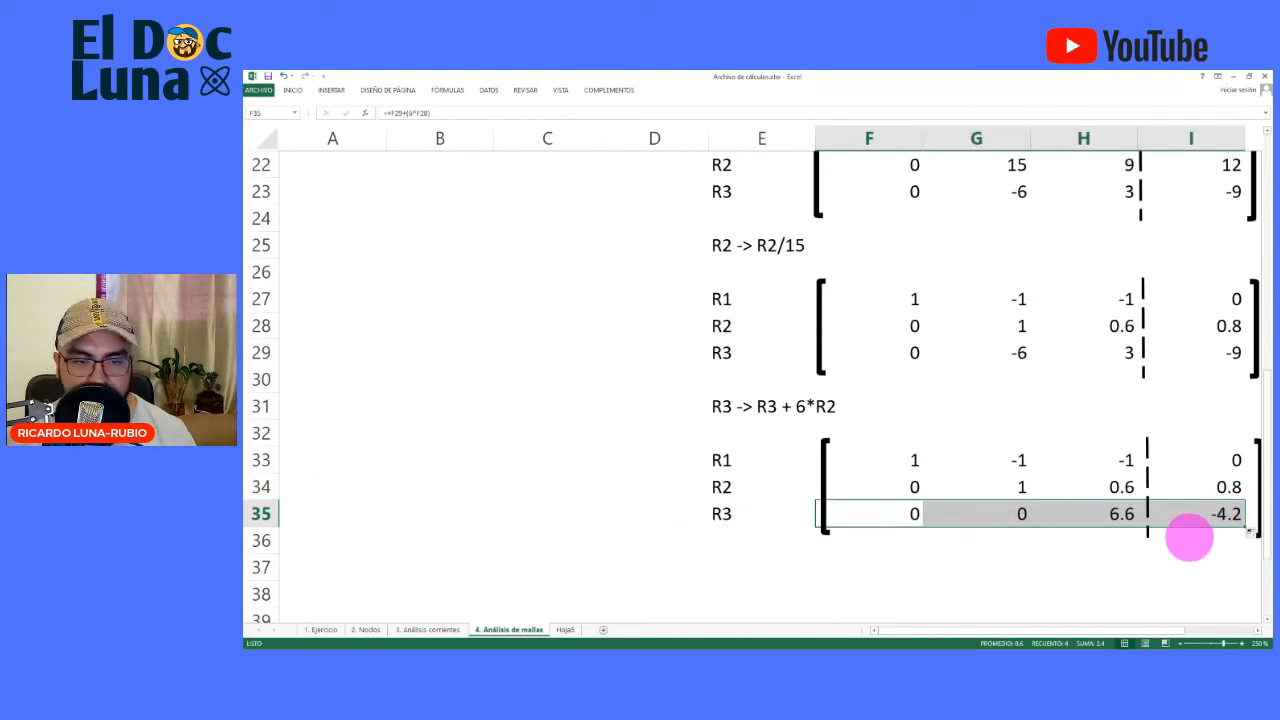
Check the cell references in the R3 formula in H35
click(982, 564)
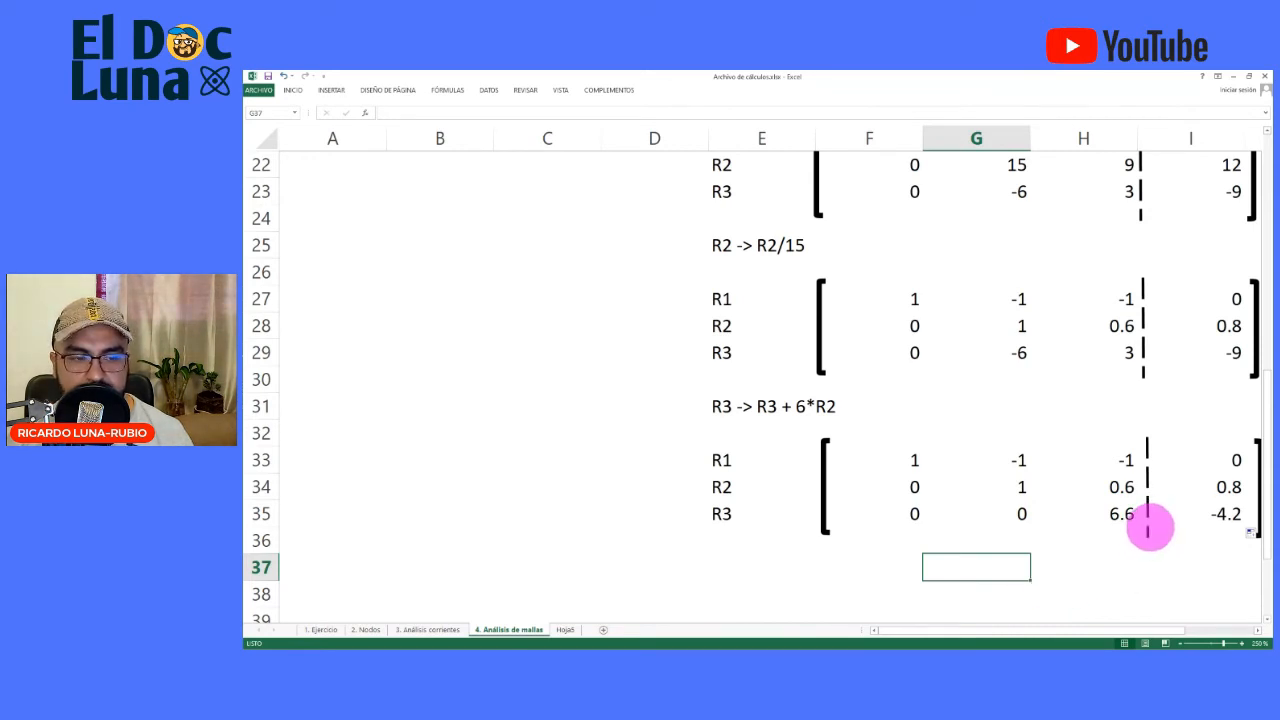
click(1130, 515)
key(F2)
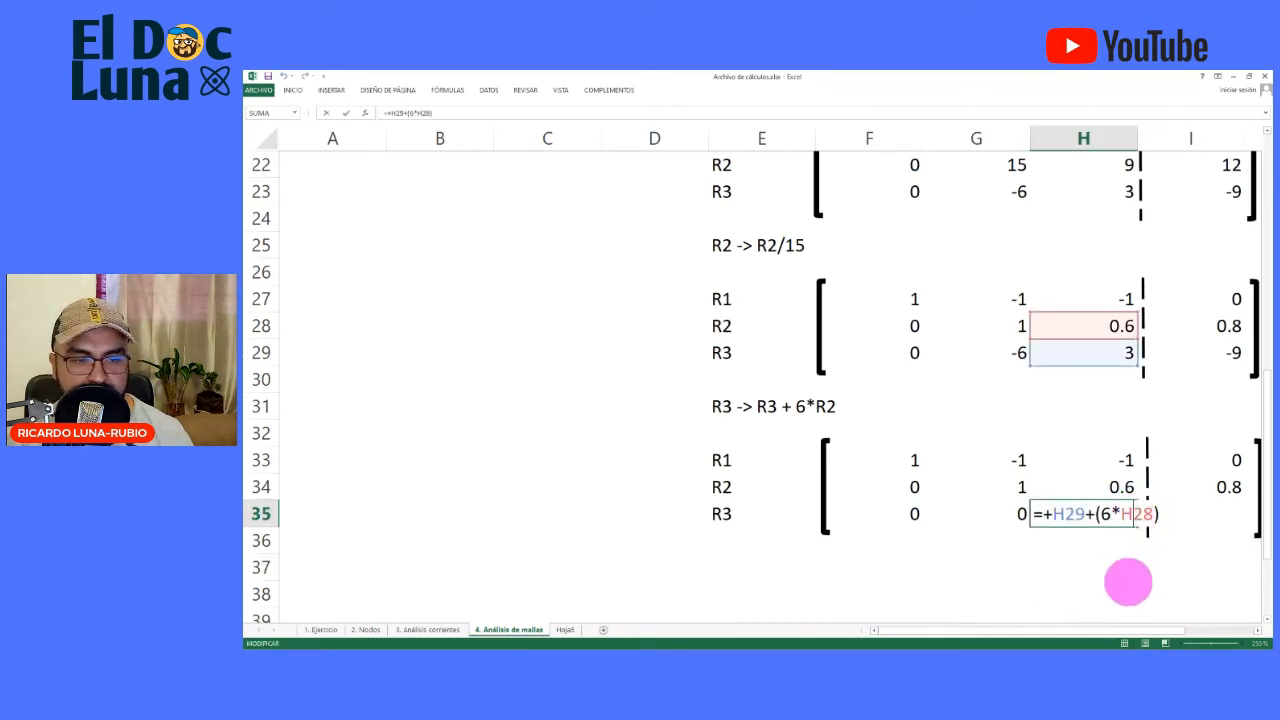
key(Return)
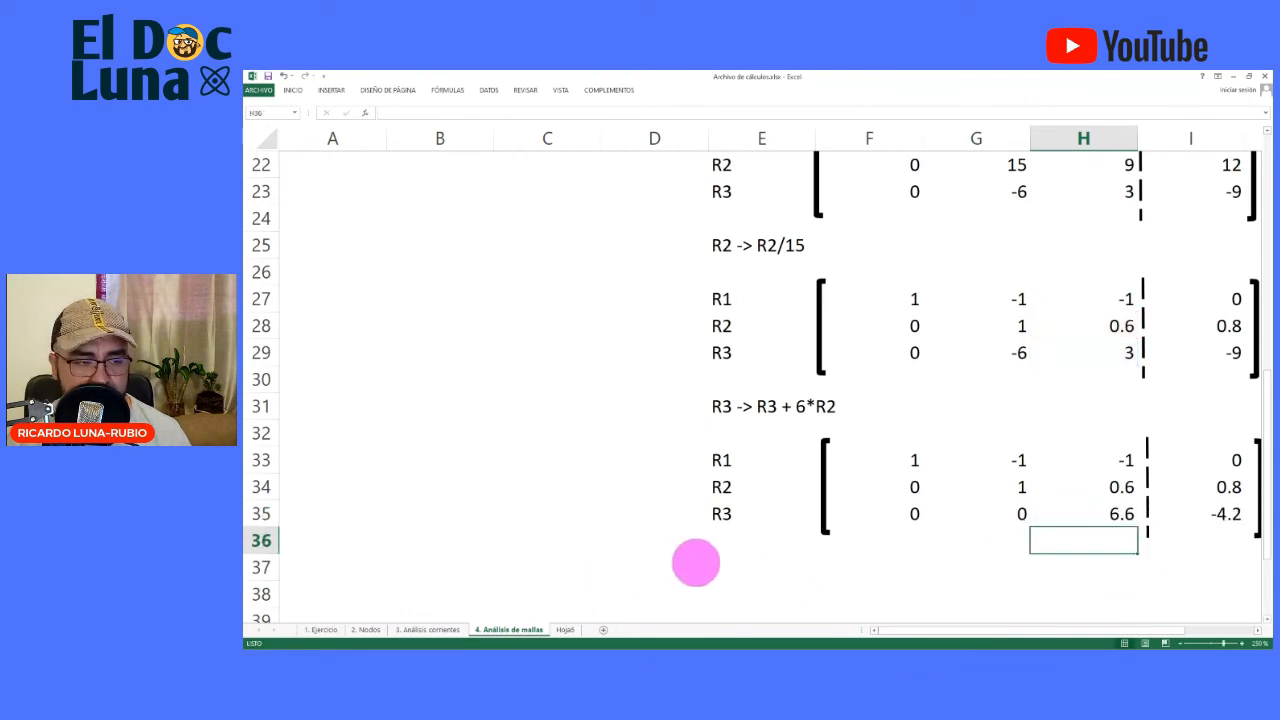
Write the row operation "R3 -> R3/6.6" in E37 below the fourth matrix
click(730, 562)
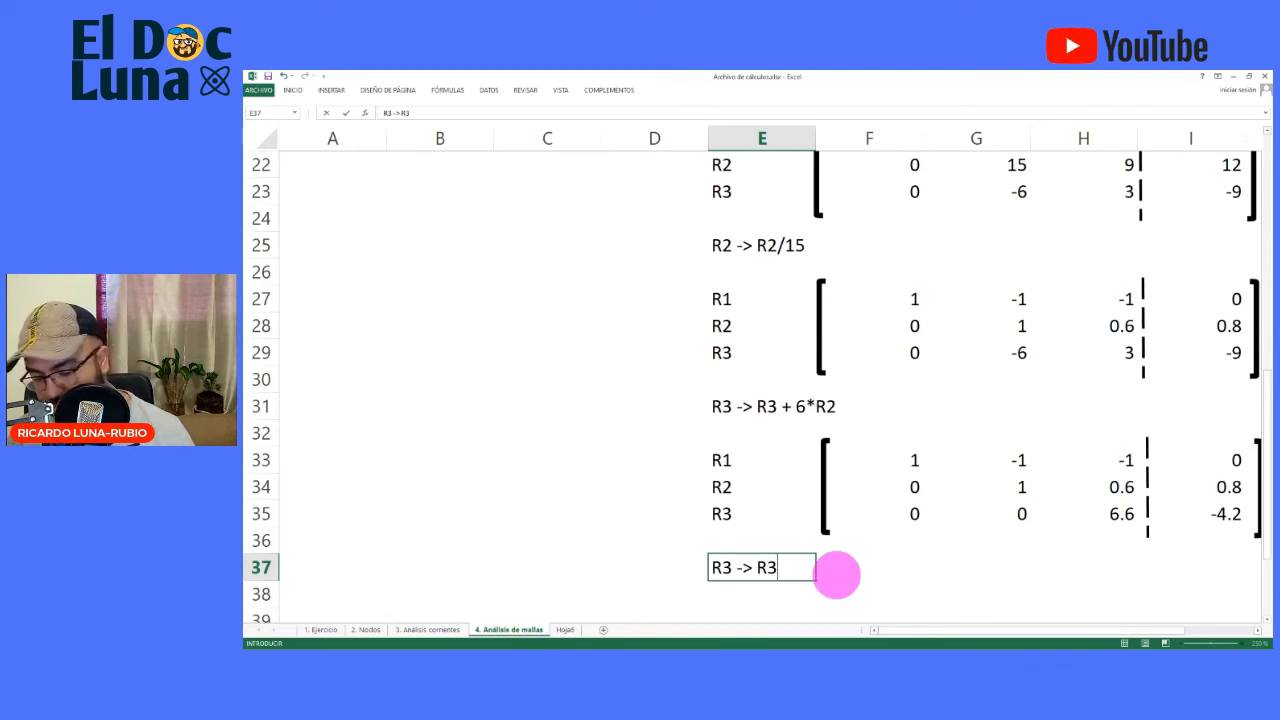
text(6.)
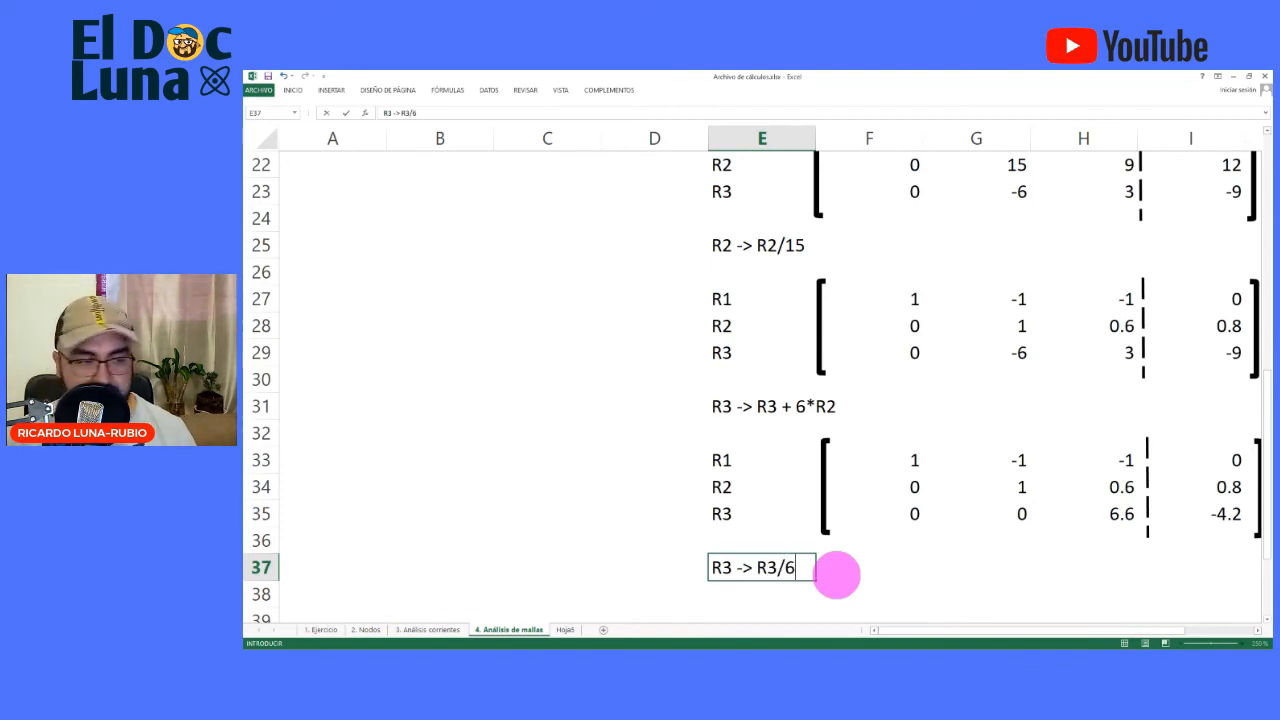
key(Return)
key(Up)
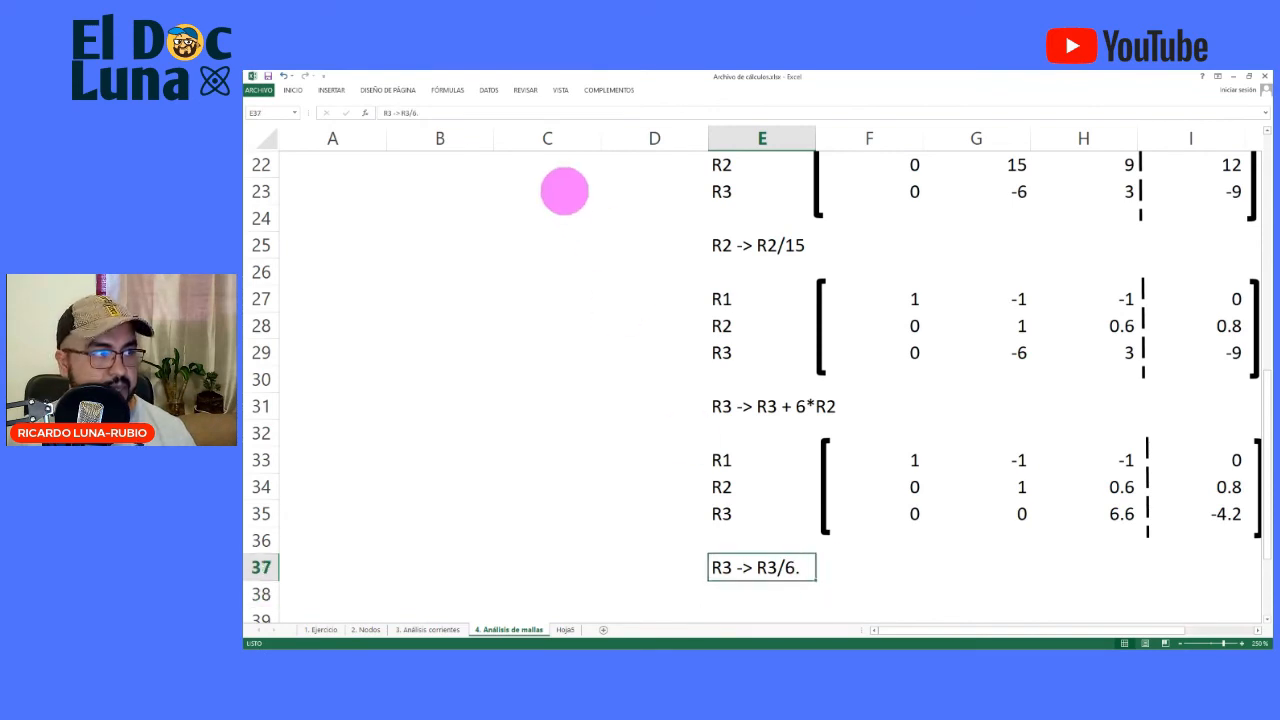
key(Return)
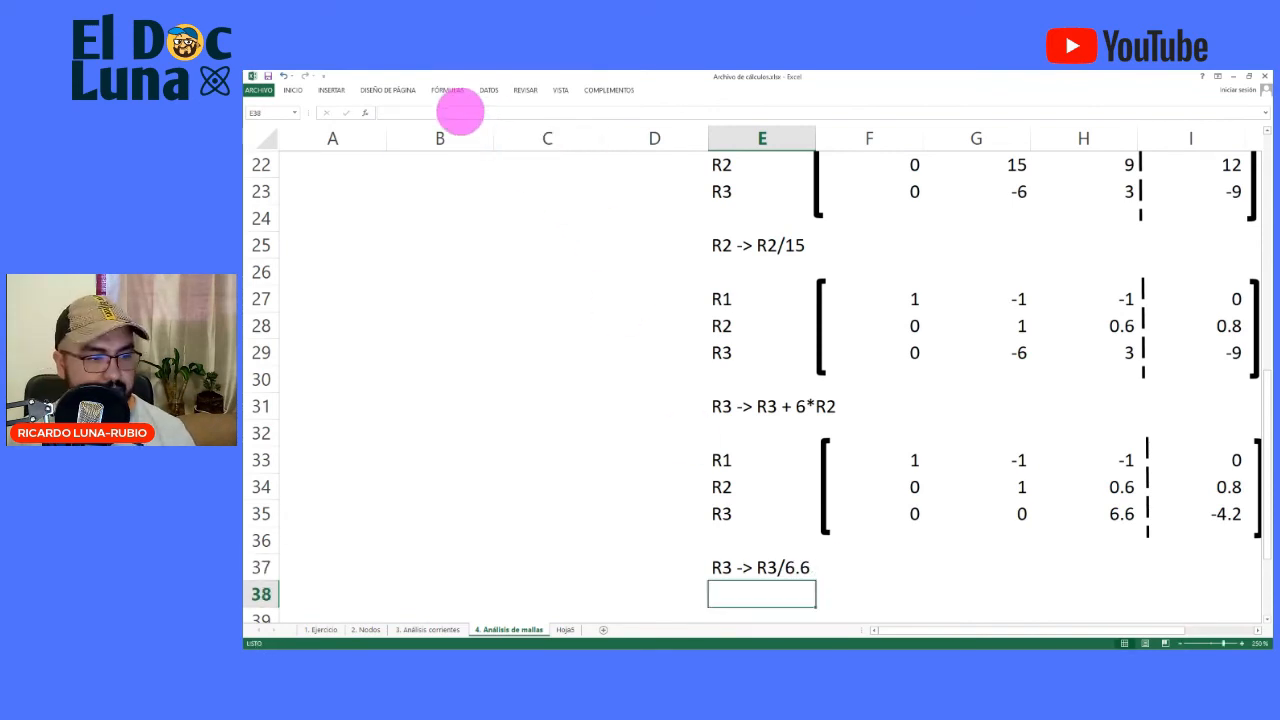
Copy the labelled matrix in rows 32 to 36 and paste it as values only starting at E38
scroll(831, 471, down, 3)
mouse_move(740, 191)
mouse_down()
mouse_move(1203, 263)
mouse_move(1249, 277)
mouse_move(1253, 292)
mouse_up()
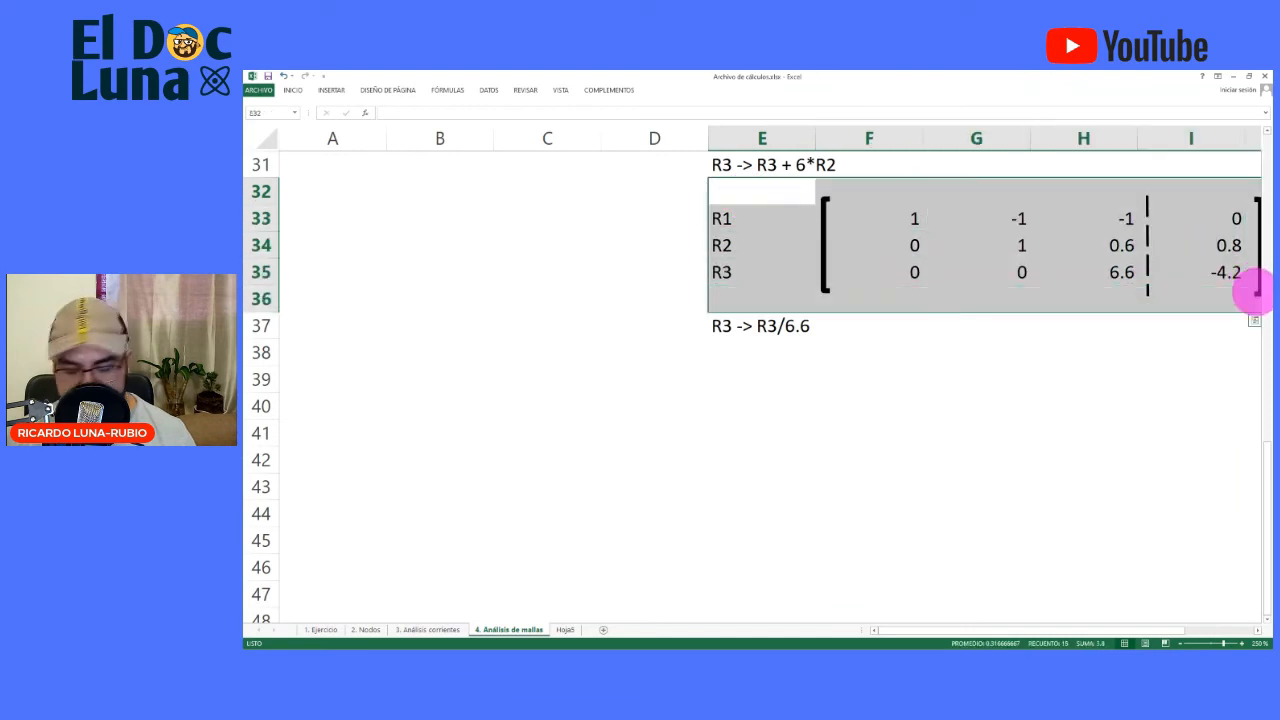
key(ctrl+c)
click(760, 352)
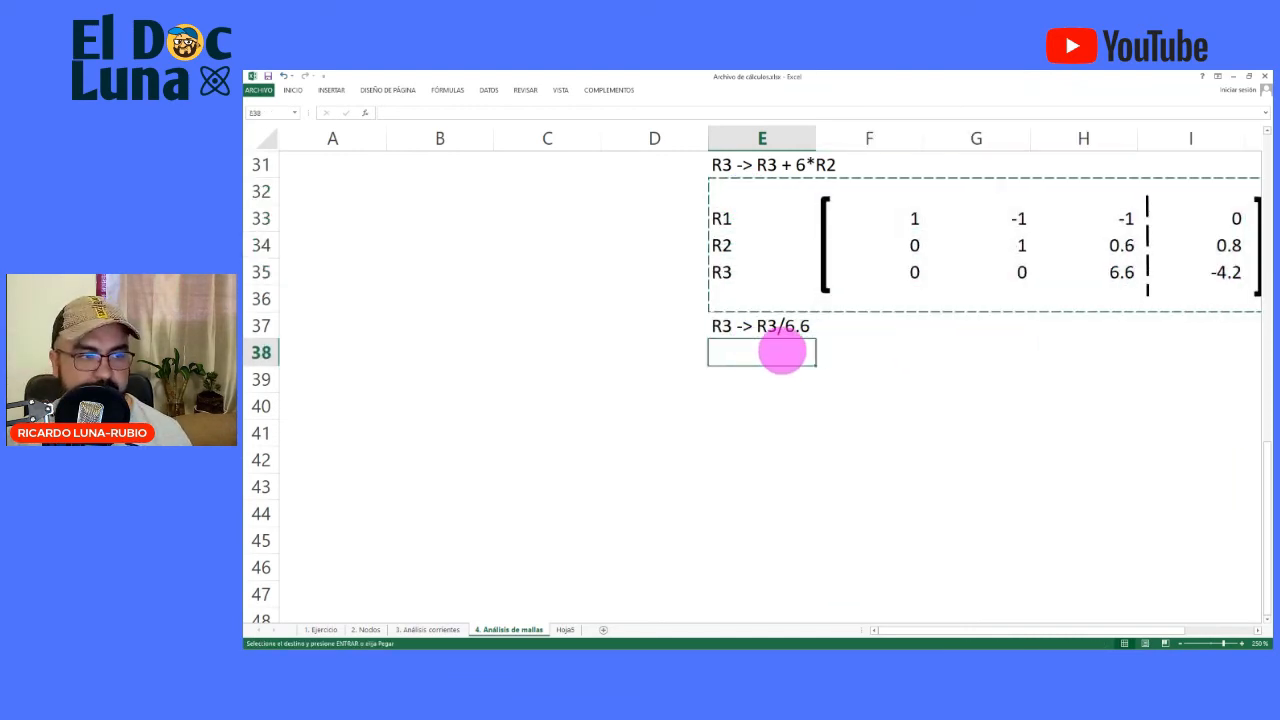
key(ctrl+v)
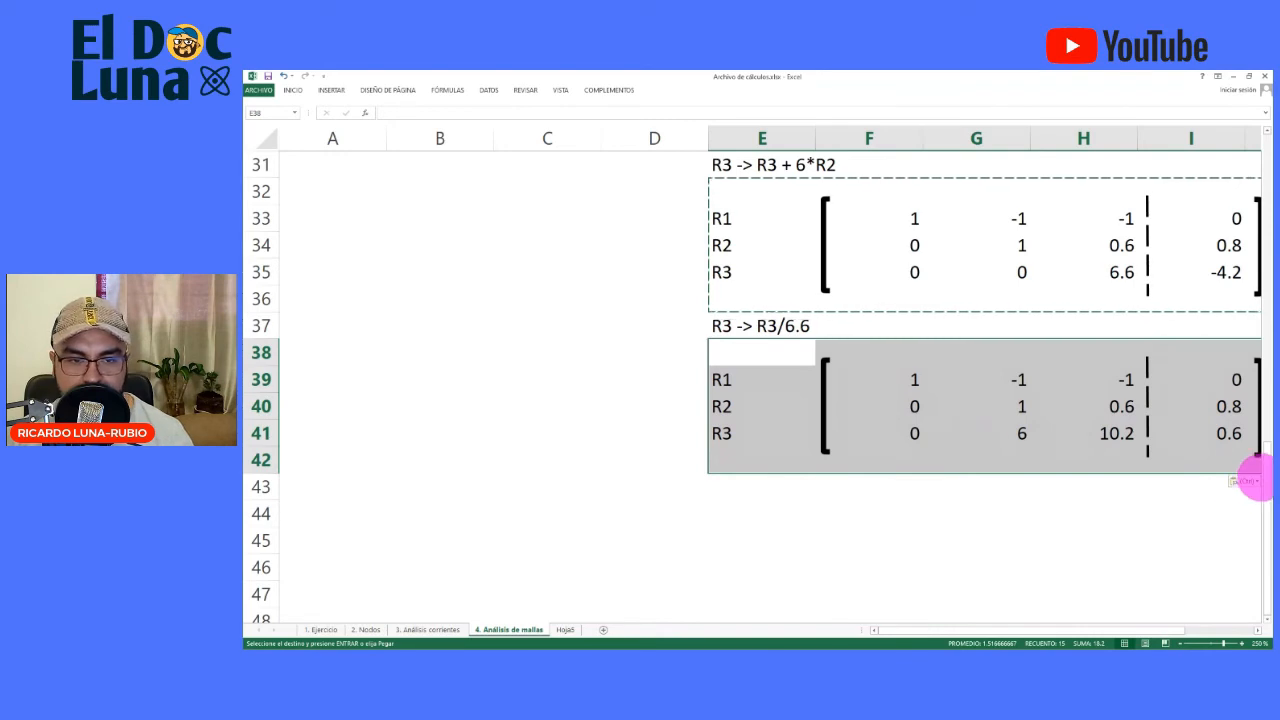
click(1246, 481)
click(1193, 553)
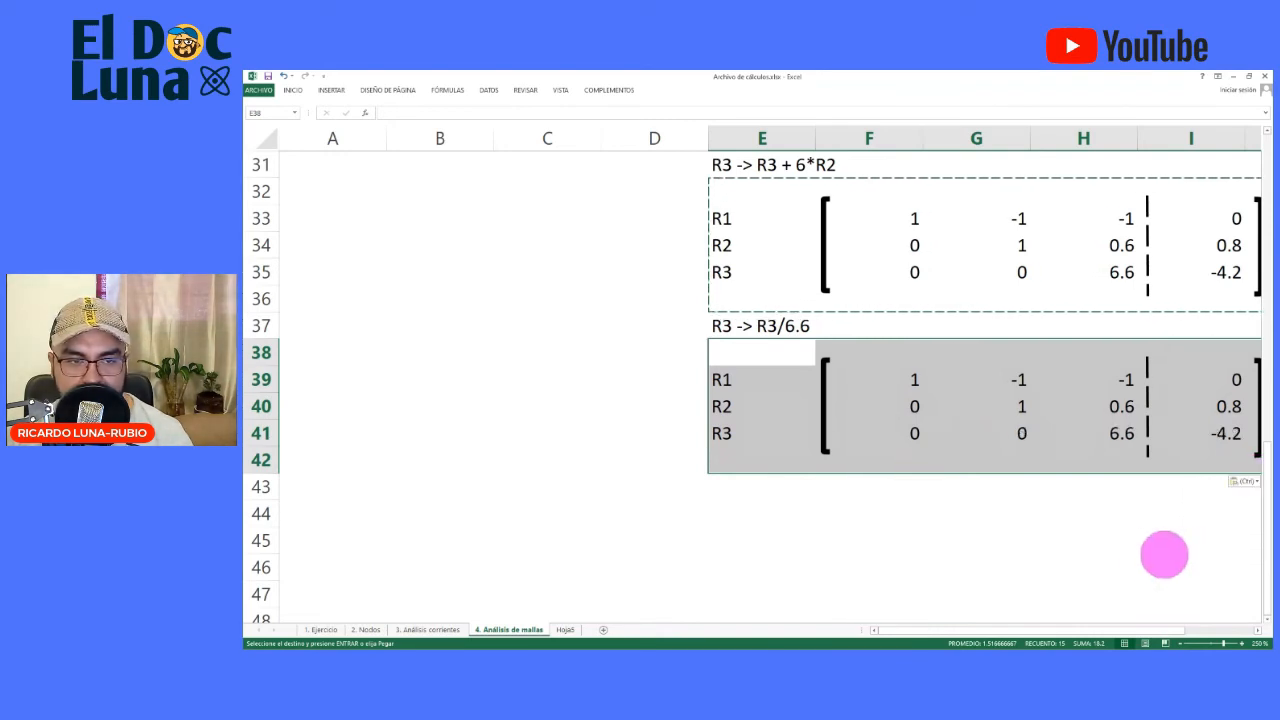
Copy the brackets and dashed divider from the matrix in rows 33 to 35 onto the matrix in rows 39 to 41
click(1062, 525)
click(823, 251)
click(825, 248)
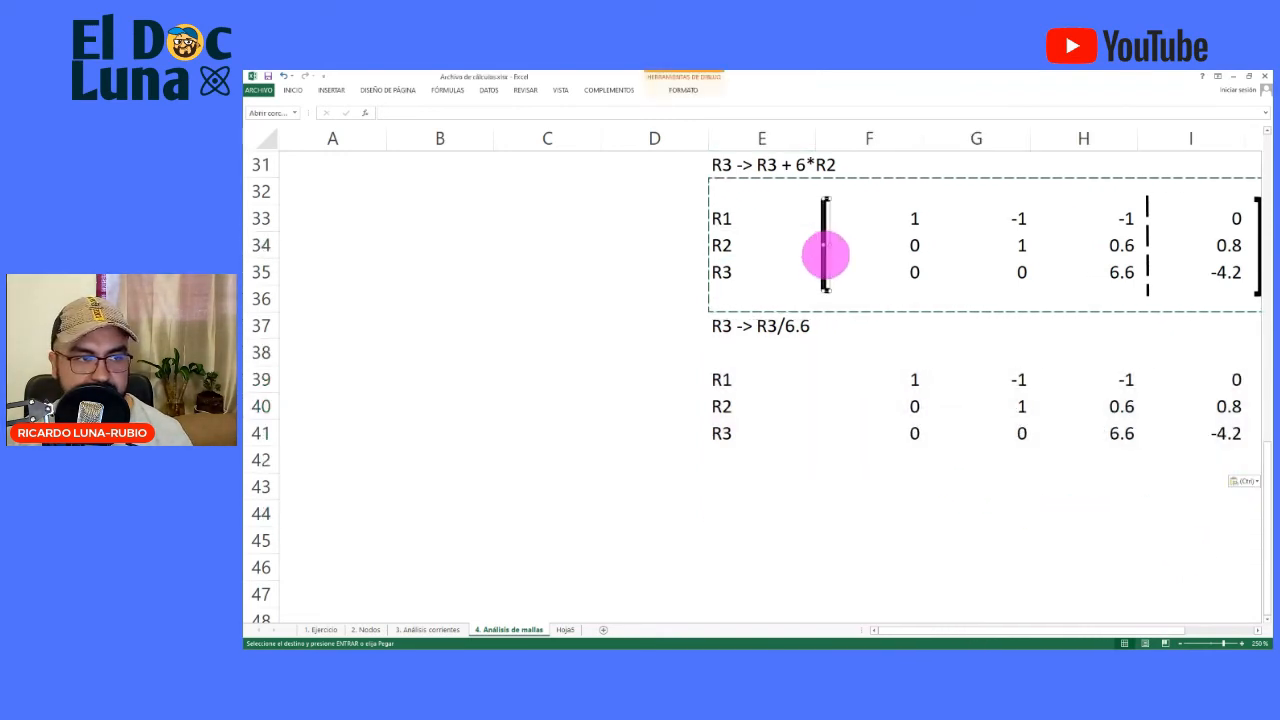
ctrl+click(1149, 255)
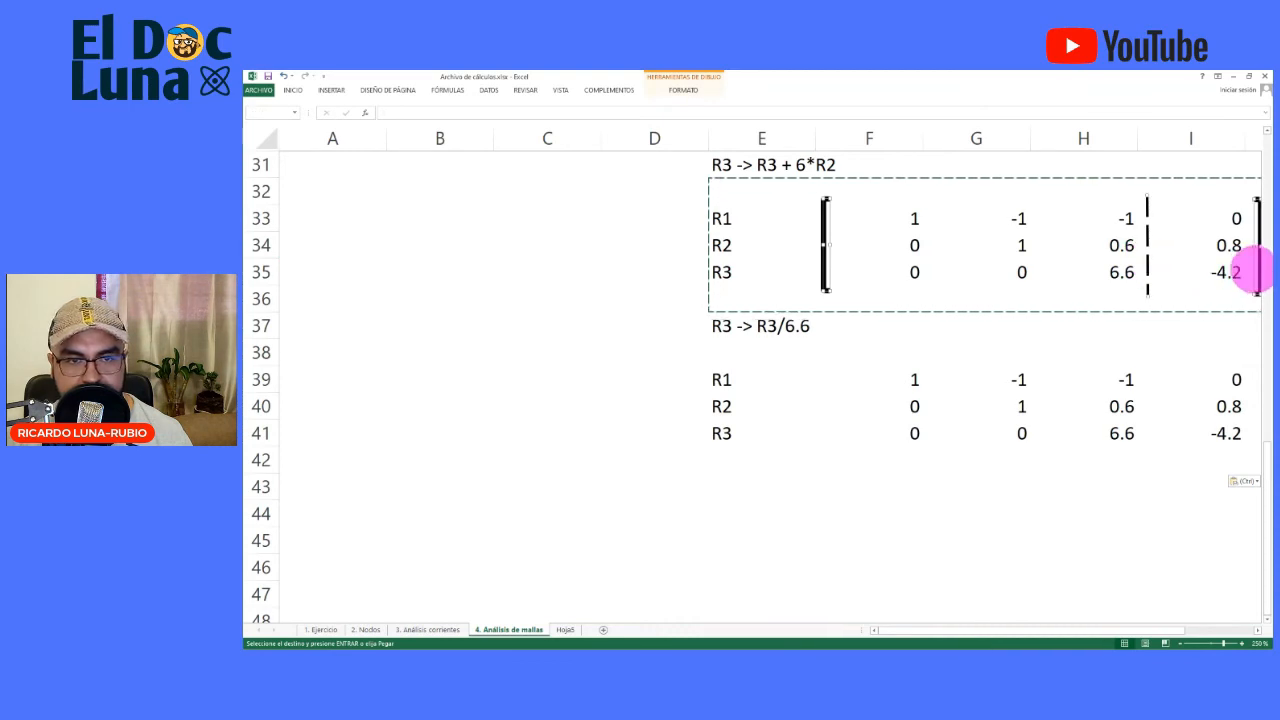
key(ctrl+v)
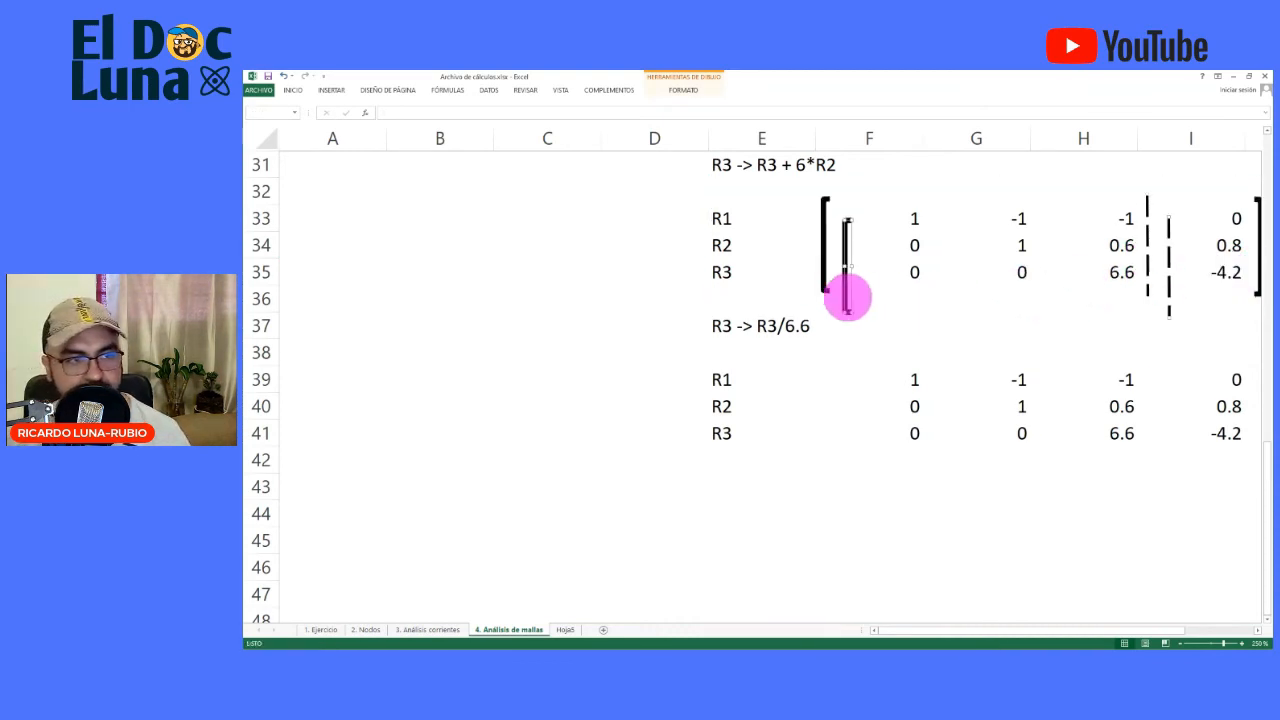
drag(846, 291, 823, 435)
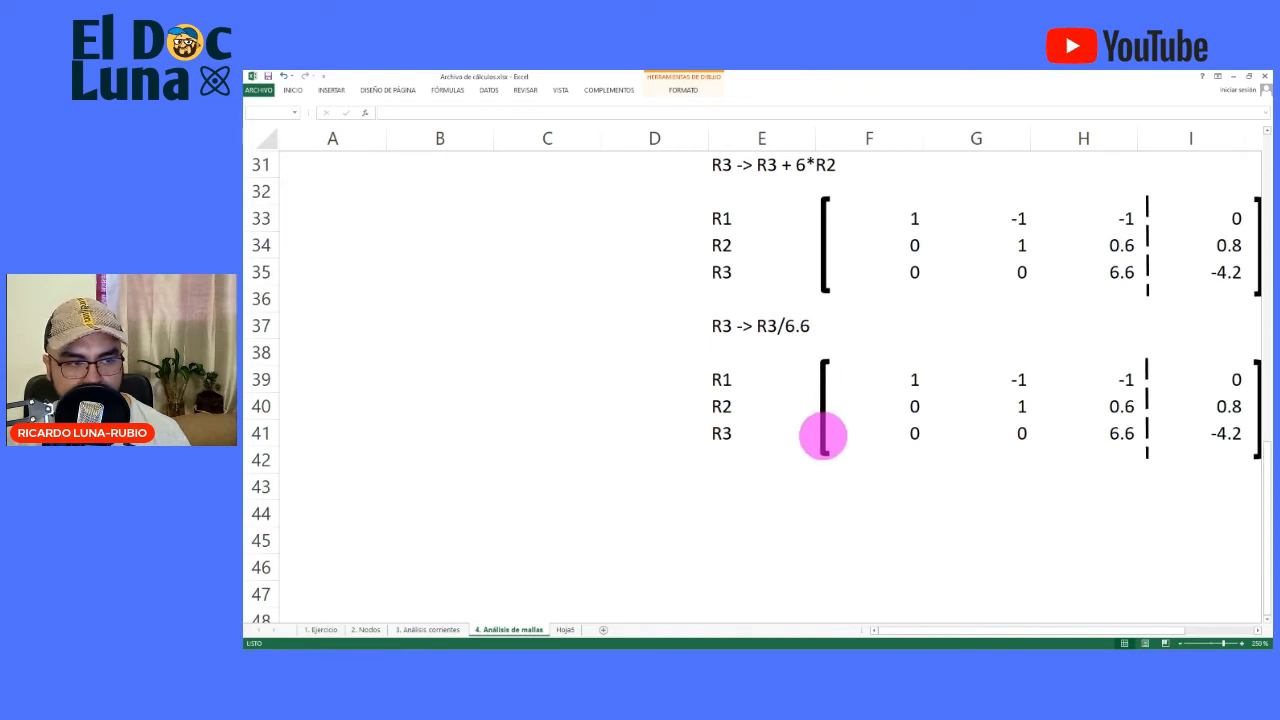
click(885, 486)
Replace the R3 values in F41 to I41 with the formula +F35/$H$35, entered in F41 and filled across
drag(891, 434, 1216, 432)
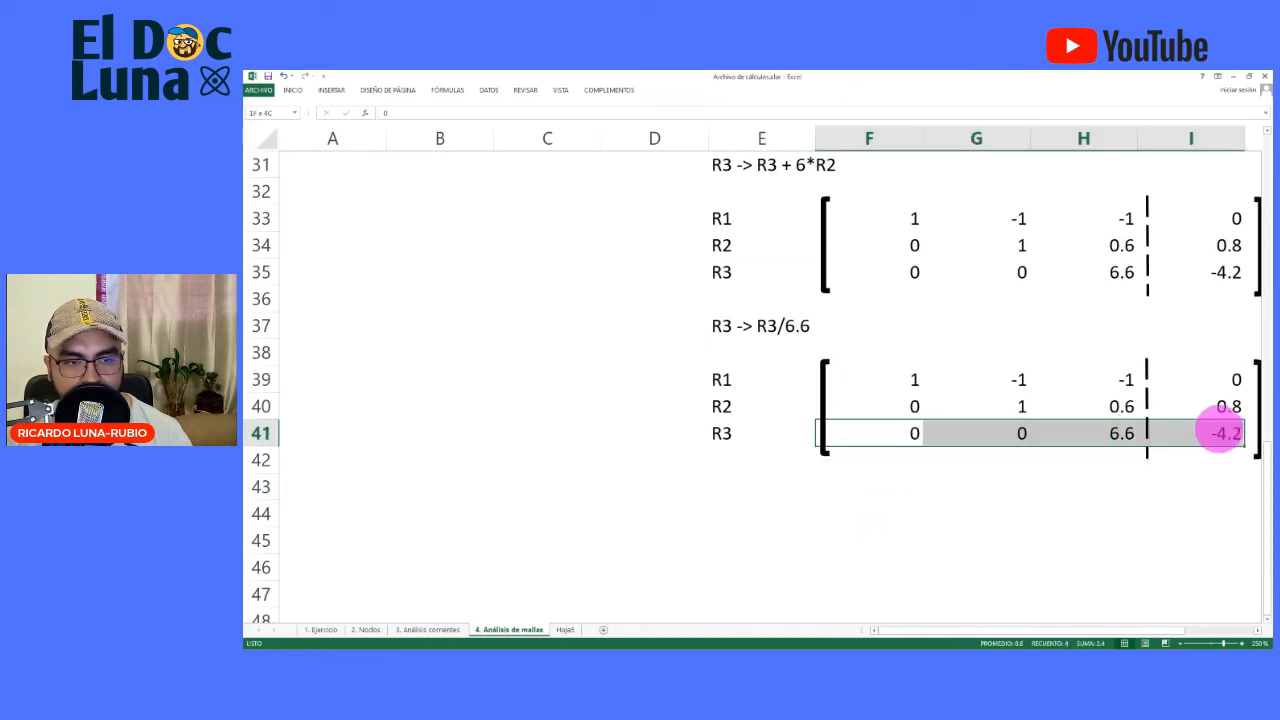
key(Delete)
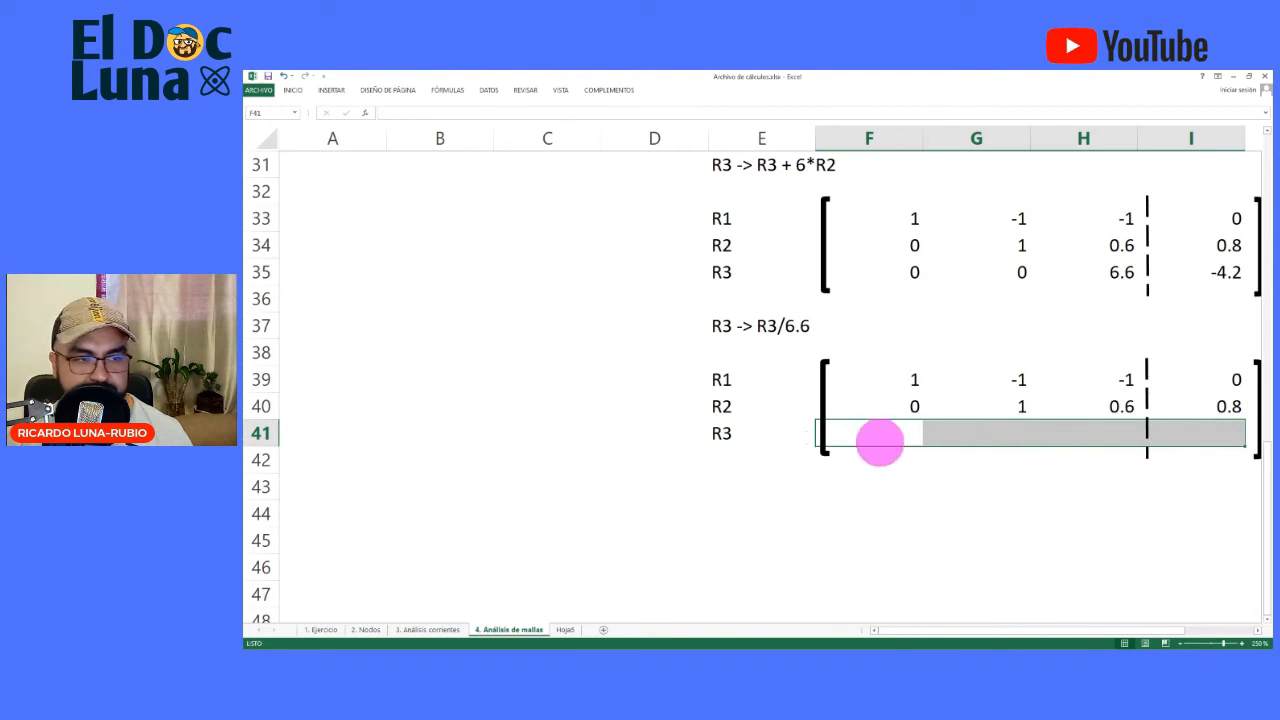
click(886, 440)
text(+)
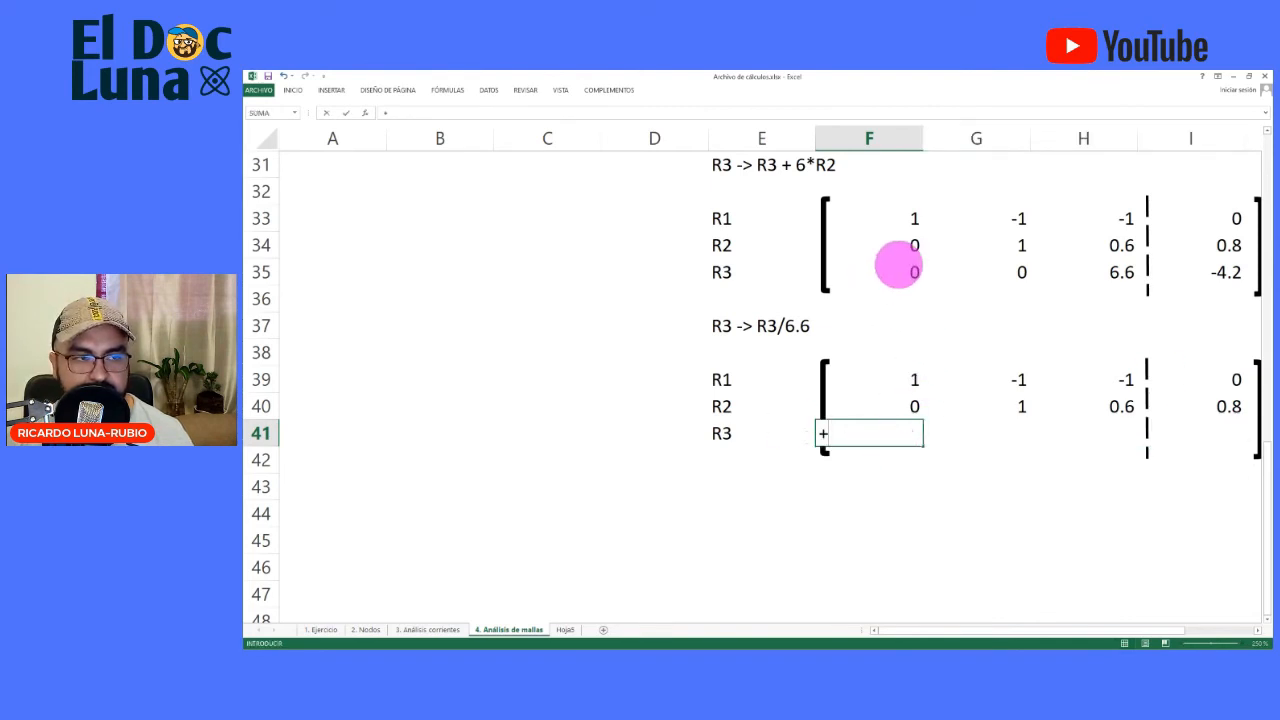
click(900, 275)
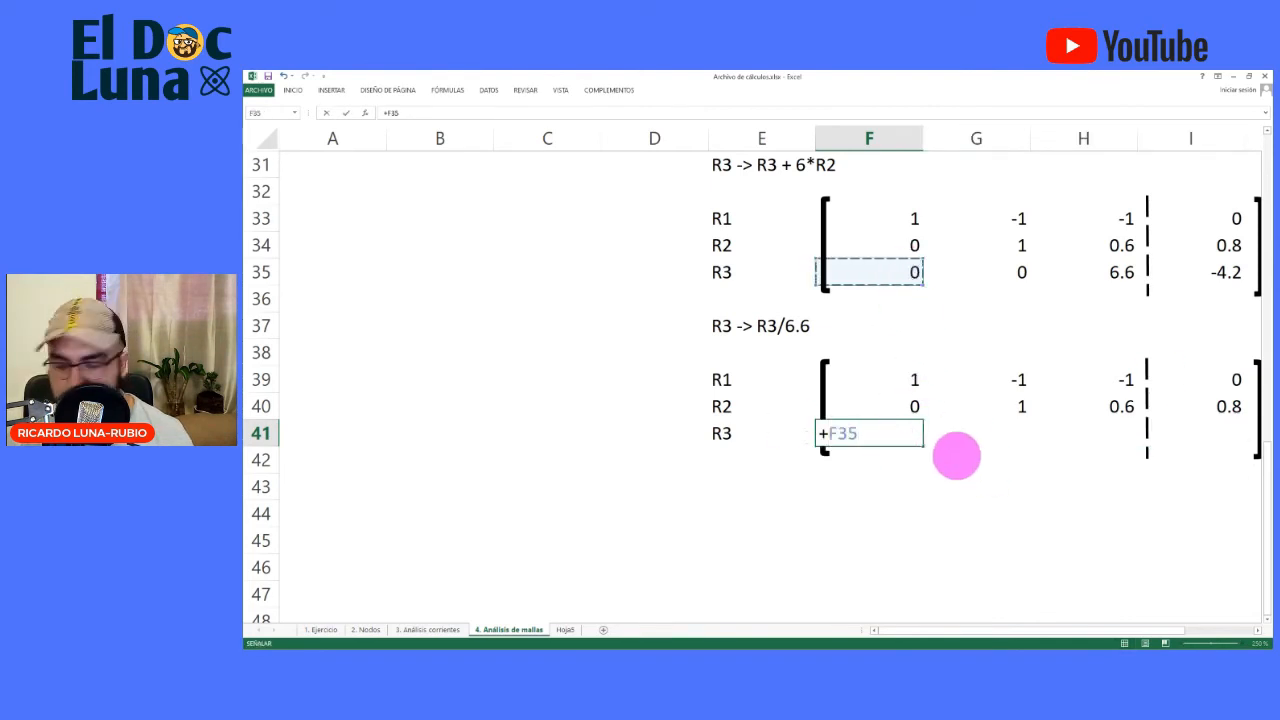
click(1125, 272)
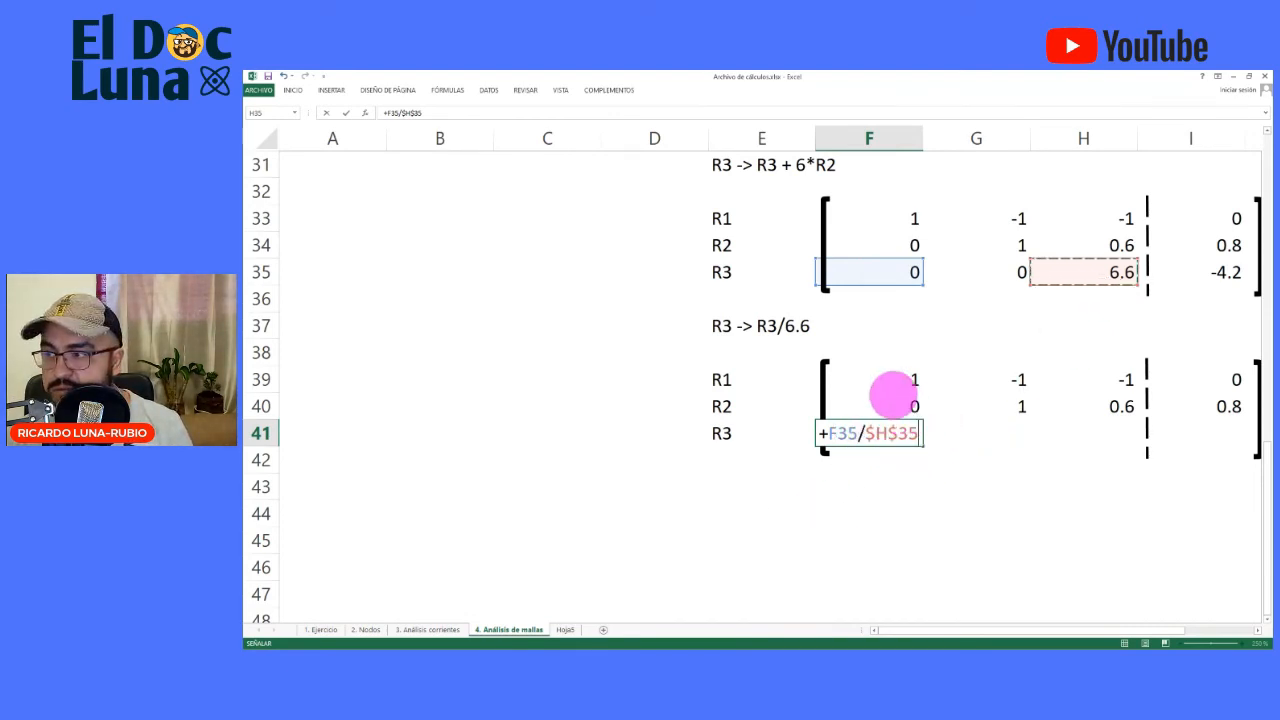
key(Return)
key(Up)
drag(921, 446, 1235, 440)
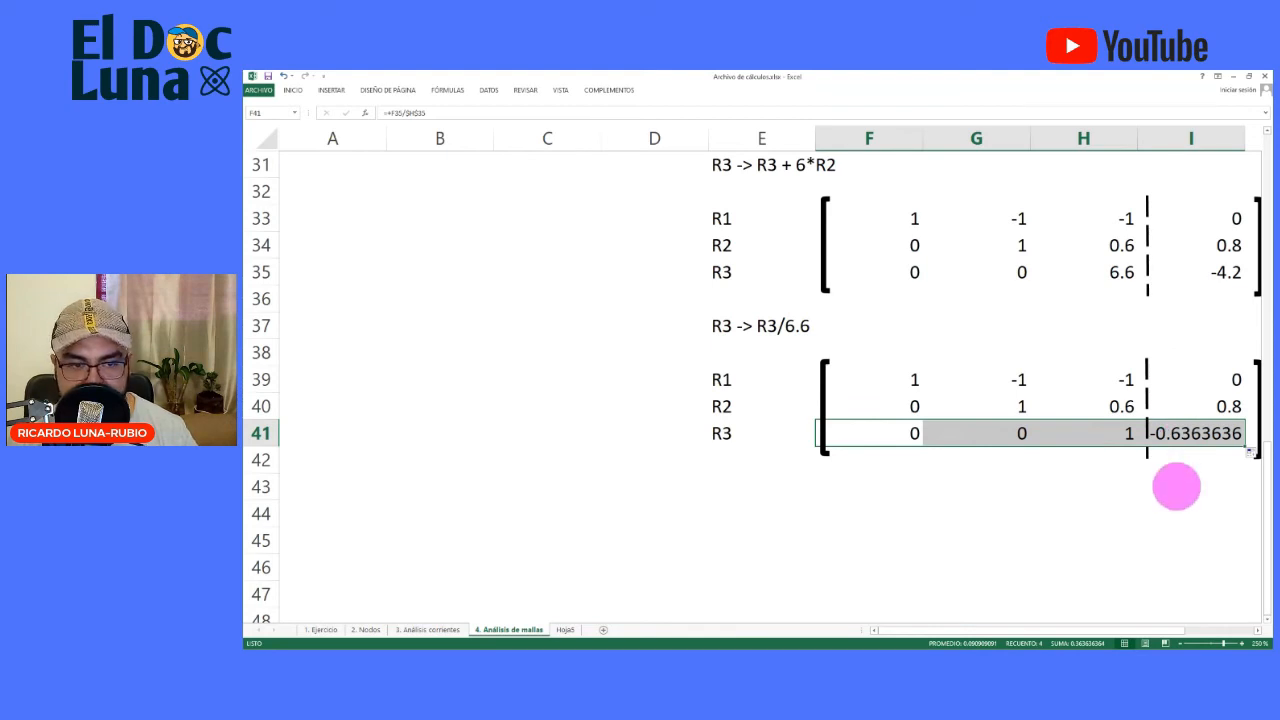
Write the row operation "R1 -> R1+R2" in E43 below the matrix
click(762, 486)
text(R)
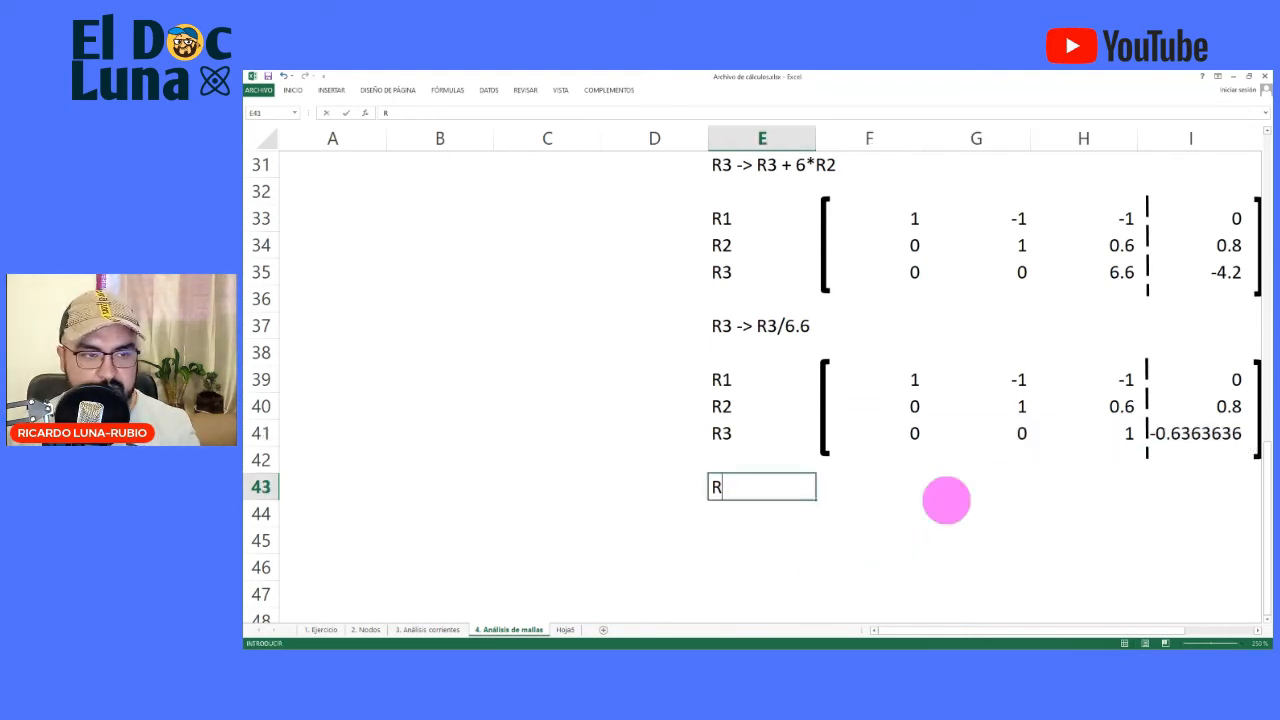
text(1 -)
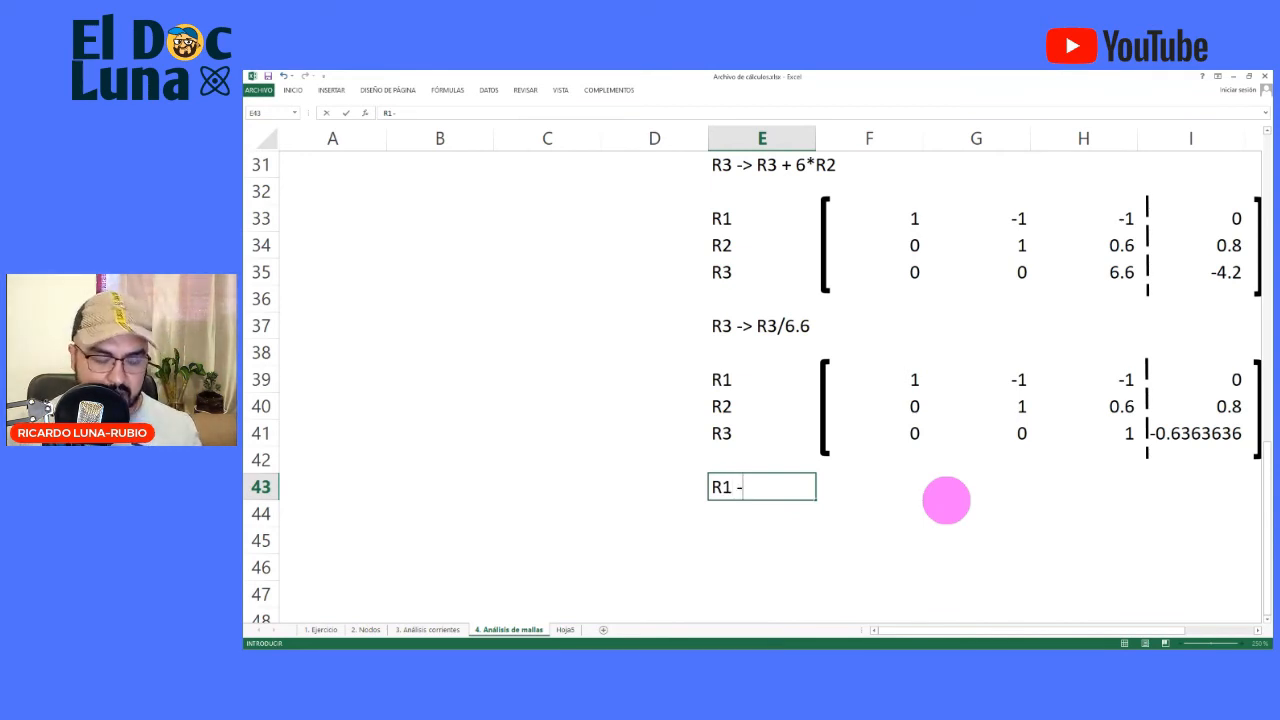
text(> R1+)
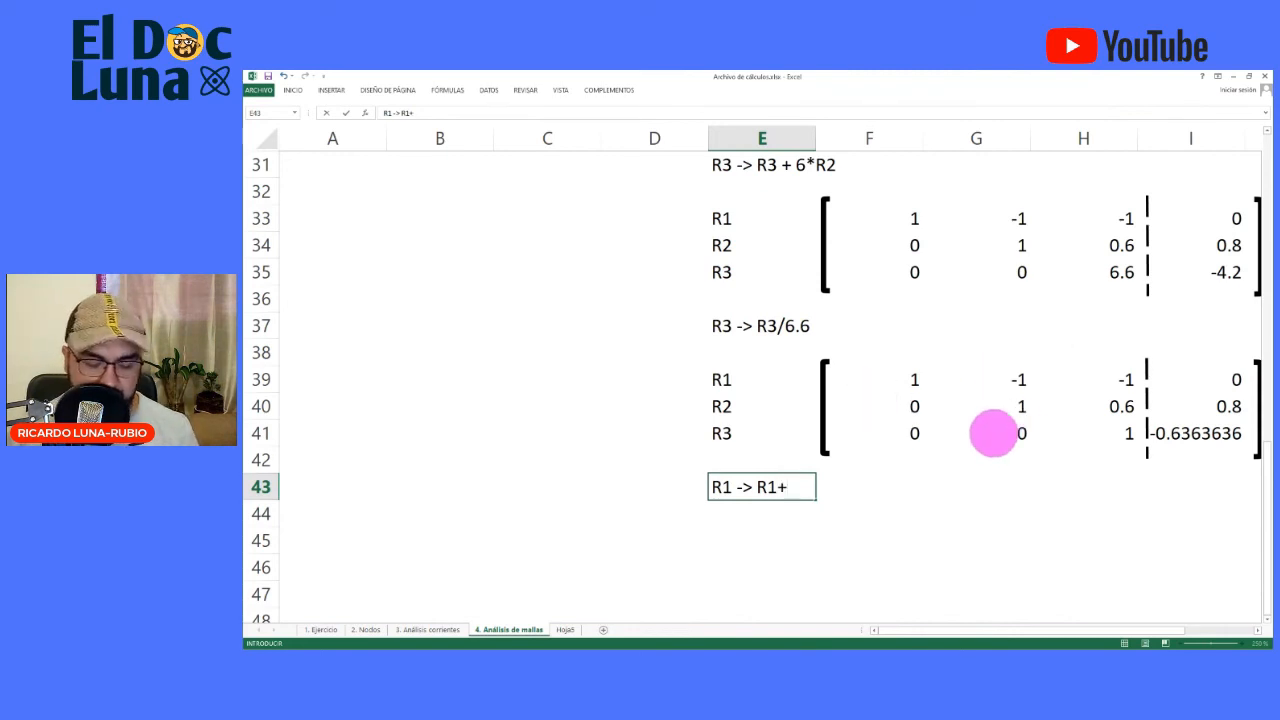
text(2)
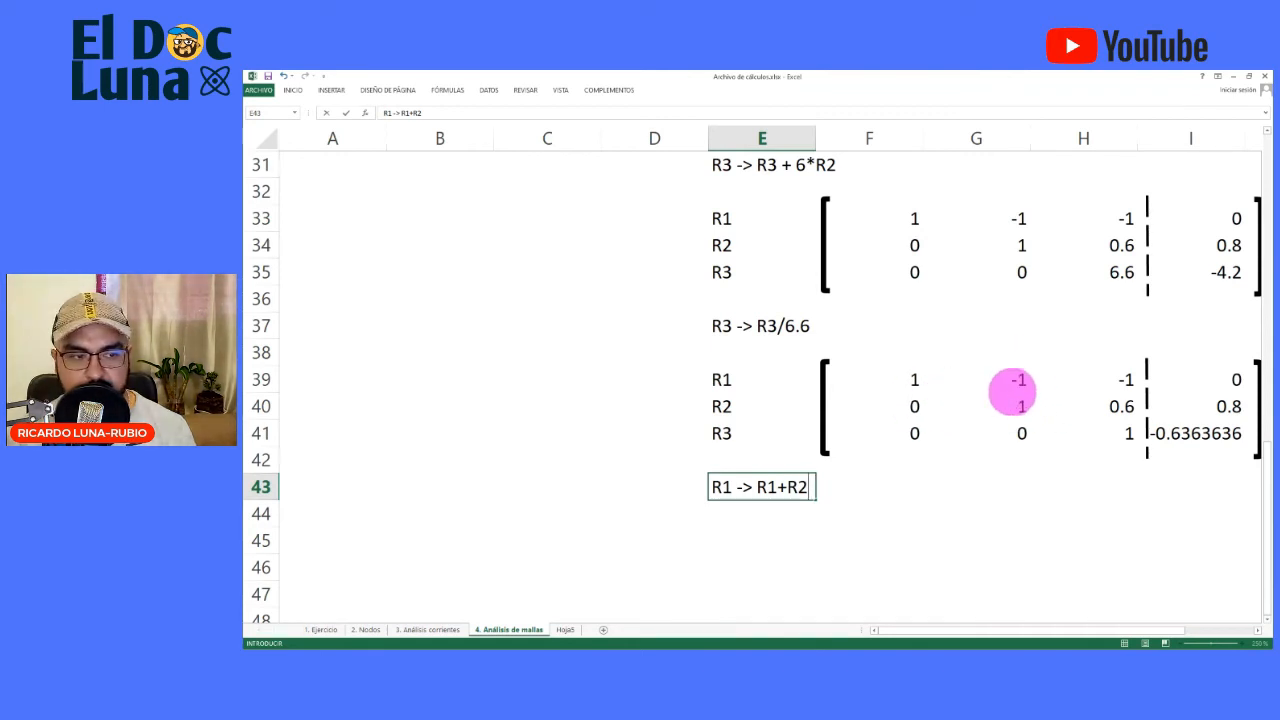
key(Return)
Copy the labelled matrix in rows 38 to 42 and paste it as values only starting at E44
drag(790, 358, 1062, 460)
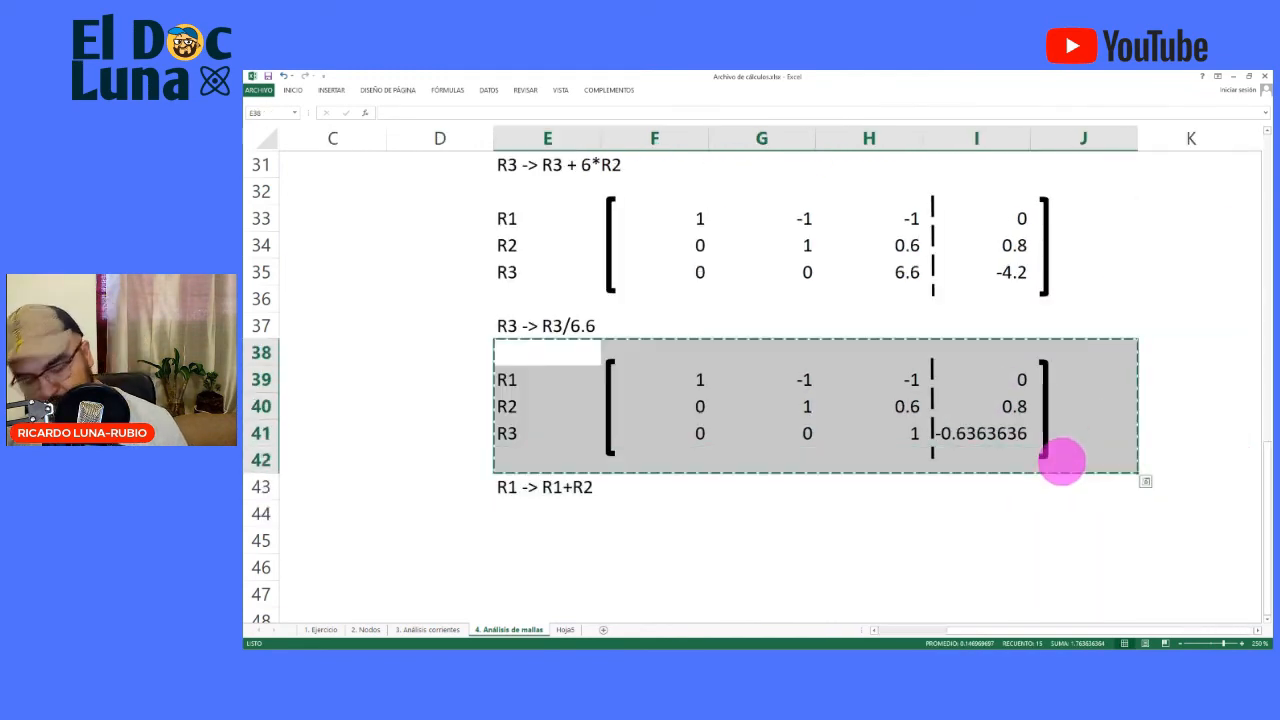
key(ctrl+c)
click(514, 514)
key(ctrl+v)
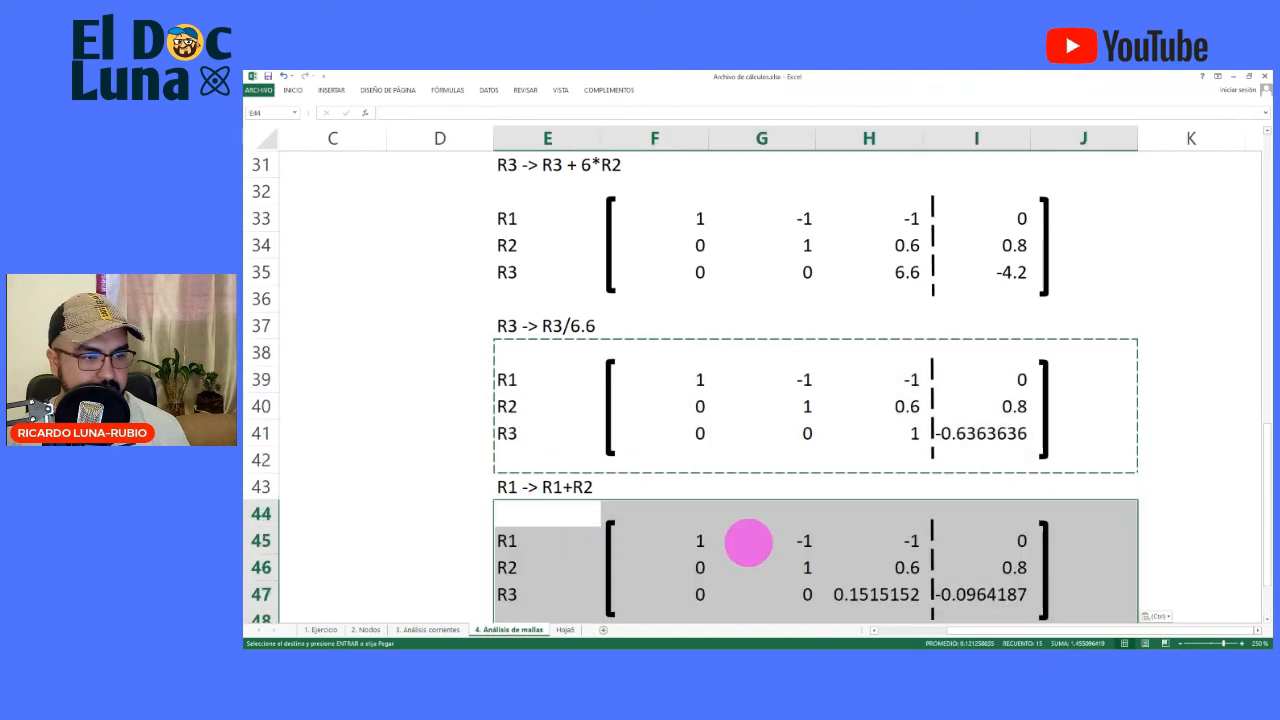
scroll(1074, 591, down, 2)
click(1158, 480)
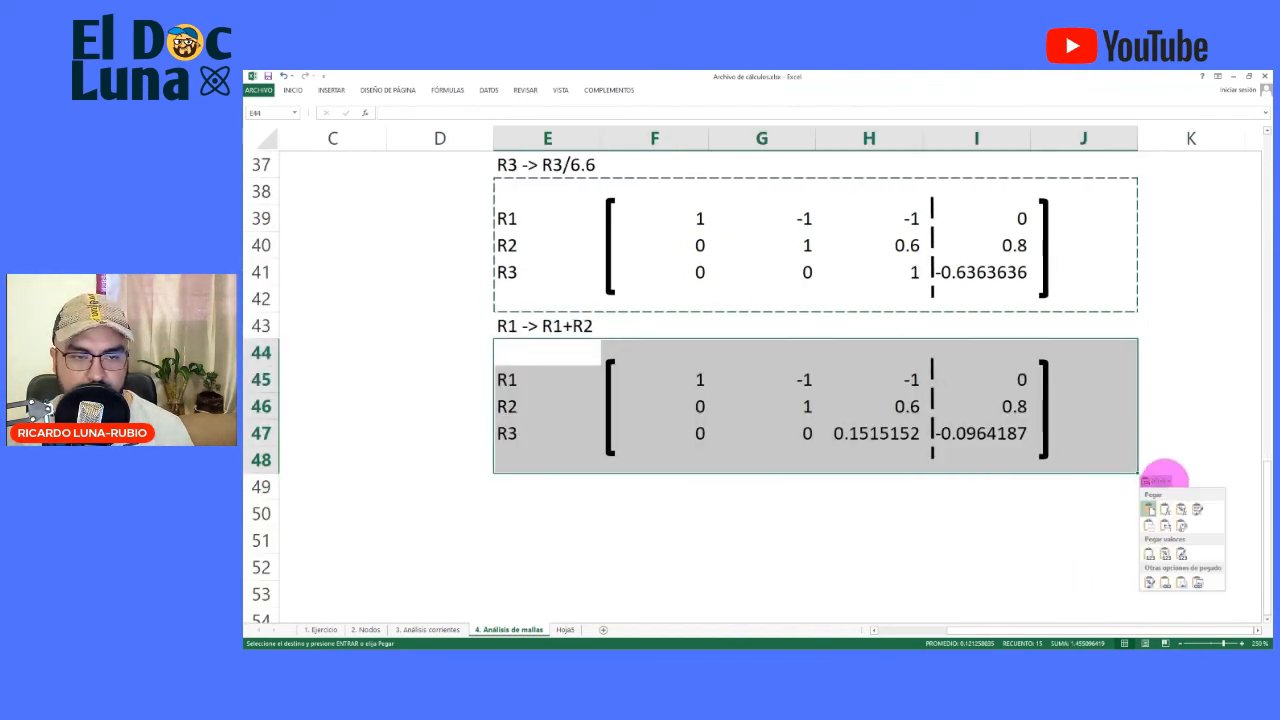
click(1149, 553)
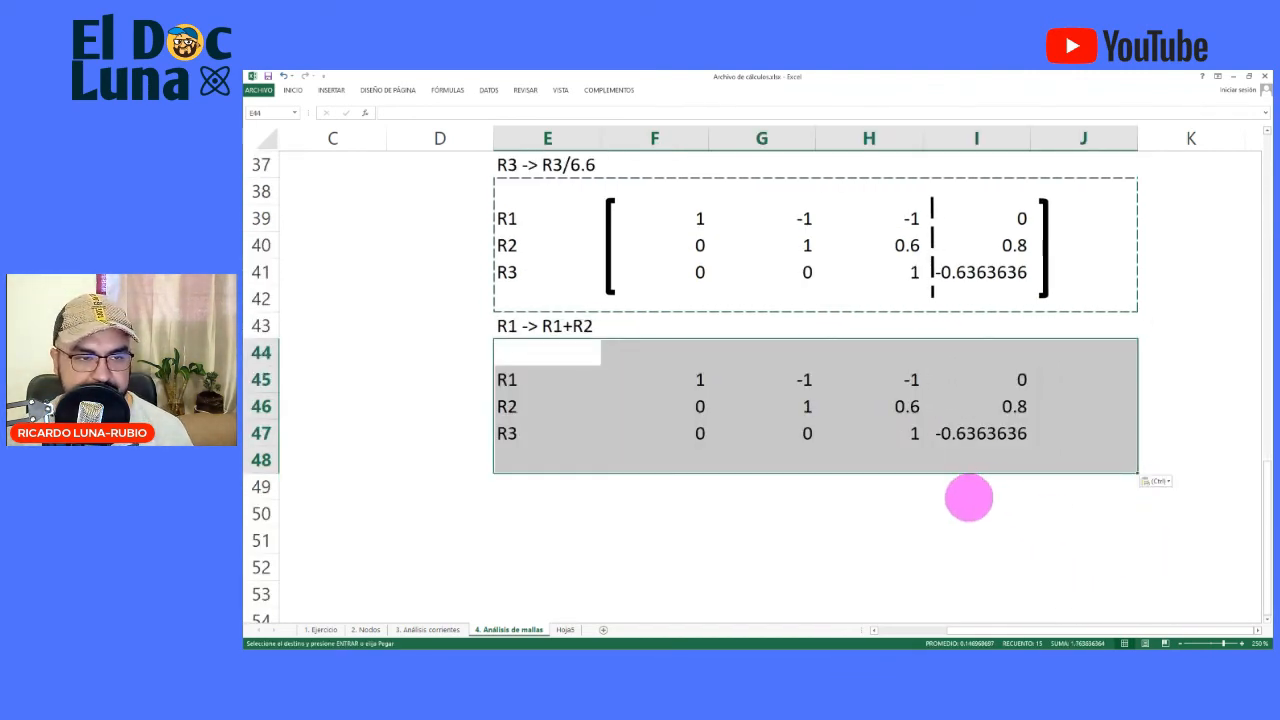
click(624, 322)
click(608, 276)
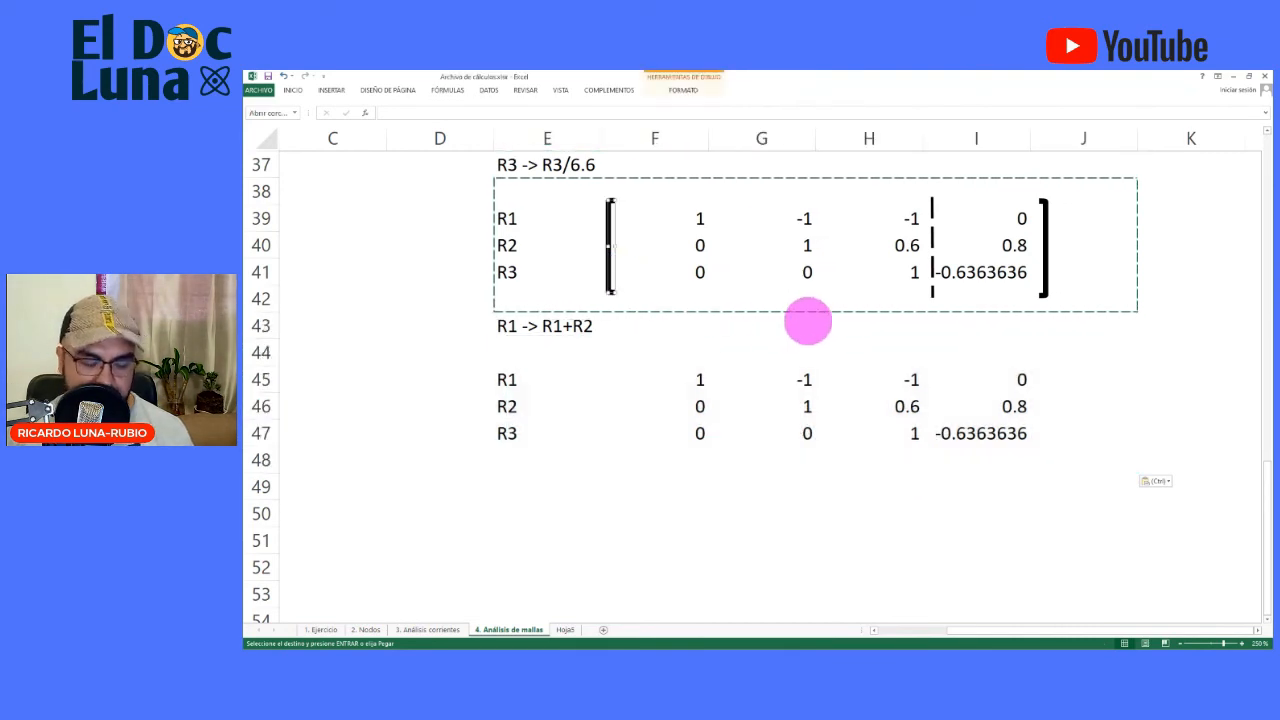
key(ctrl+c)
key(ctrl+v)
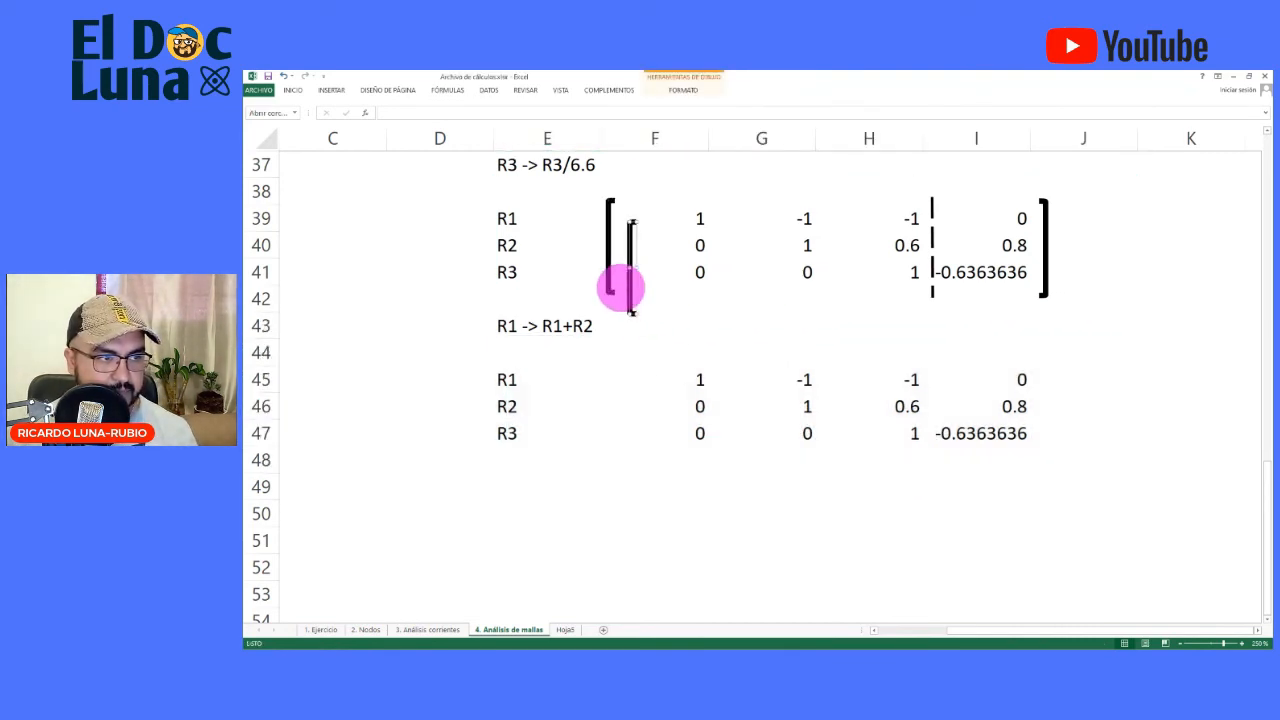
drag(648, 292, 628, 272)
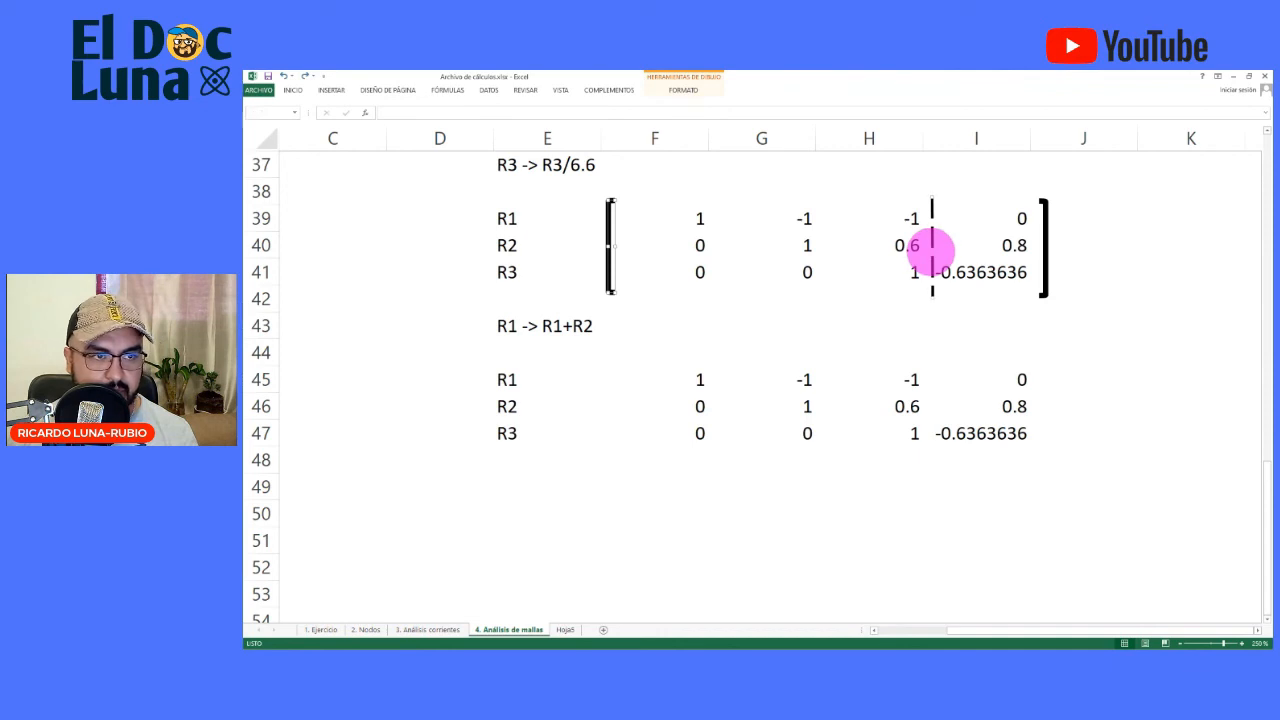
Copy both brackets and the dashed divider from rows 39 to 41 and place them around the matrix in rows 45 to 47
ctrl+click(1050, 253)
key(ctrl+c)
key(ctrl+v)
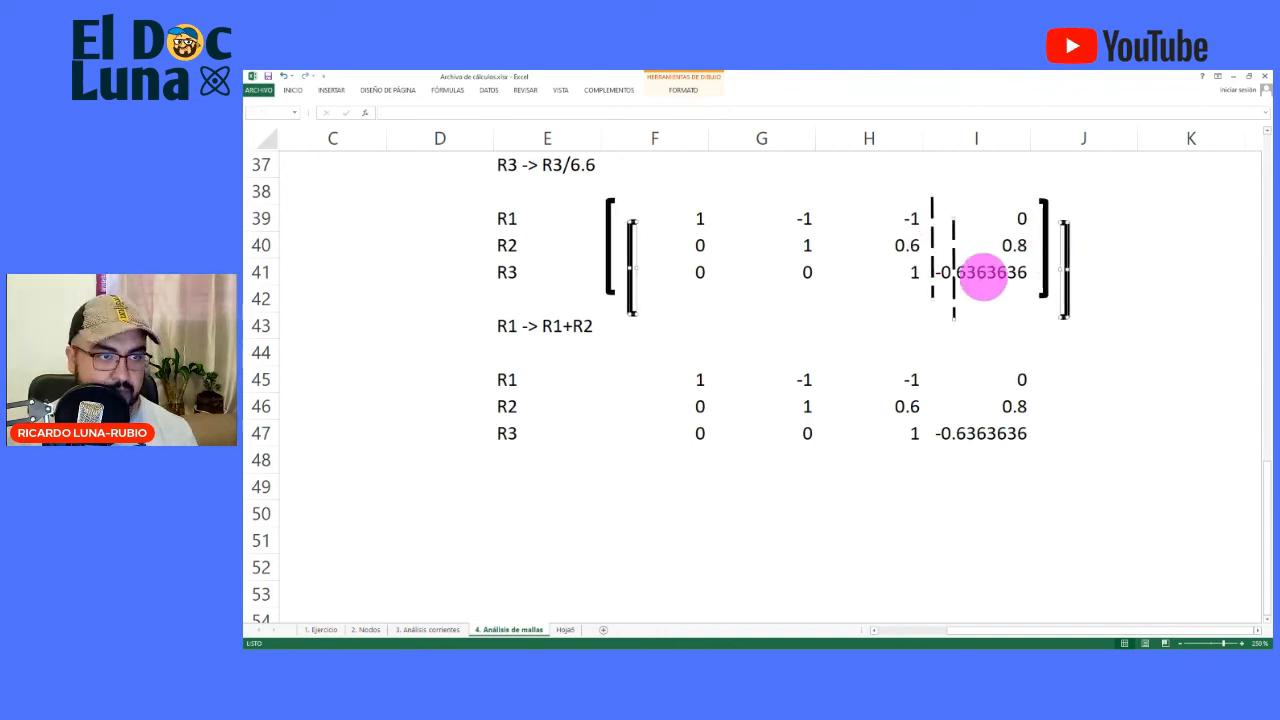
drag(953, 272, 908, 405)
click(854, 515)
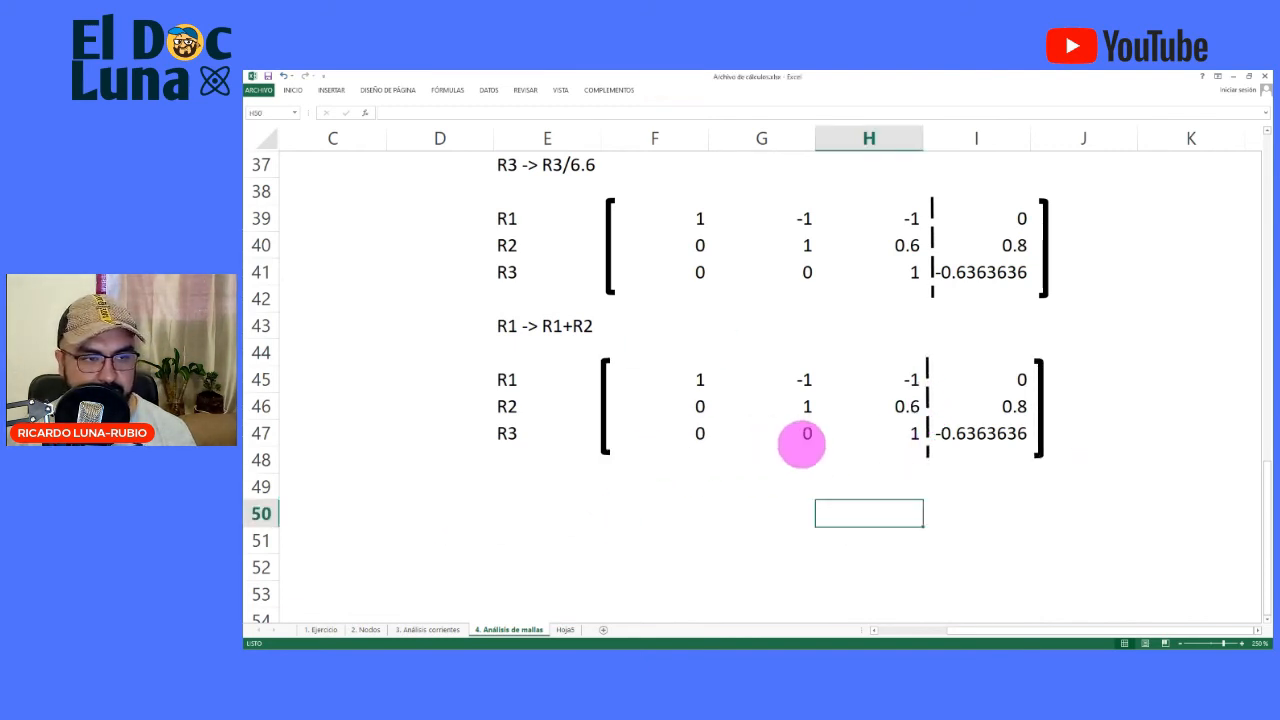
Replace the R1 values in F45 to I45 with the formula +F39+F46, entered in F45 and filled across
drag(652, 377, 971, 374)
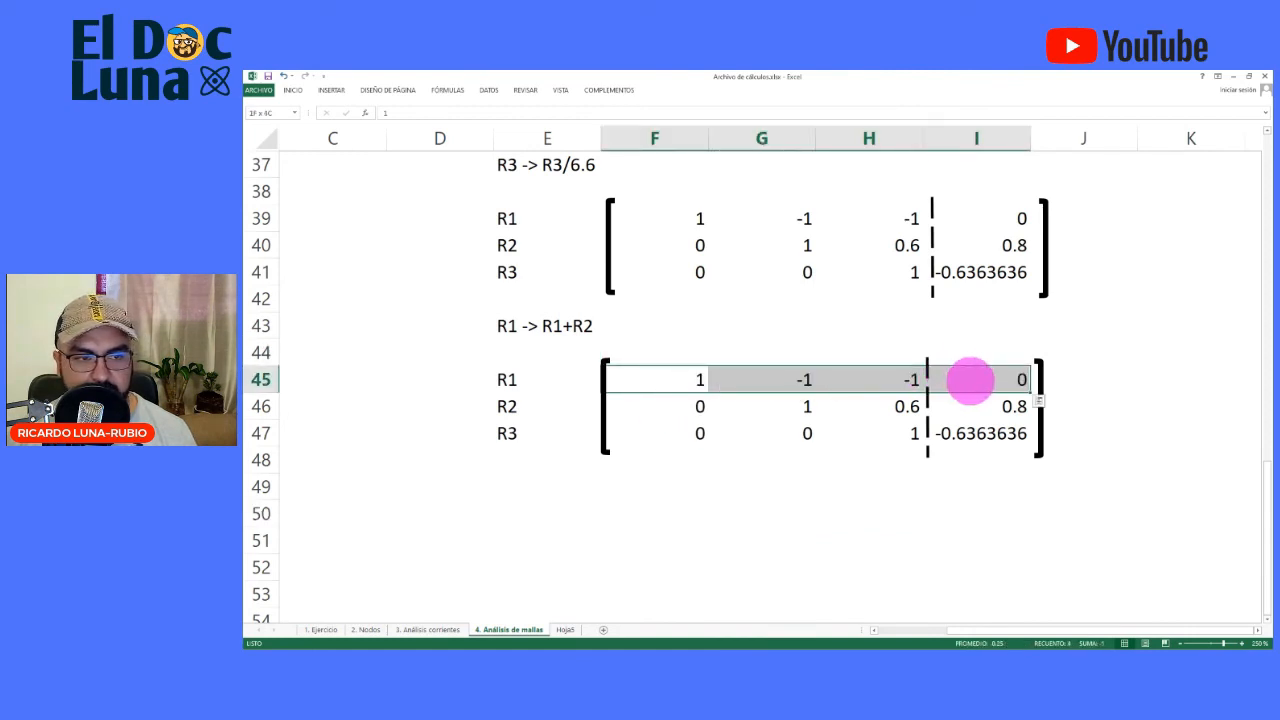
key(Tab)
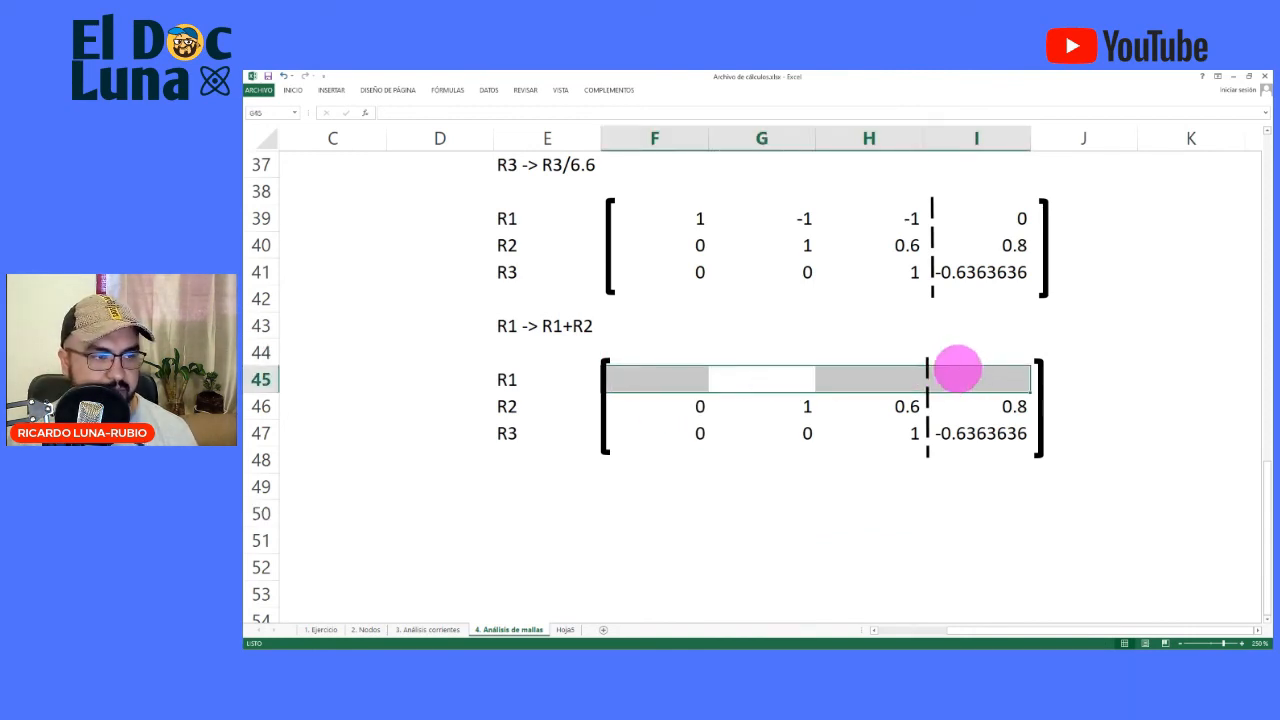
click(686, 412)
click(679, 378)
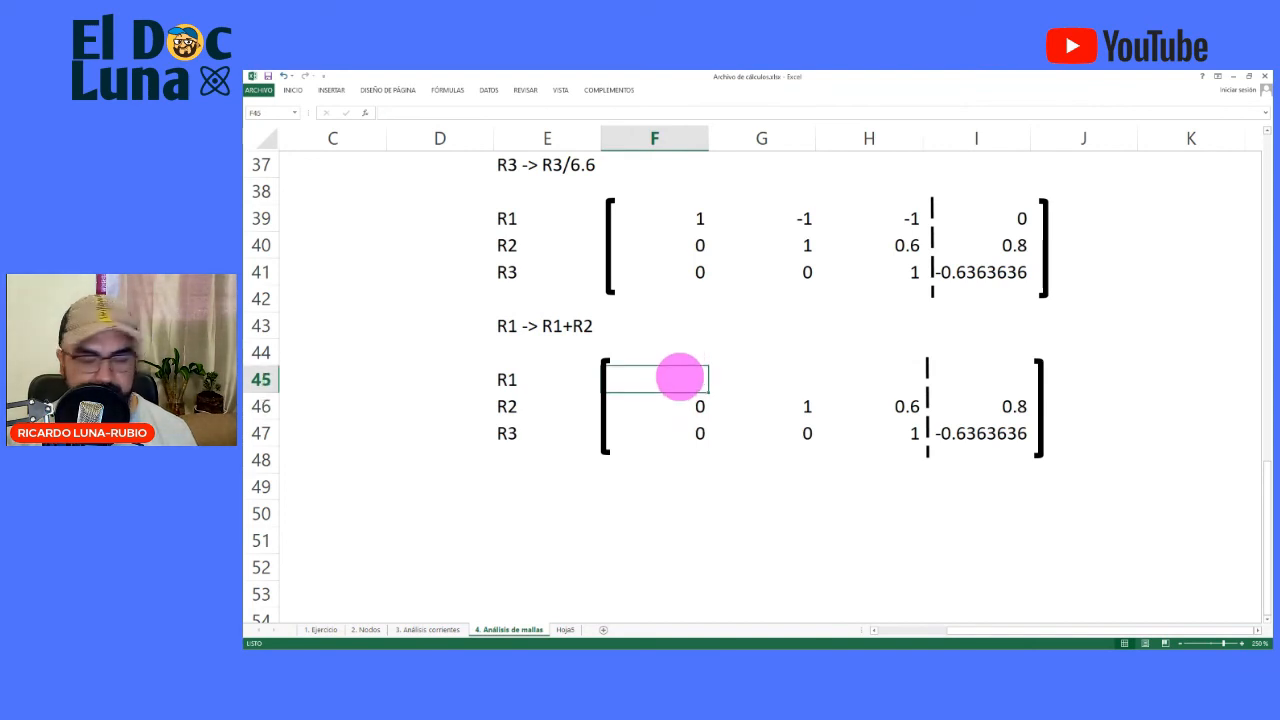
text(+)
click(686, 217)
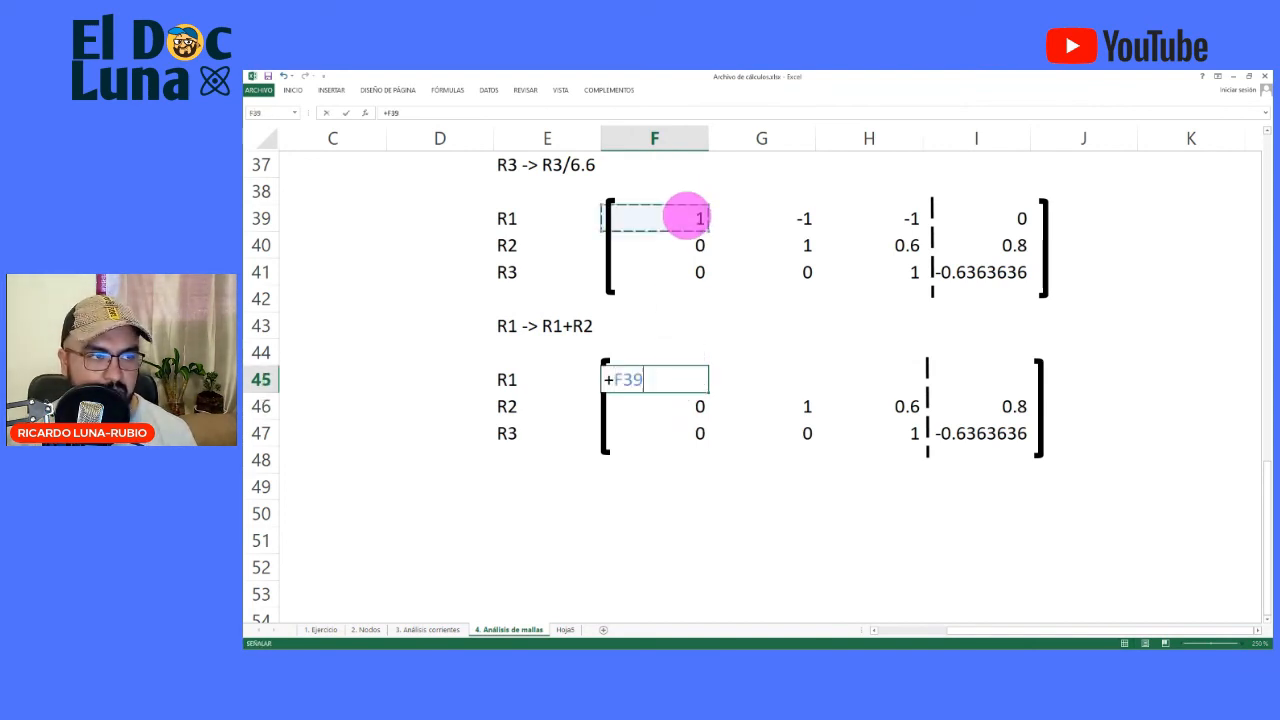
text(+)
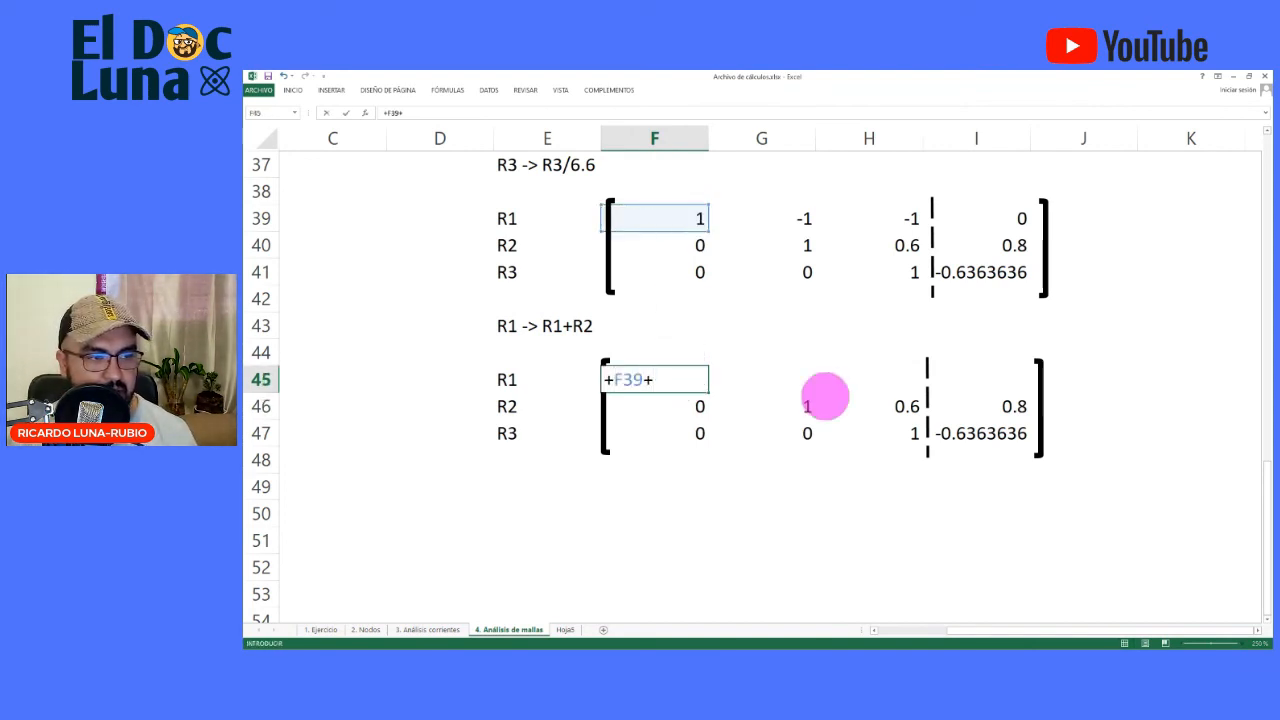
click(679, 406)
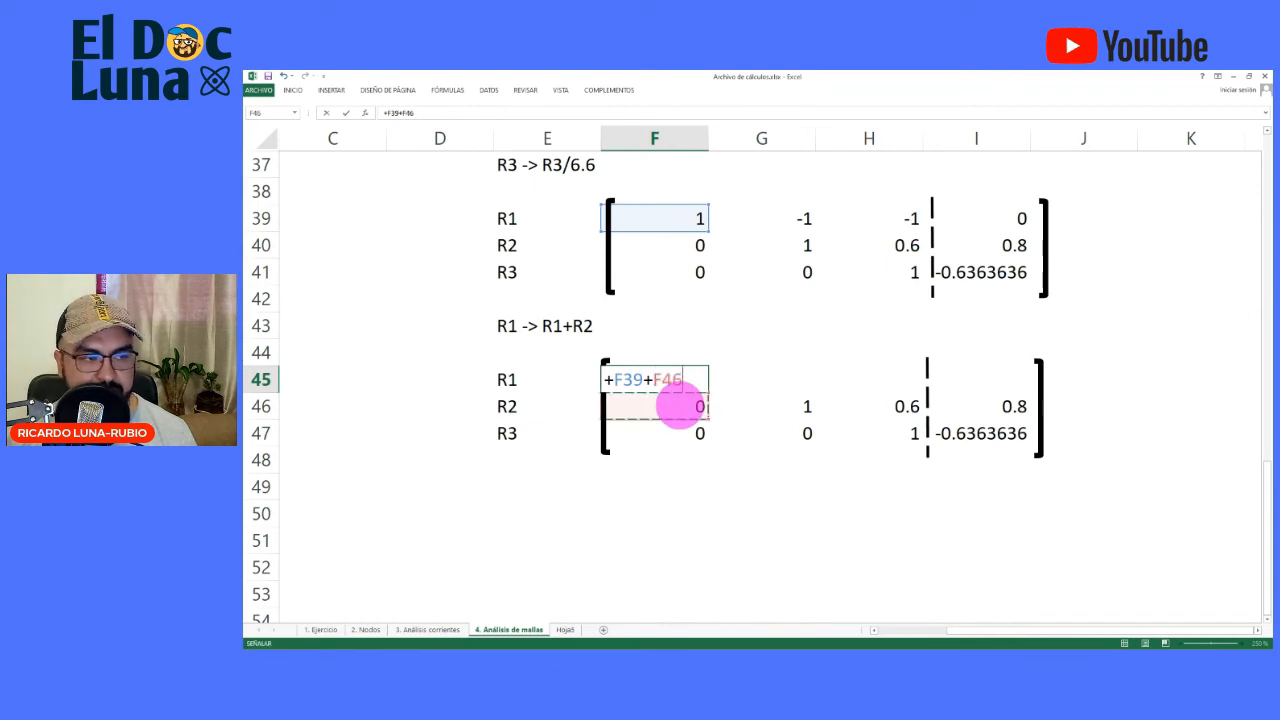
key(Return)
key(Up)
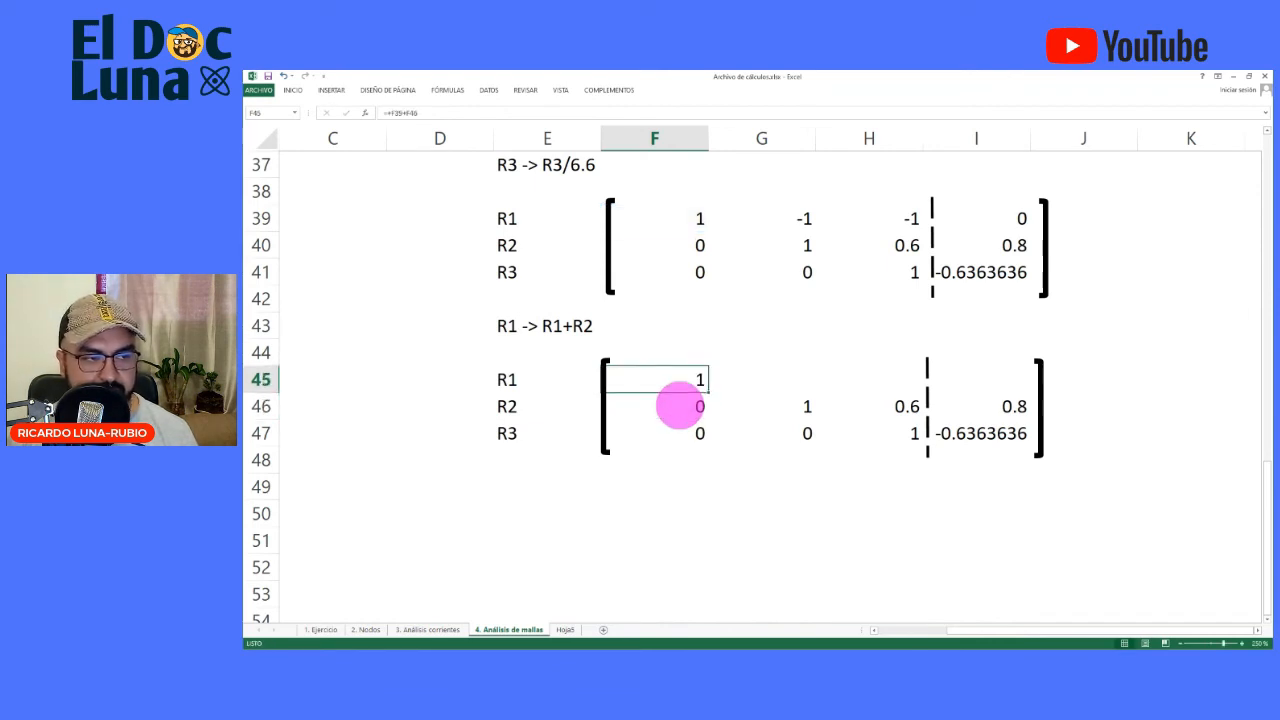
drag(707, 392, 1010, 385)
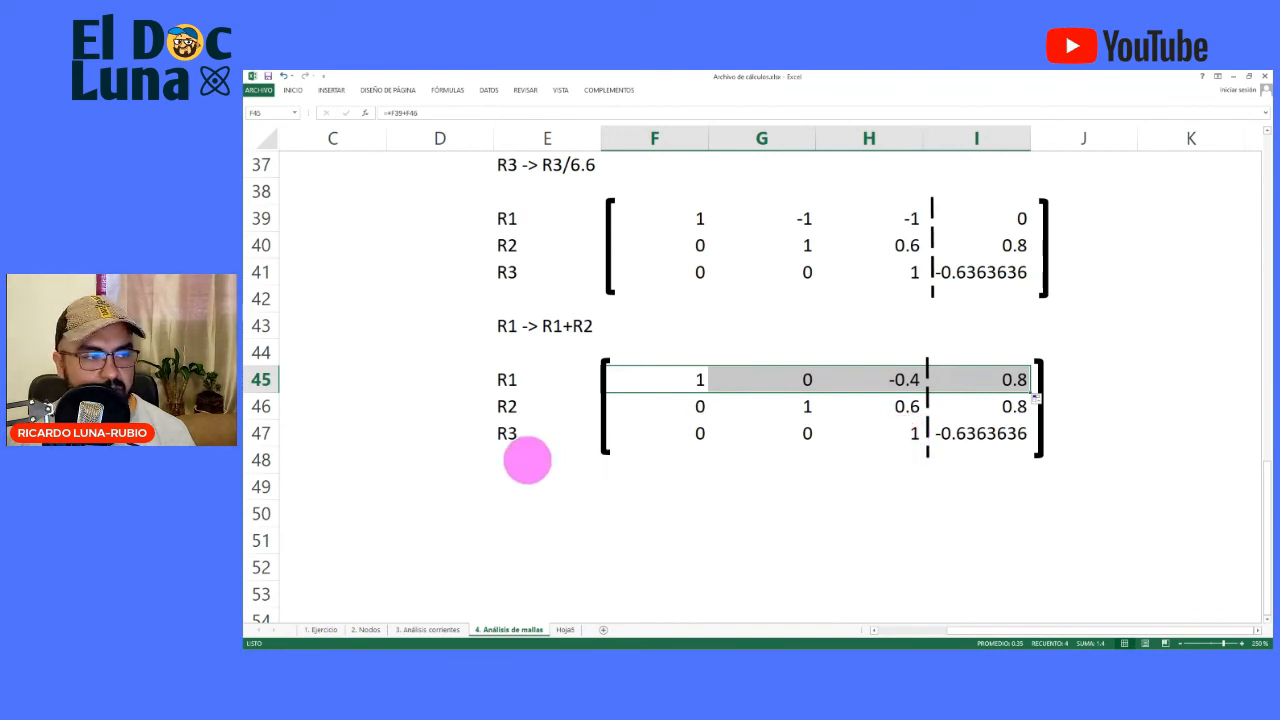
Write the row operation "R1 -> R1 + 0.4*R3" in E49 below the matrix
click(508, 484)
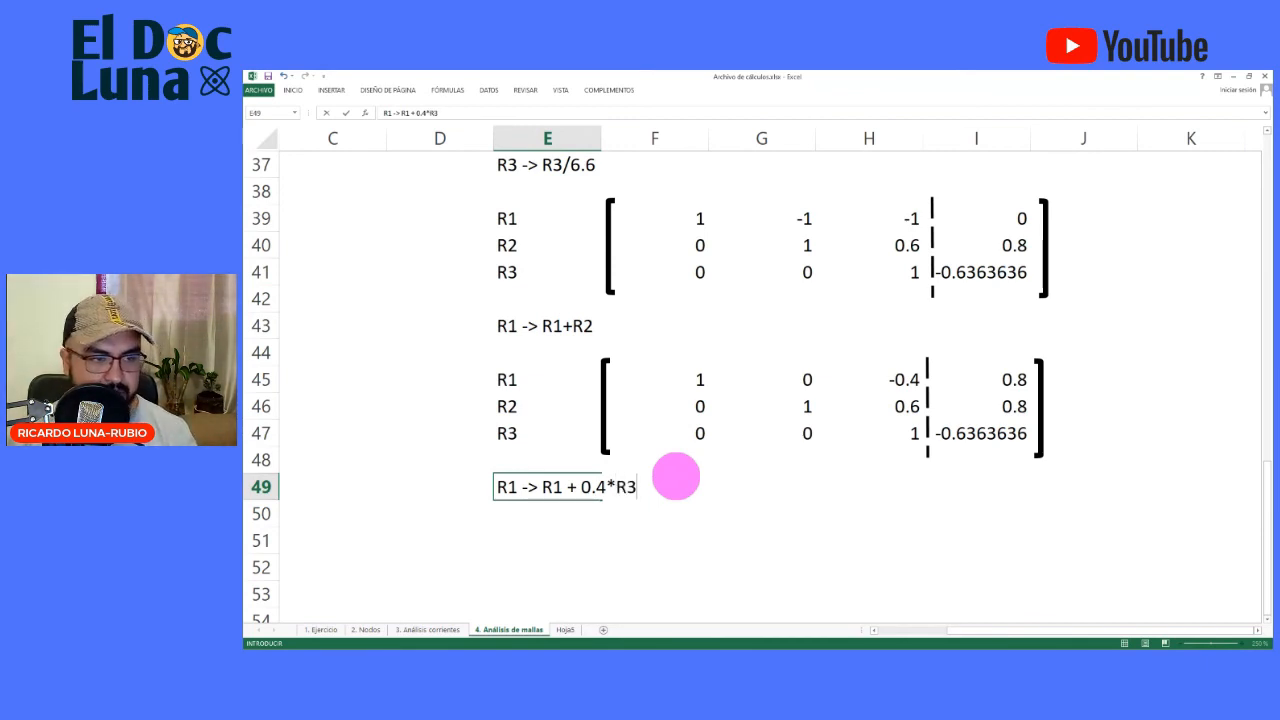
key(Return)
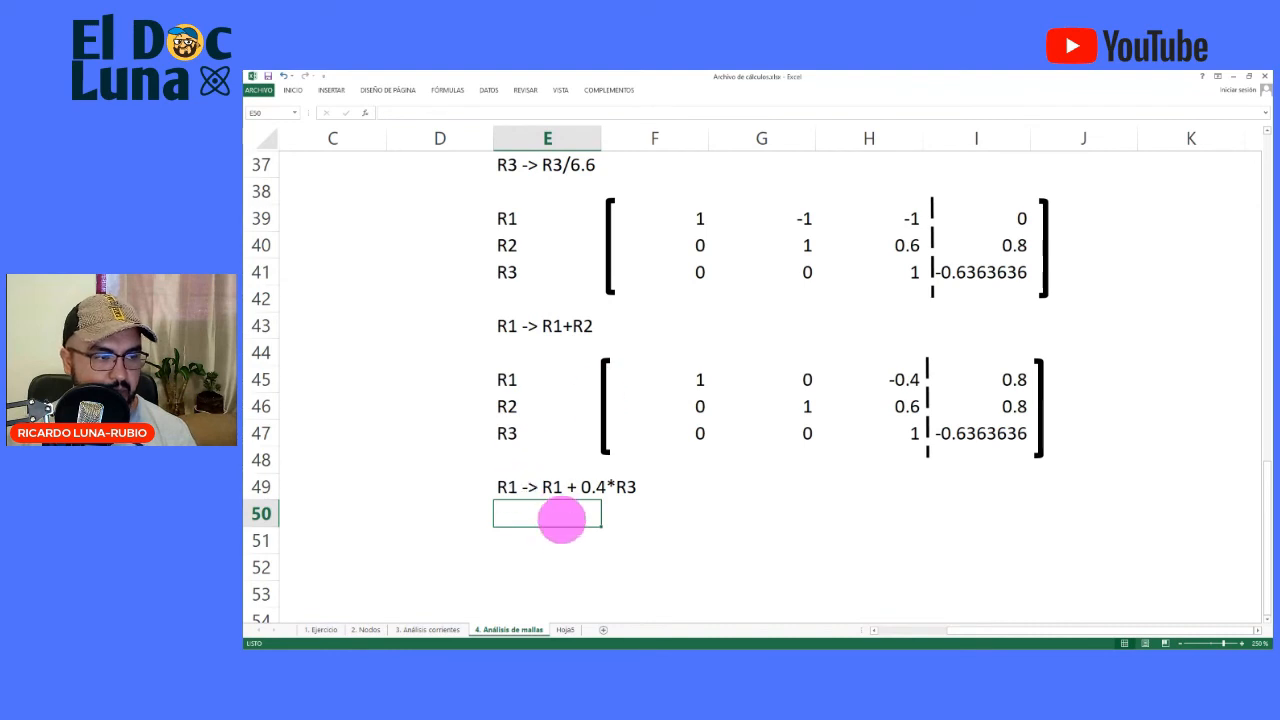
Copy the labelled matrix in rows 44 to 48 and paste it as values only starting at E50
drag(510, 351, 1070, 462)
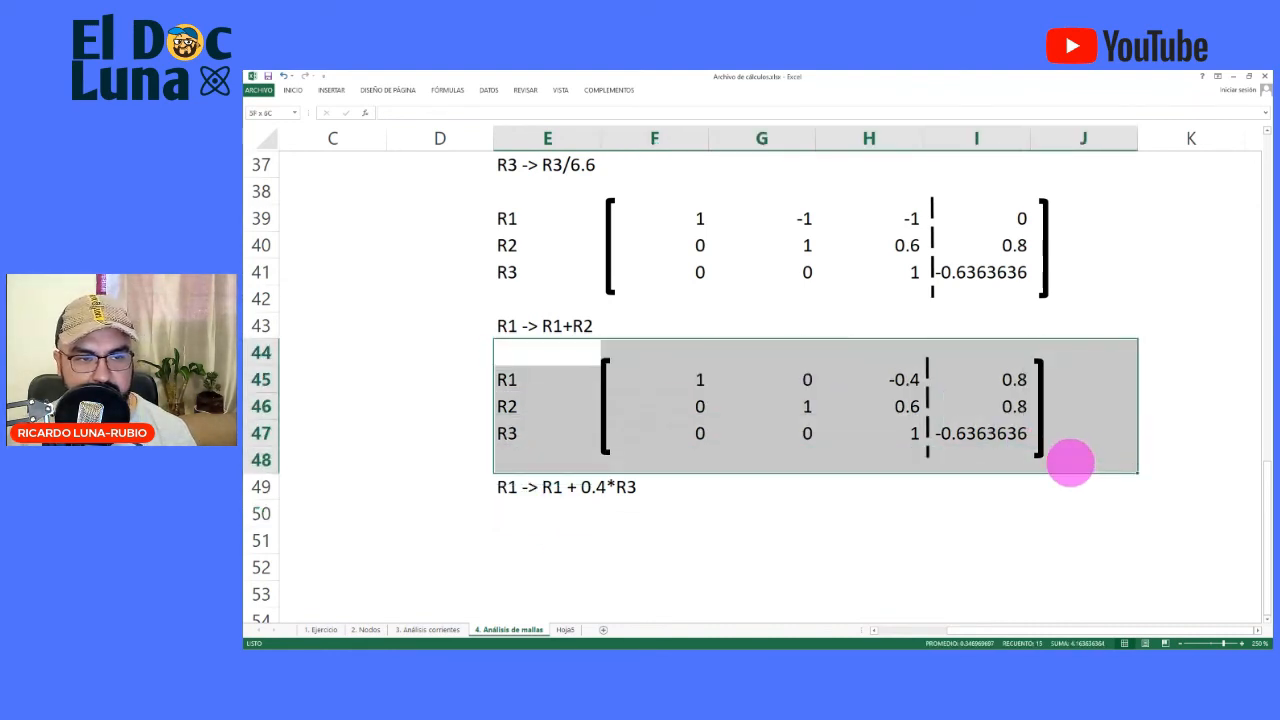
key(ctrl+c)
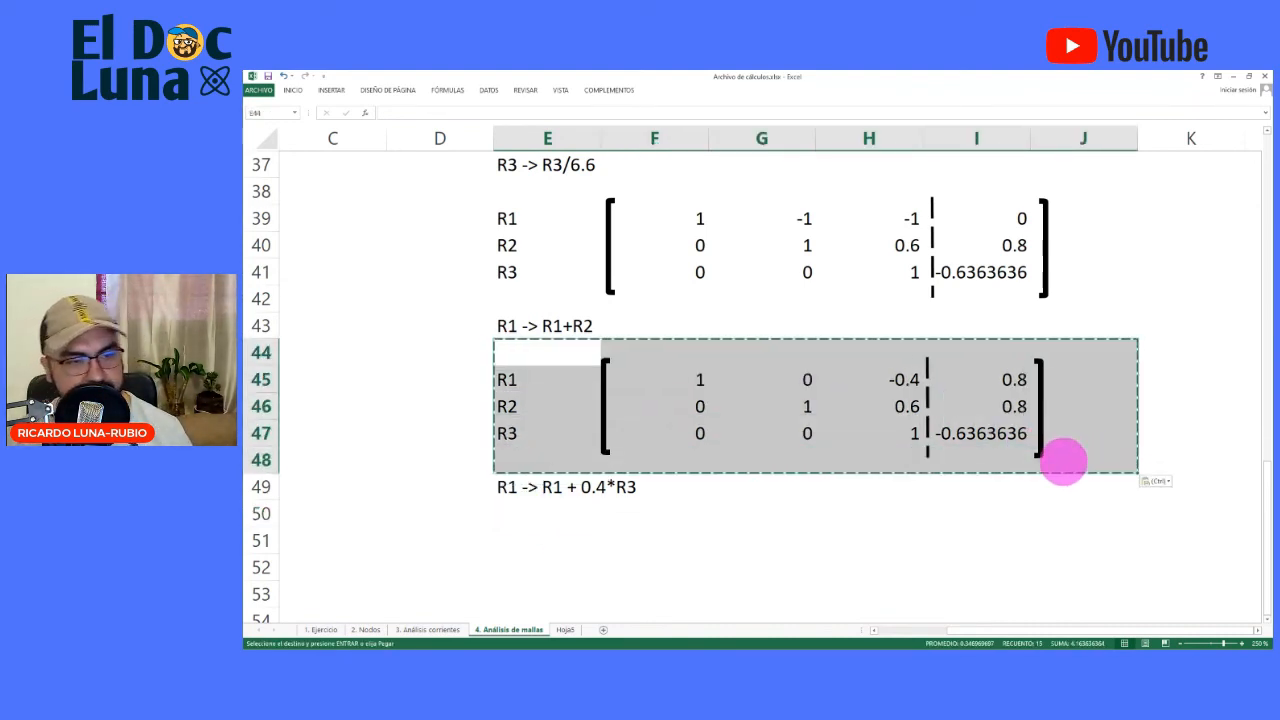
click(503, 511)
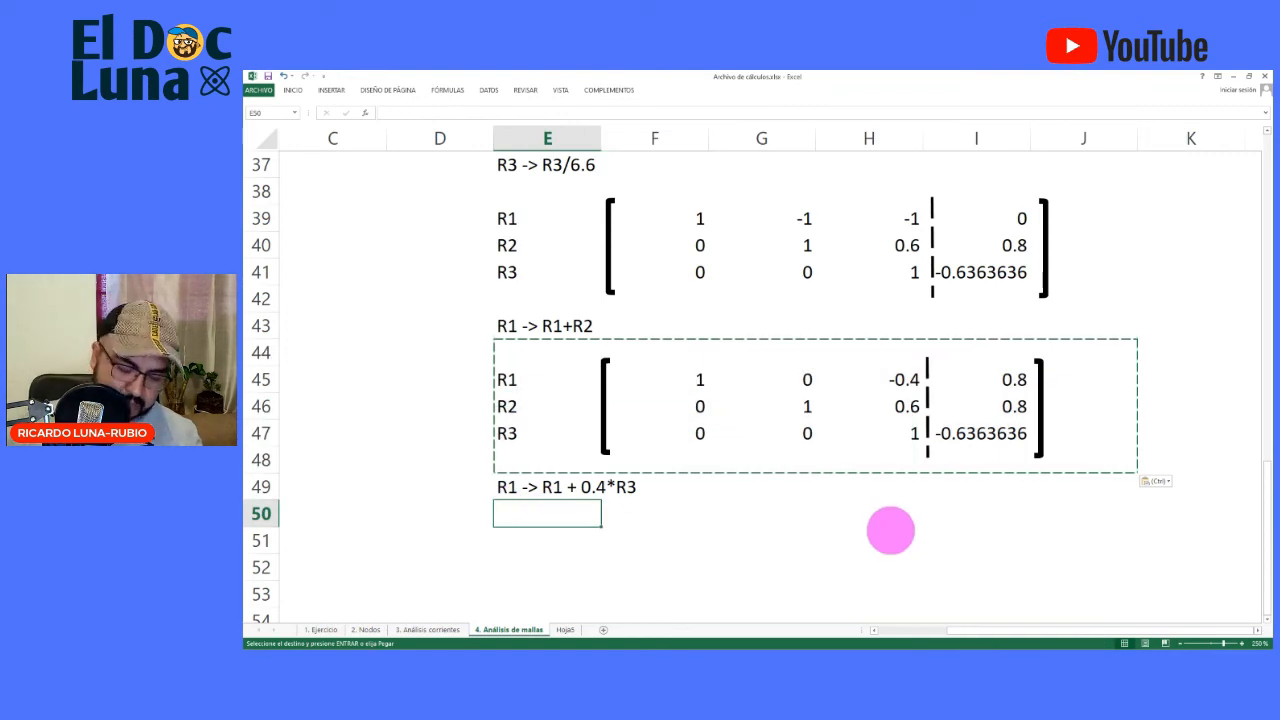
key(ctrl+v)
scroll(886, 529, down, 2)
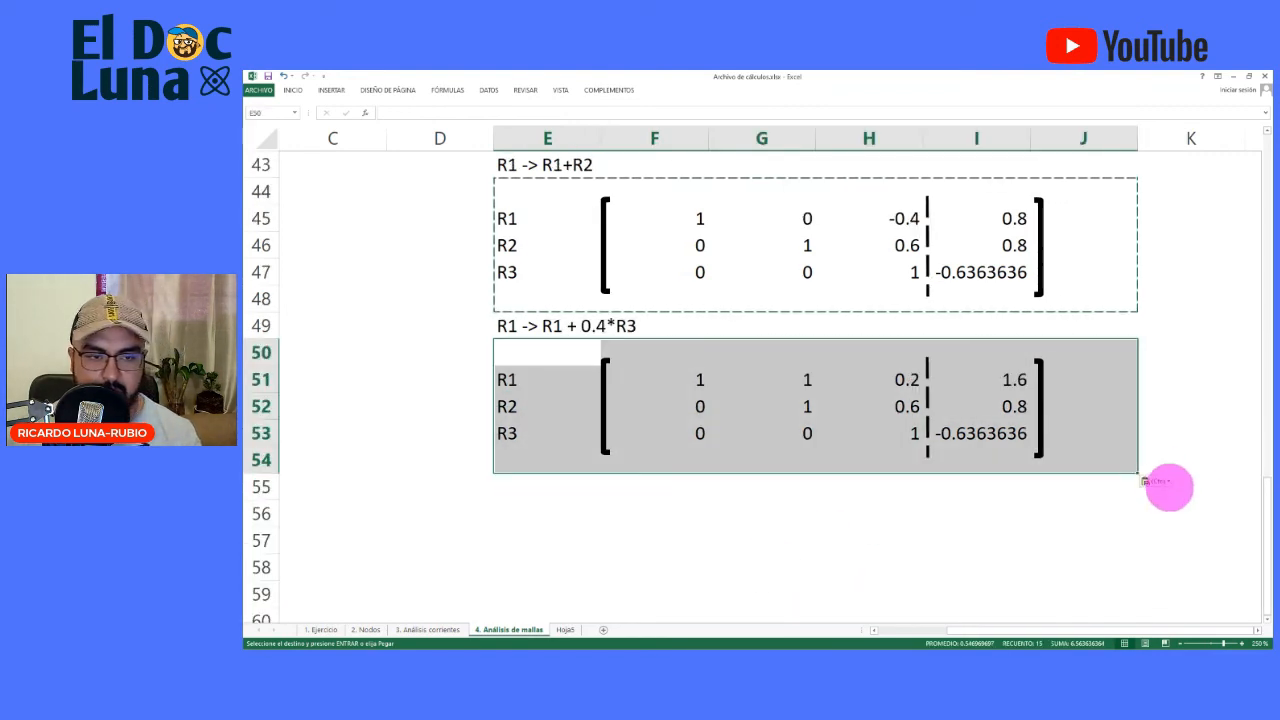
click(1150, 482)
click(1149, 555)
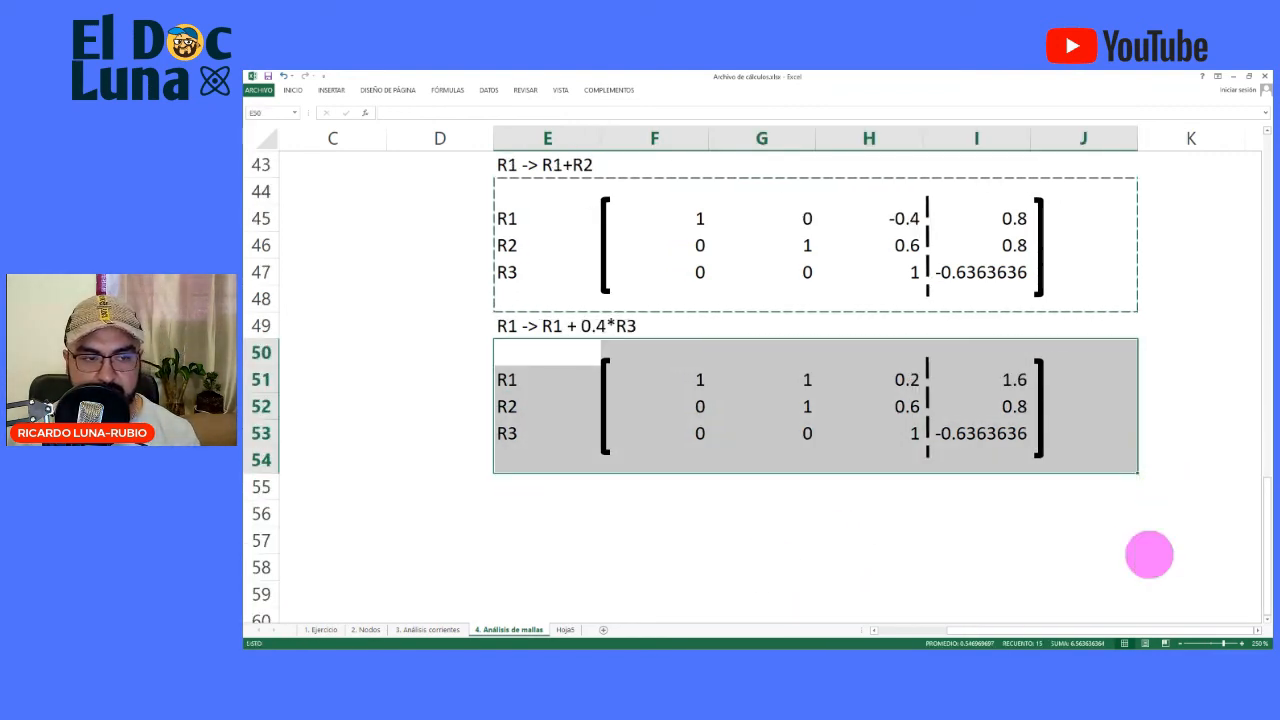
click(808, 486)
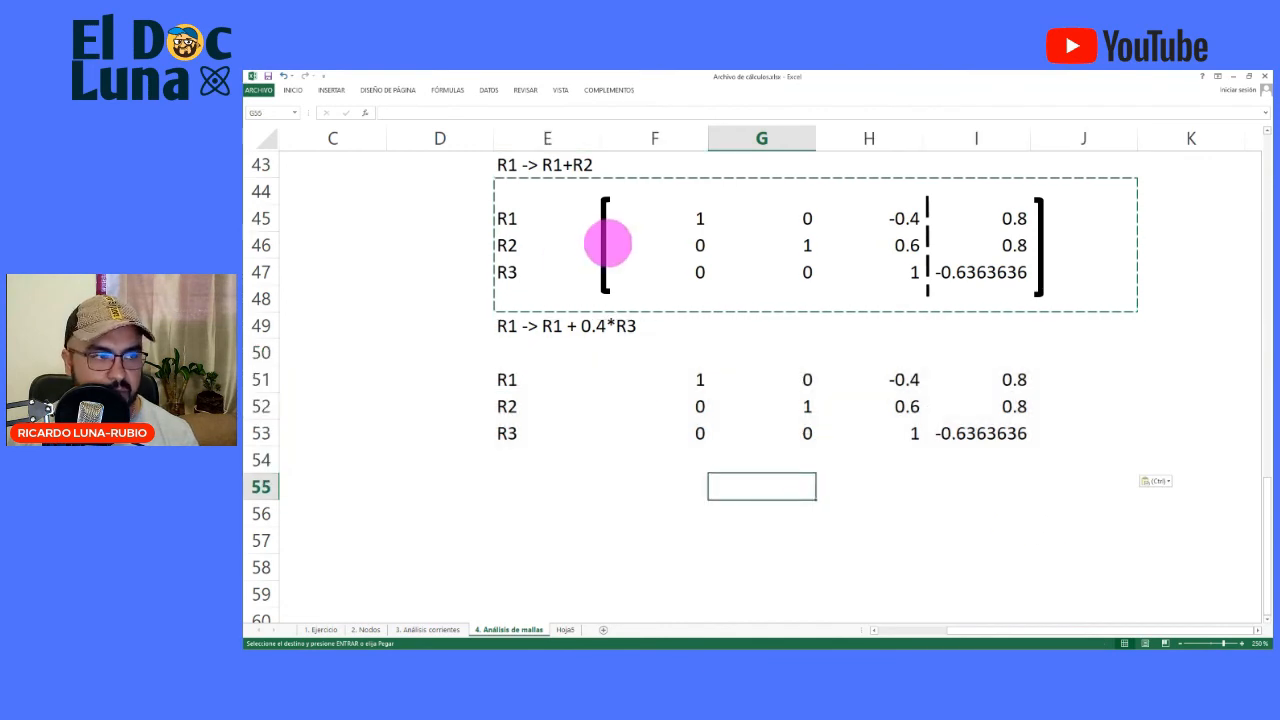
Copy both brackets and the dashed divider from rows 45 to 47 and place them around the matrix in rows 51 to 53
click(608, 244)
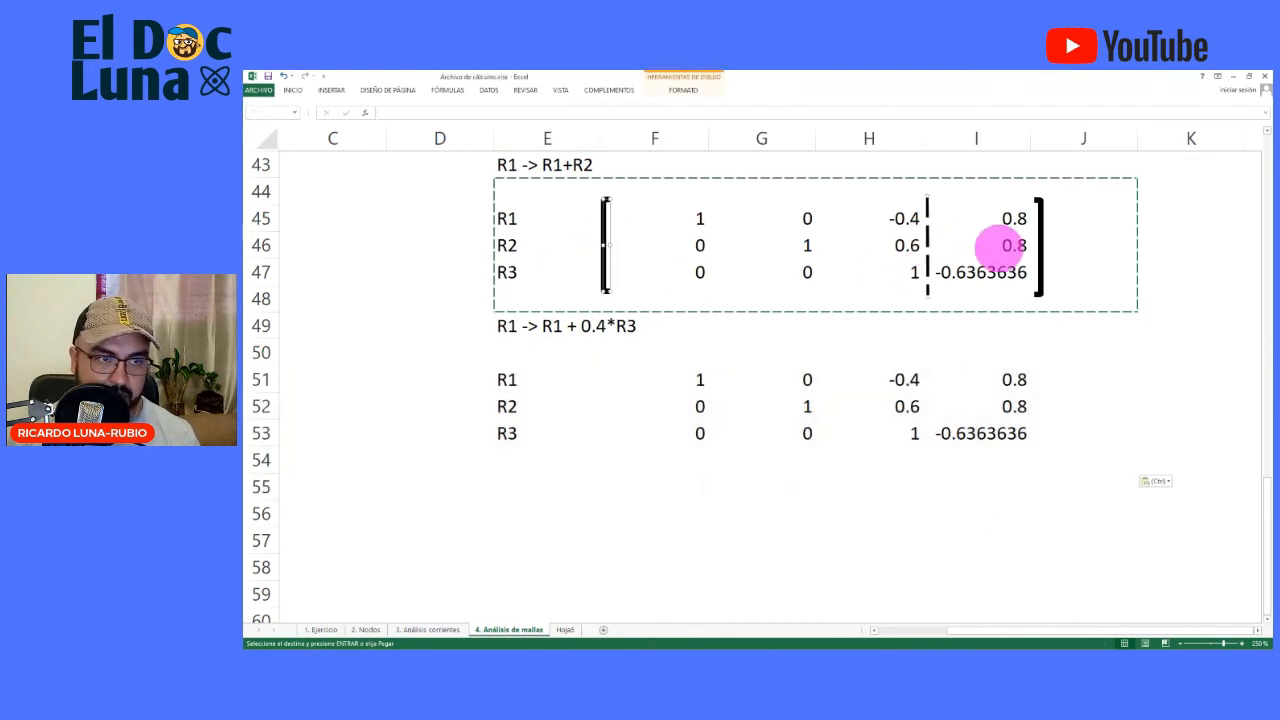
key(ctrl+c)
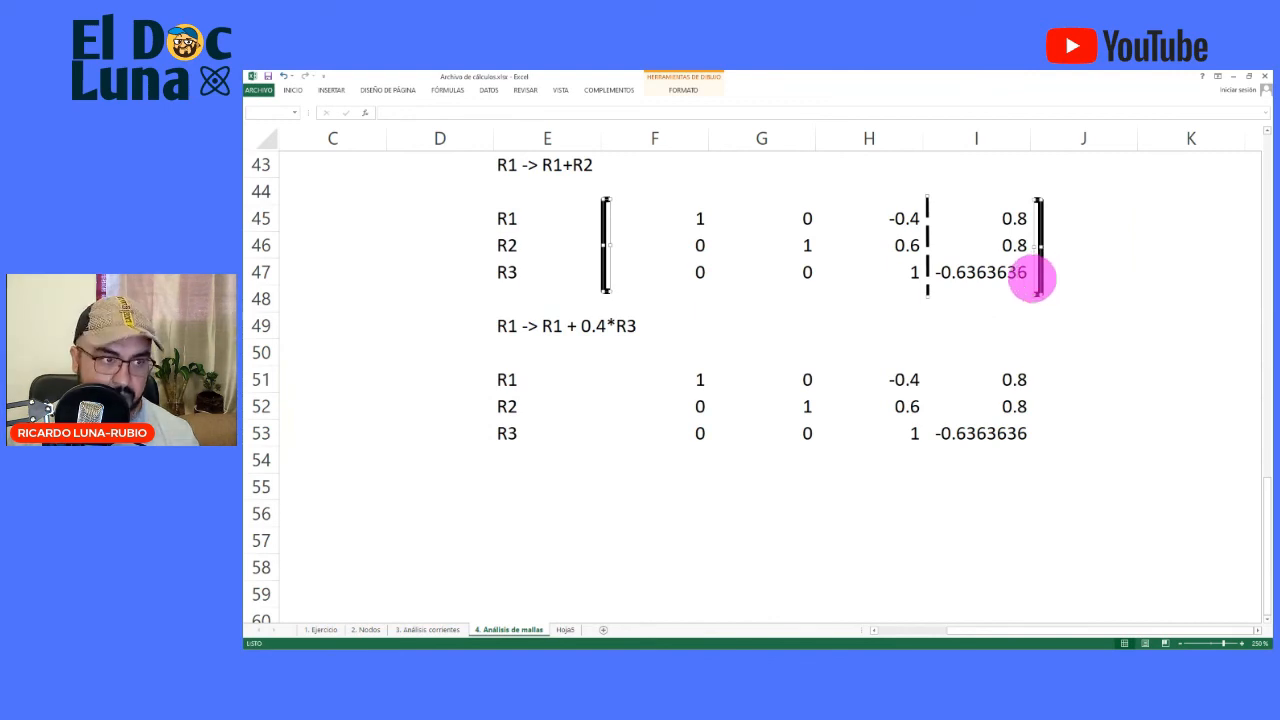
key(ctrl+v)
drag(950, 307, 928, 449)
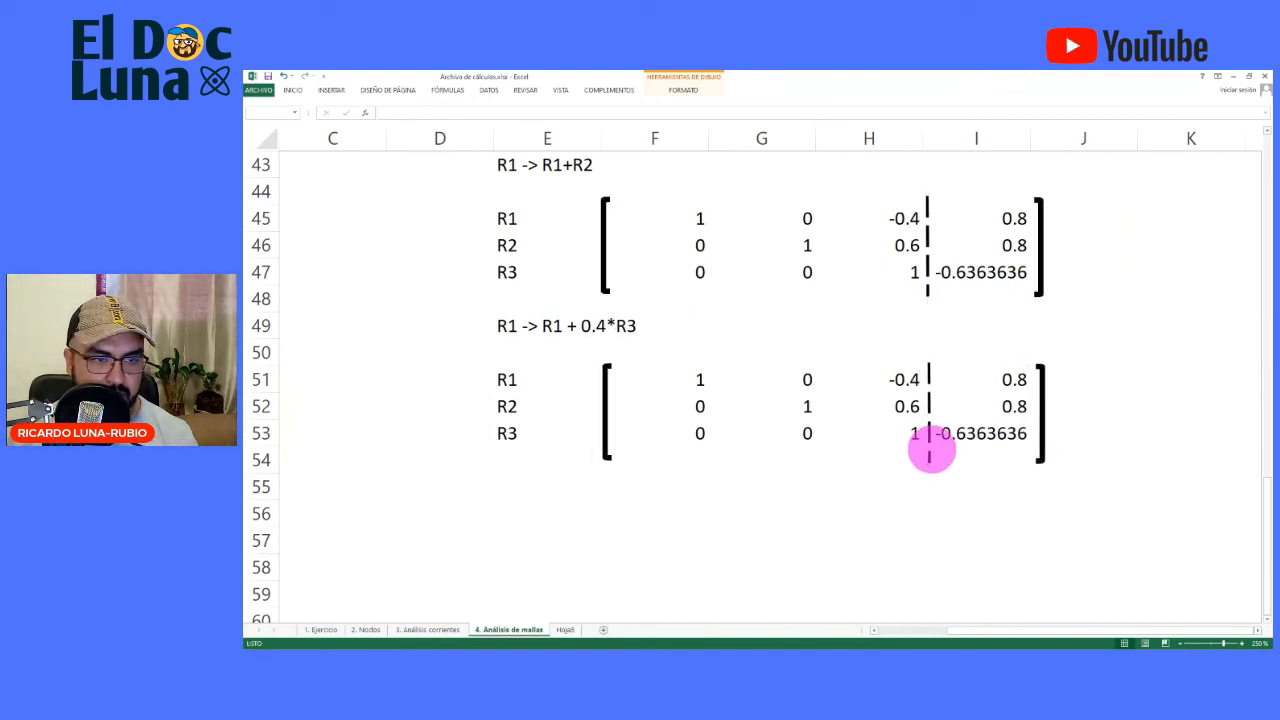
click(799, 512)
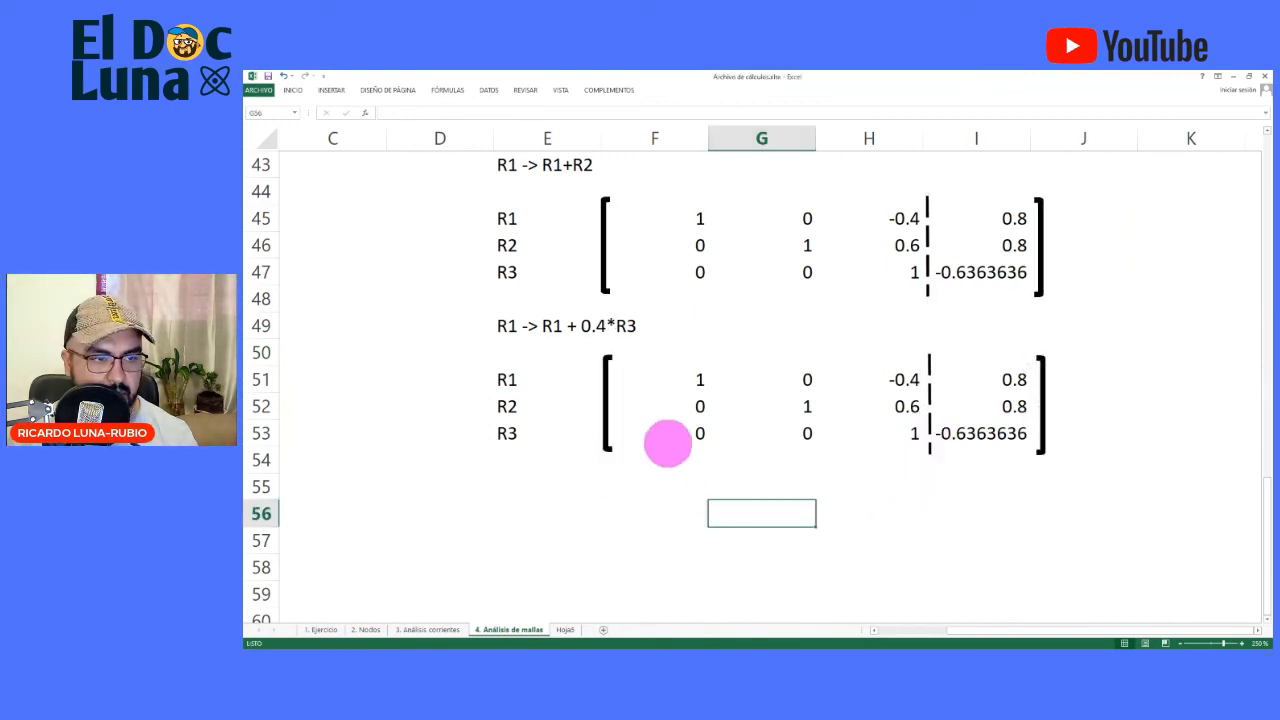
Replace the R1 values in F51 to I51 with the formula +F45+(0.4*F47), entered in F51 and filled across
drag(687, 381, 986, 366)
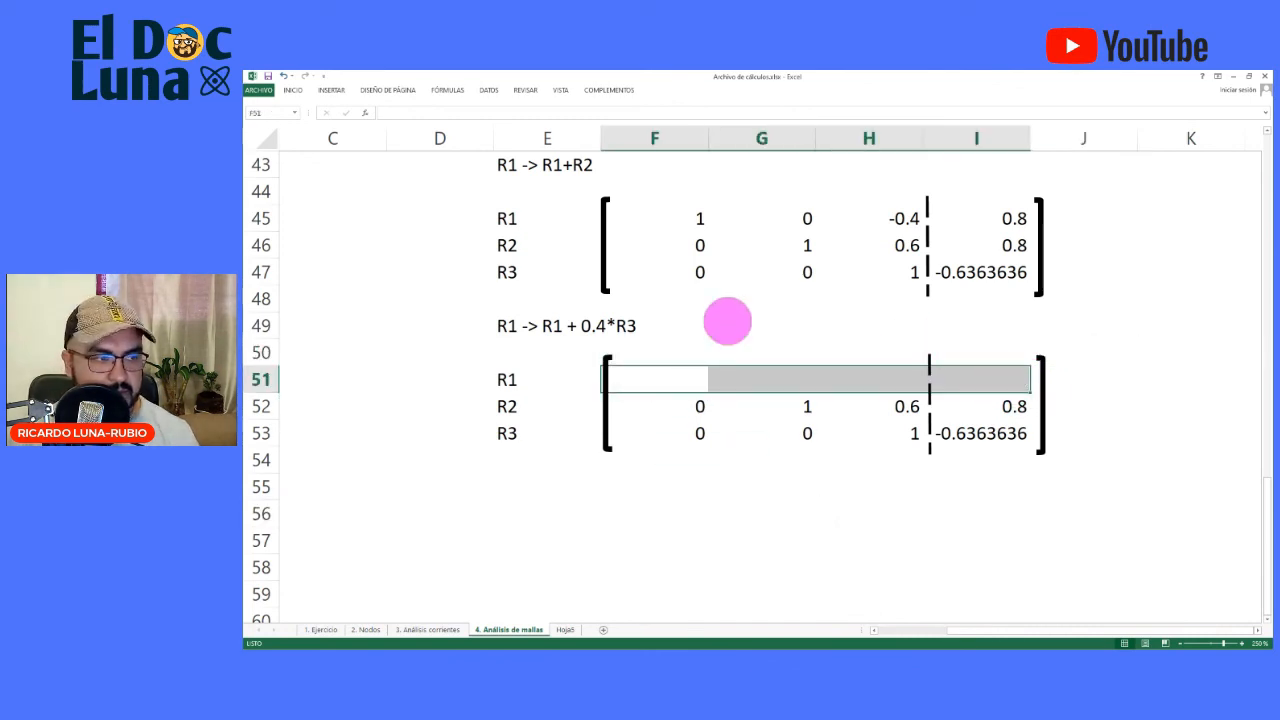
click(522, 329)
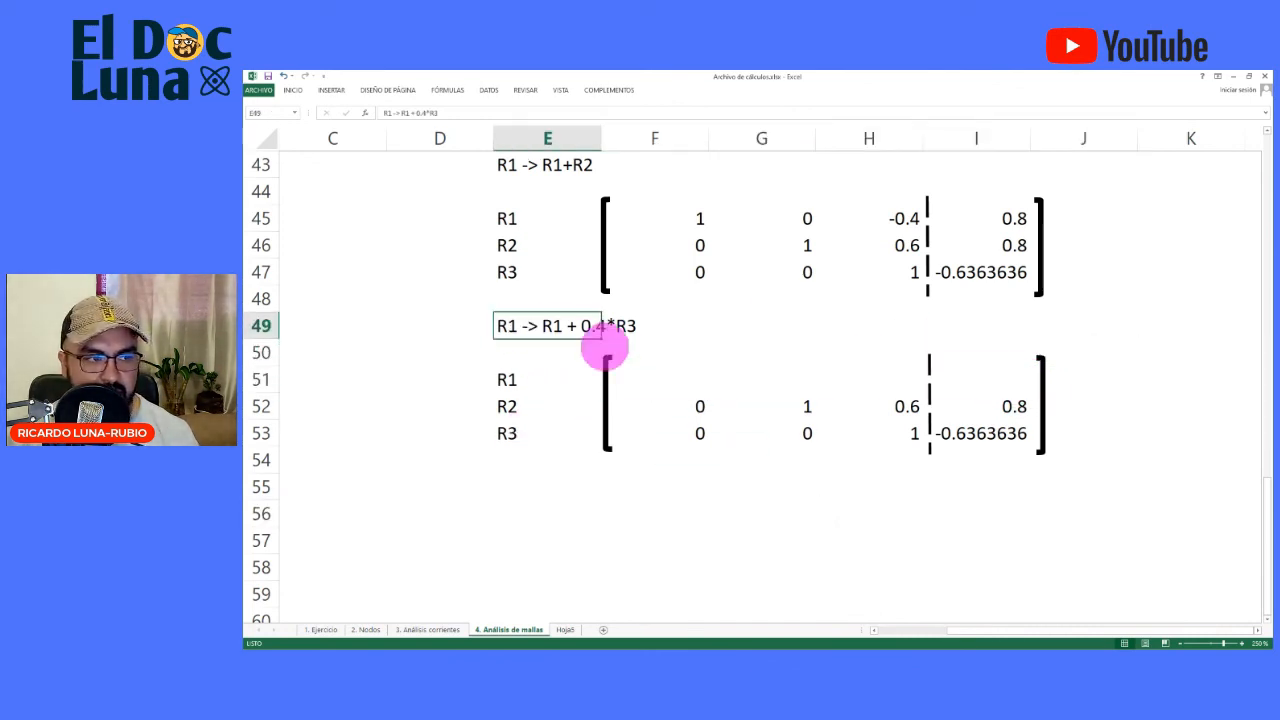
click(655, 355)
click(674, 380)
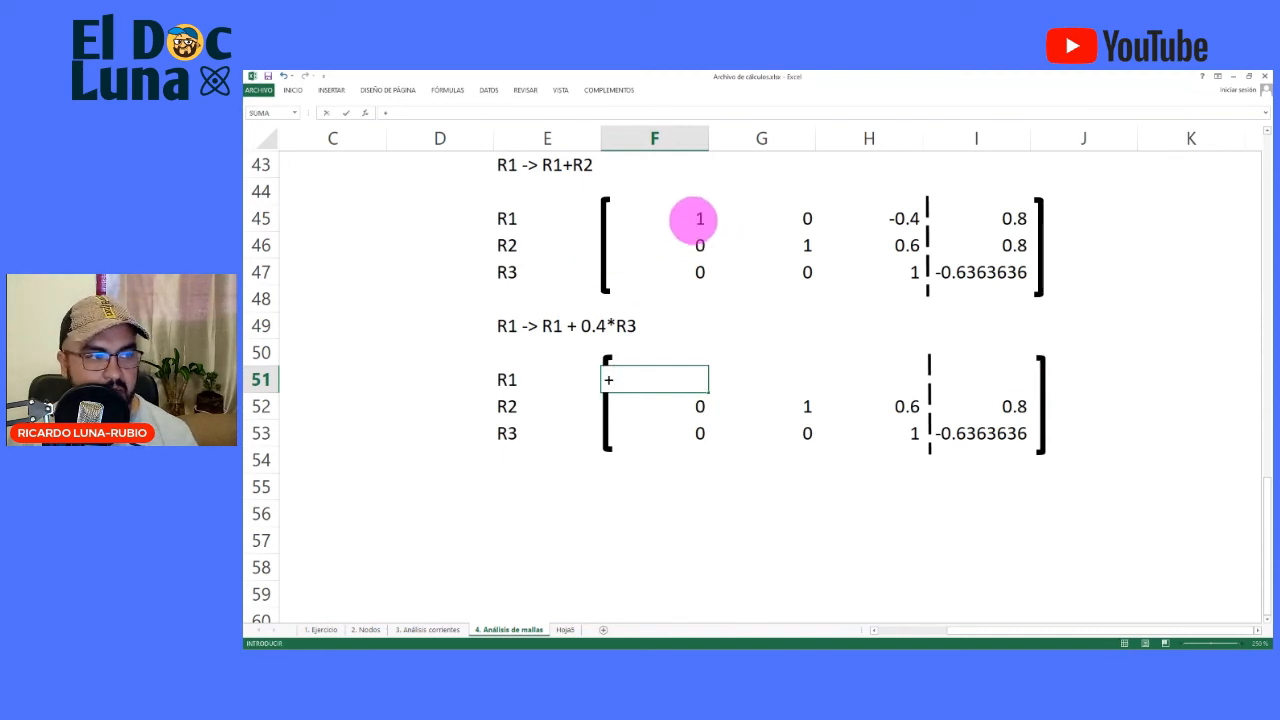
text(+)
click(699, 219)
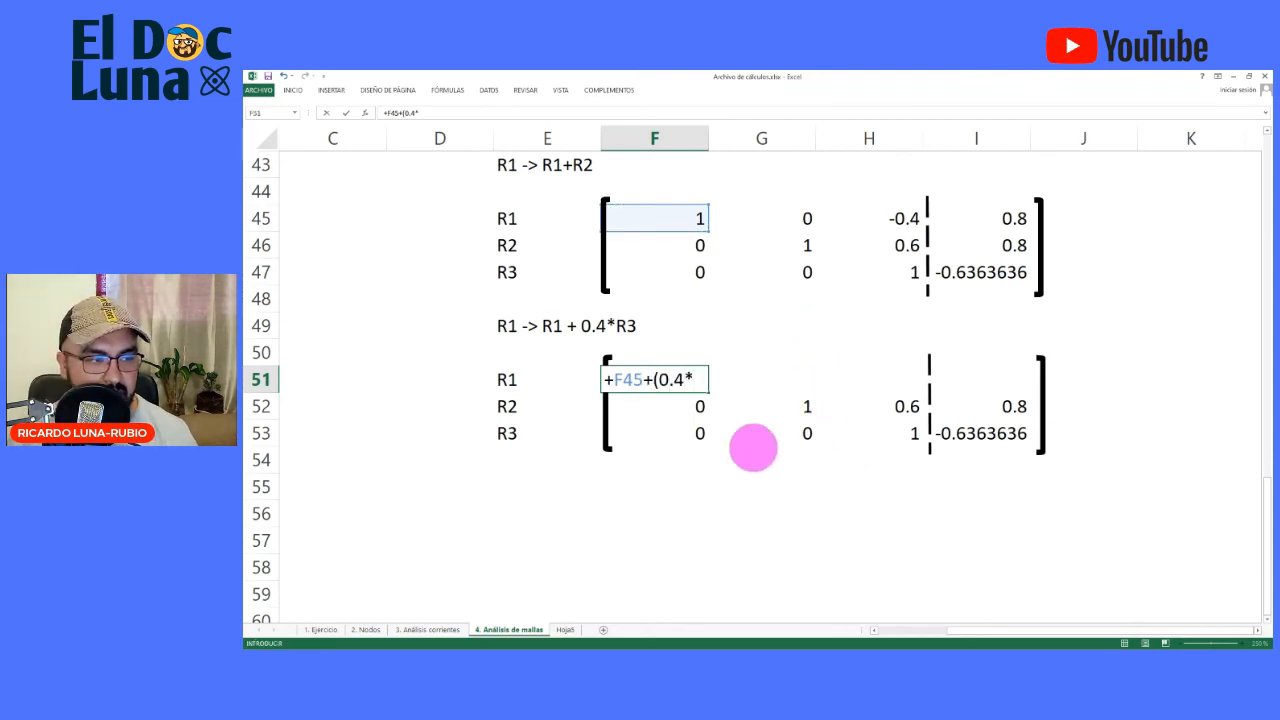
click(667, 274)
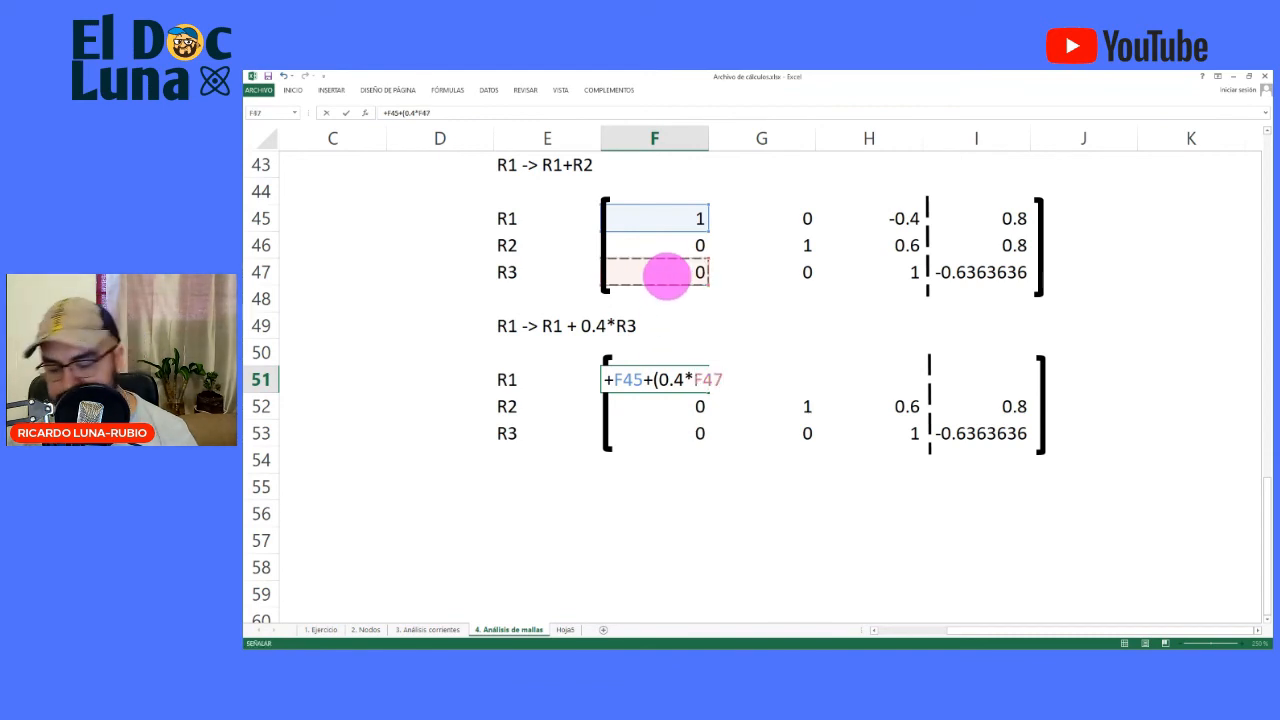
text())
key(Return)
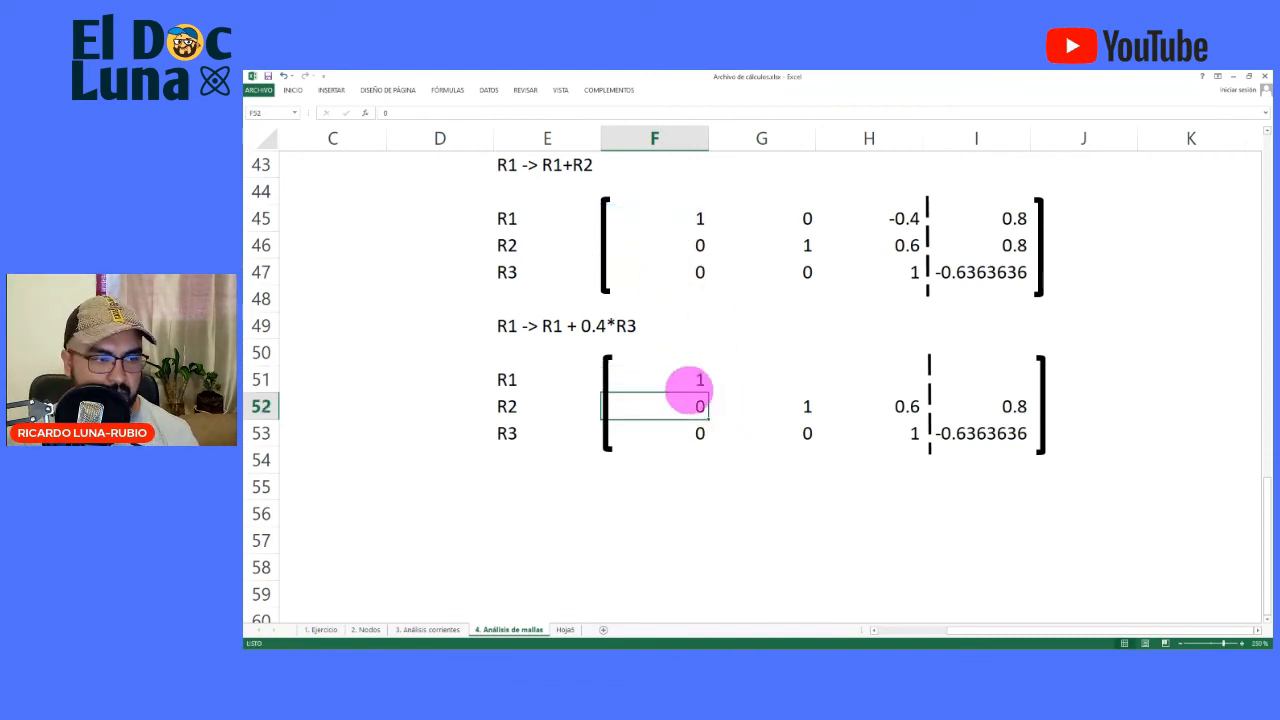
click(705, 379)
click(726, 389)
click(672, 381)
drag(708, 391, 1023, 389)
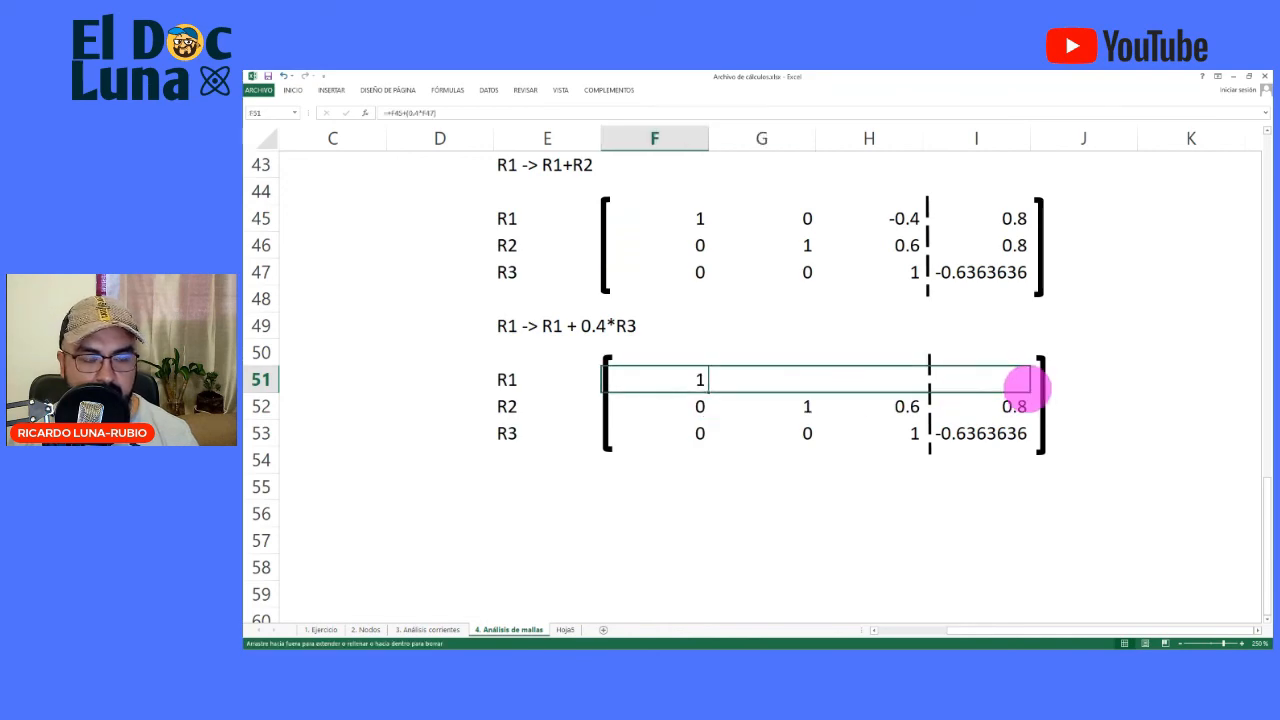